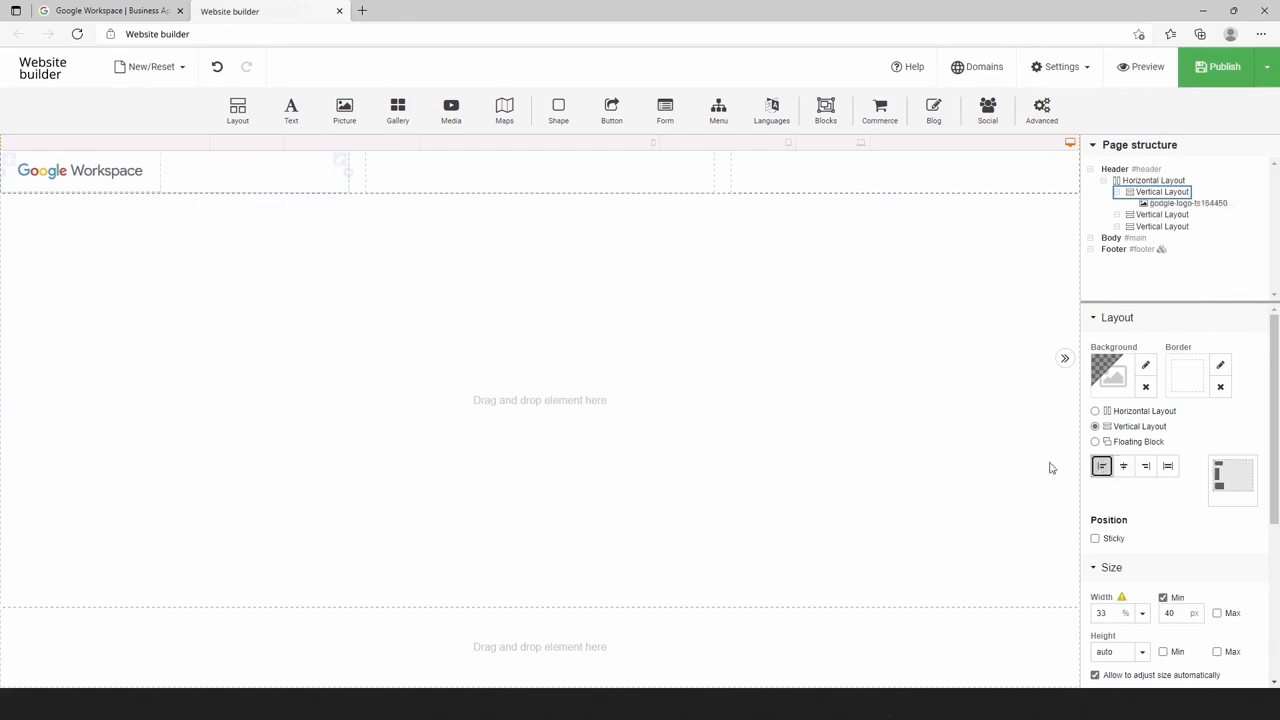
# Narrow the header column that holds the logo to 15% width so it fits the logo.
pyautogui.moveTo(347, 184); pyautogui.dragTo(164, 177)
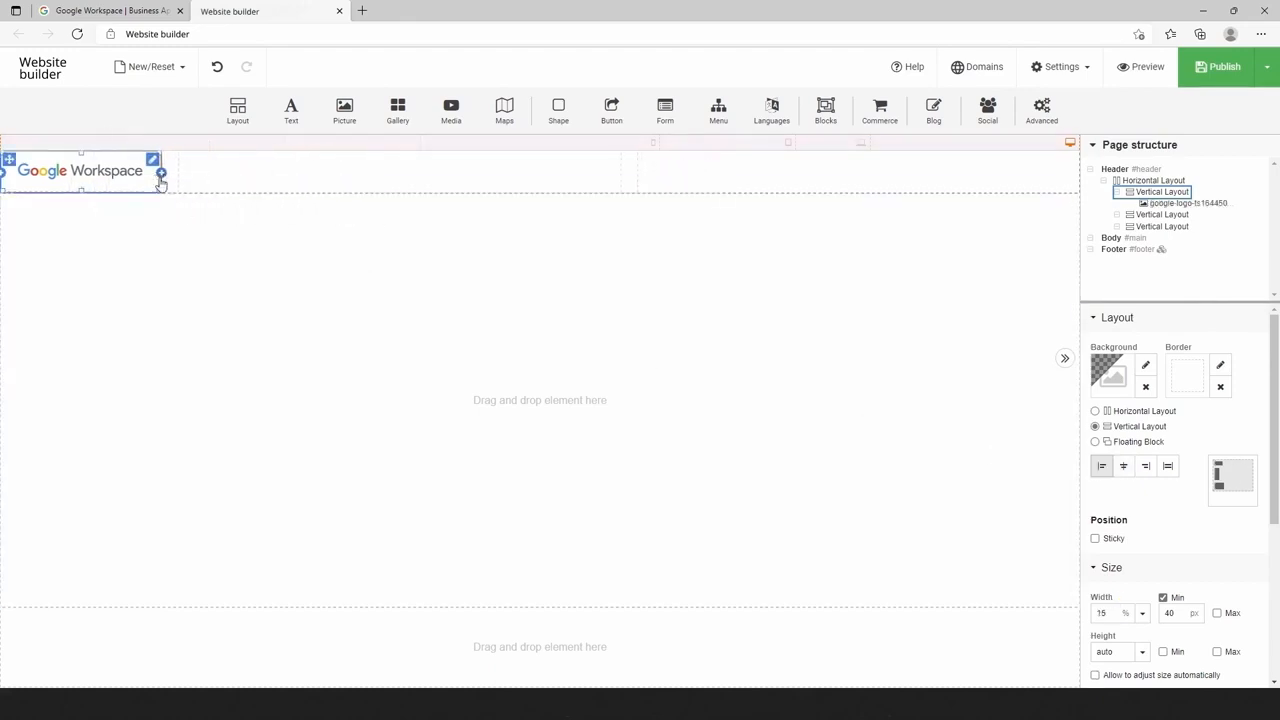
# Add the horizontal menu design with bold Home, About us, Services and Contacts items to the middle header column, aligned left.
pyautogui.click(180, 184)
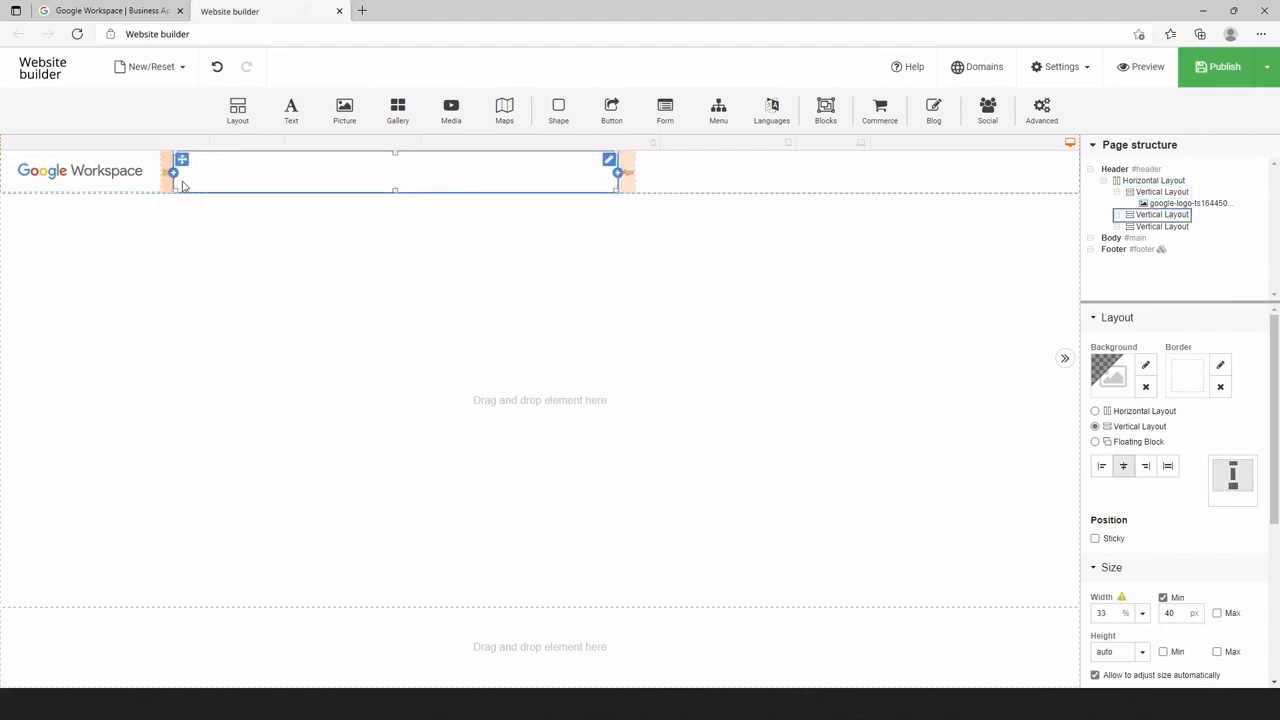
pyautogui.moveTo(718, 108); pyautogui.dragTo(447, 185)
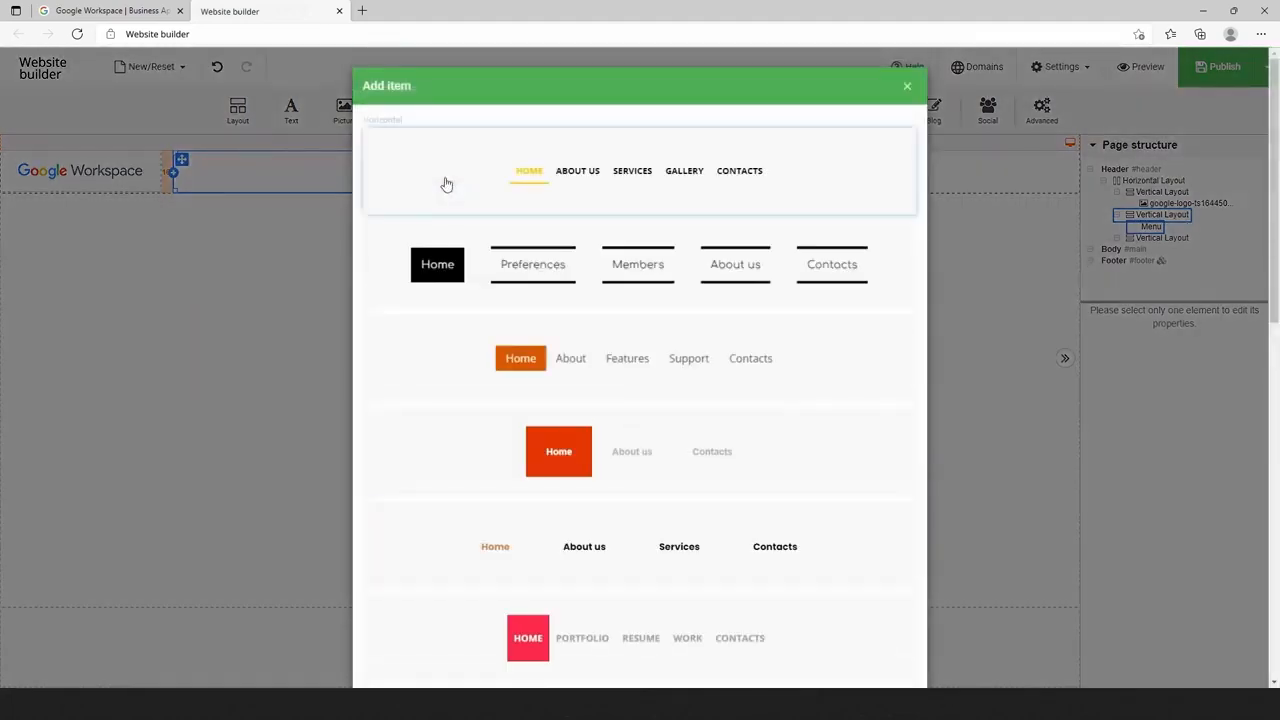
pyautogui.click(476, 551)
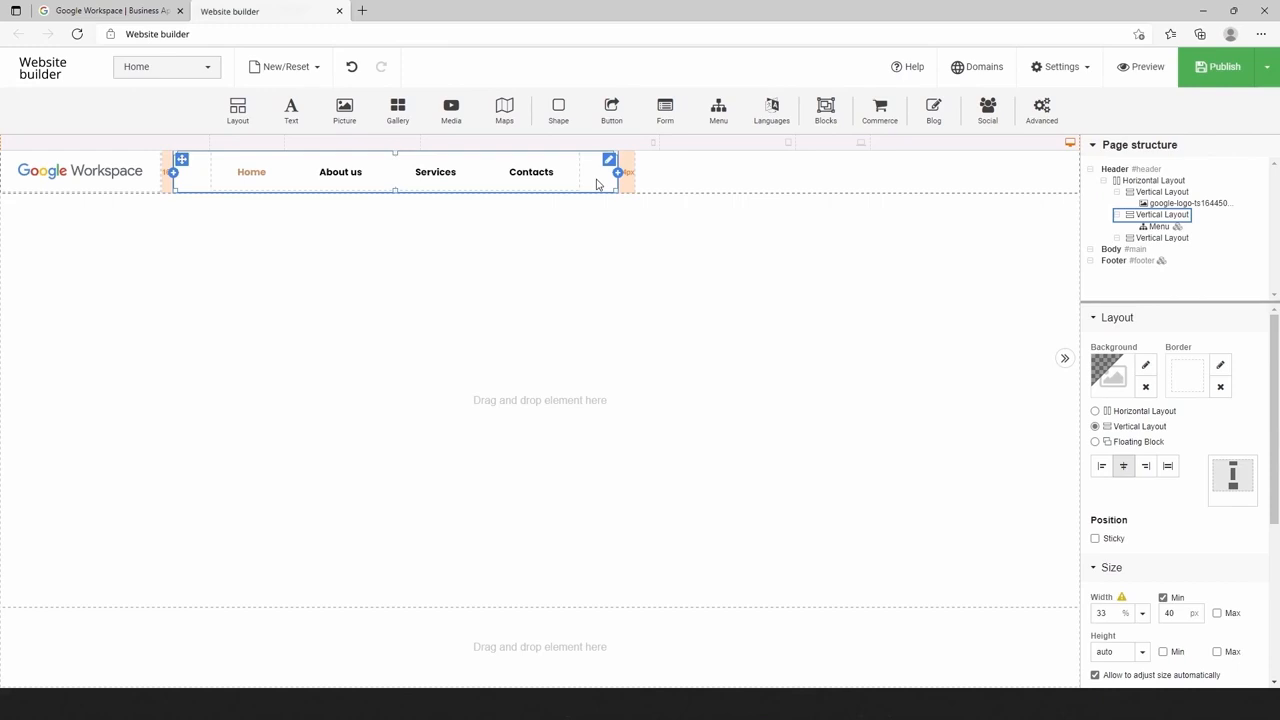
pyautogui.click(1102, 467)
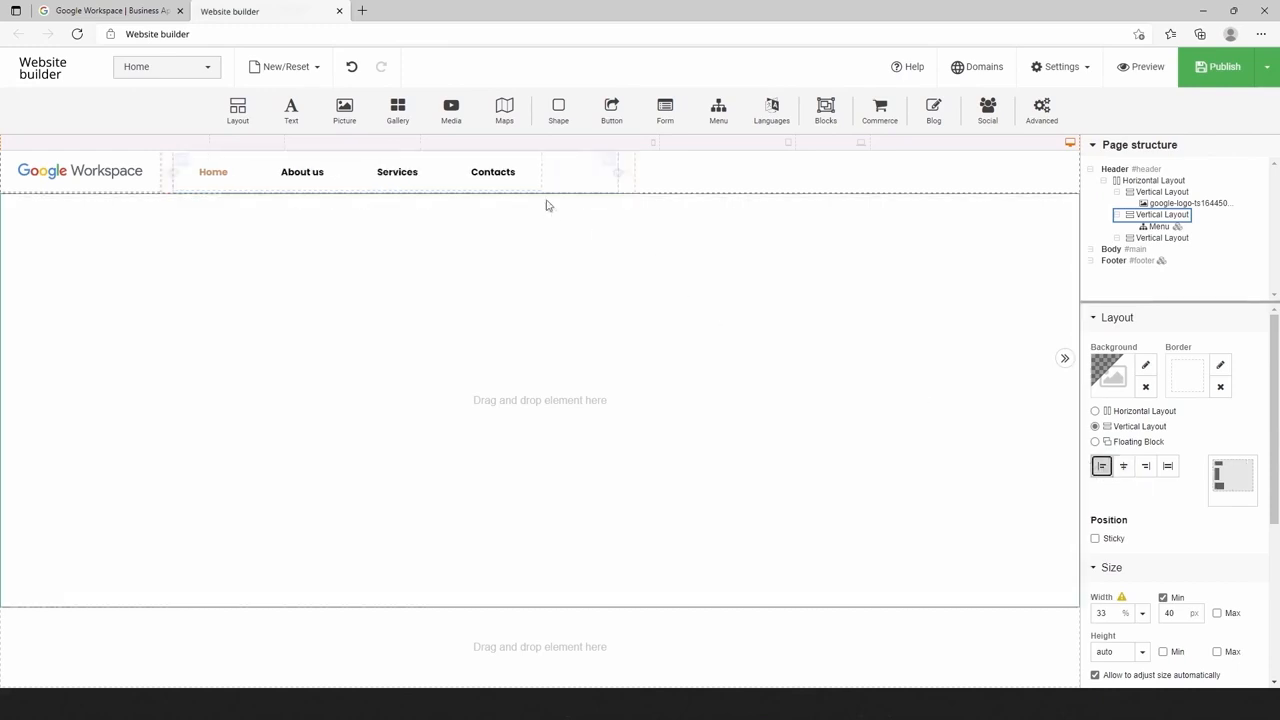
# Edit the header menu, renaming the Home item to Solutions and the About us item to Products.
pyautogui.click(540, 157)
pyautogui.click(534, 160)
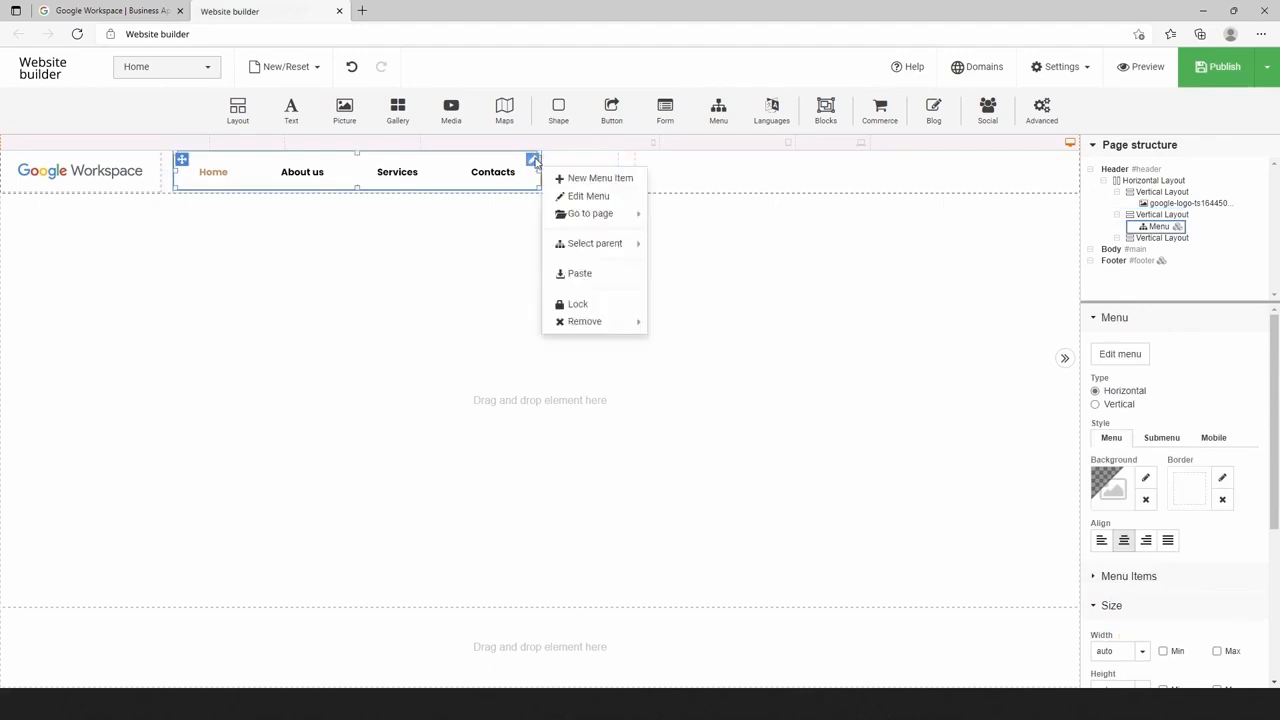
pyautogui.click(580, 197)
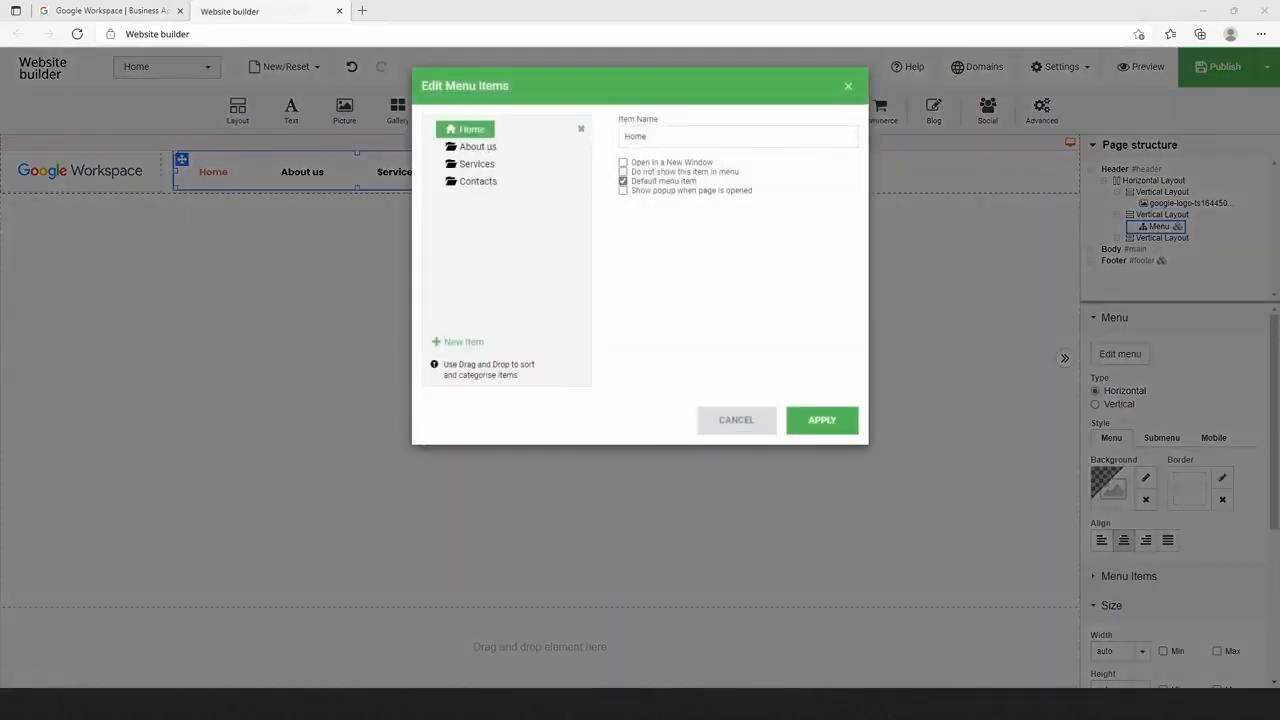
pyautogui.doubleClick(661, 135)
pyautogui.write('Soluti')
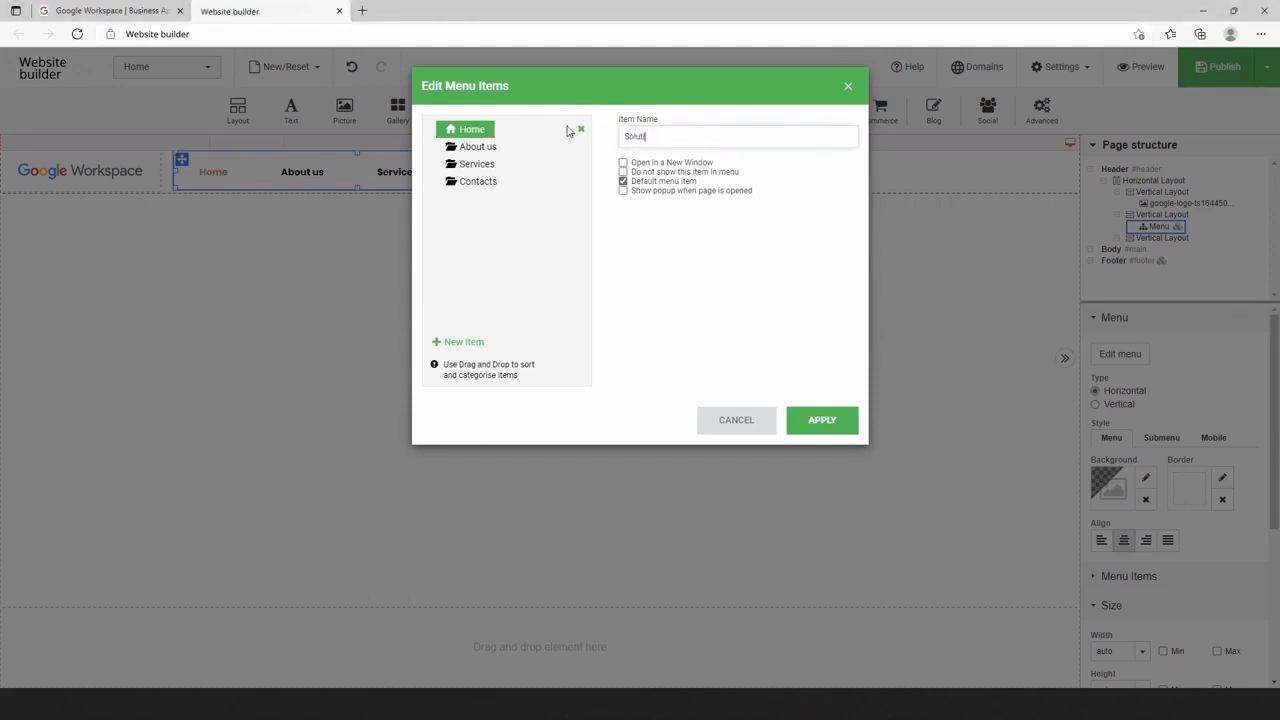
pyautogui.write('ons')
pyautogui.click(570, 146)
pyautogui.write('Products')
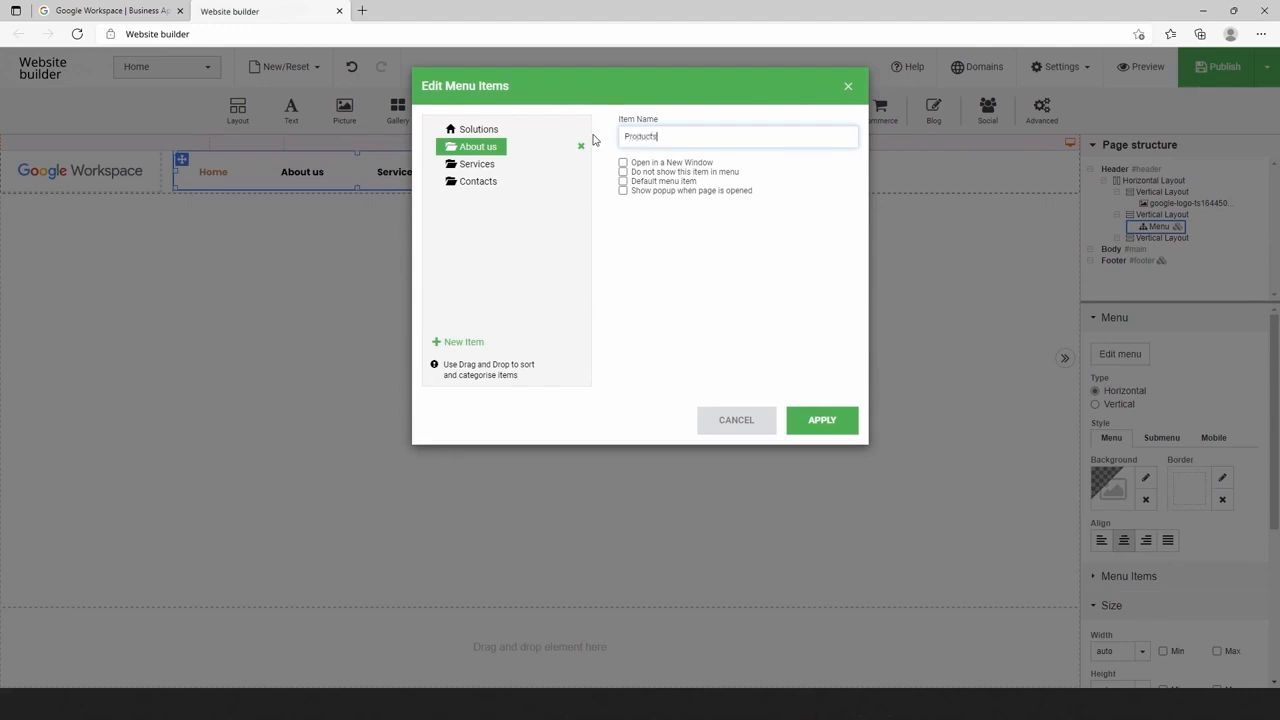
# Rename the Services menu item to Pricing and the Contacts item to Resources, and apply the menu changes.
pyautogui.click(466, 167)
pyautogui.moveTo(674, 138); pyautogui.dragTo(622, 131)
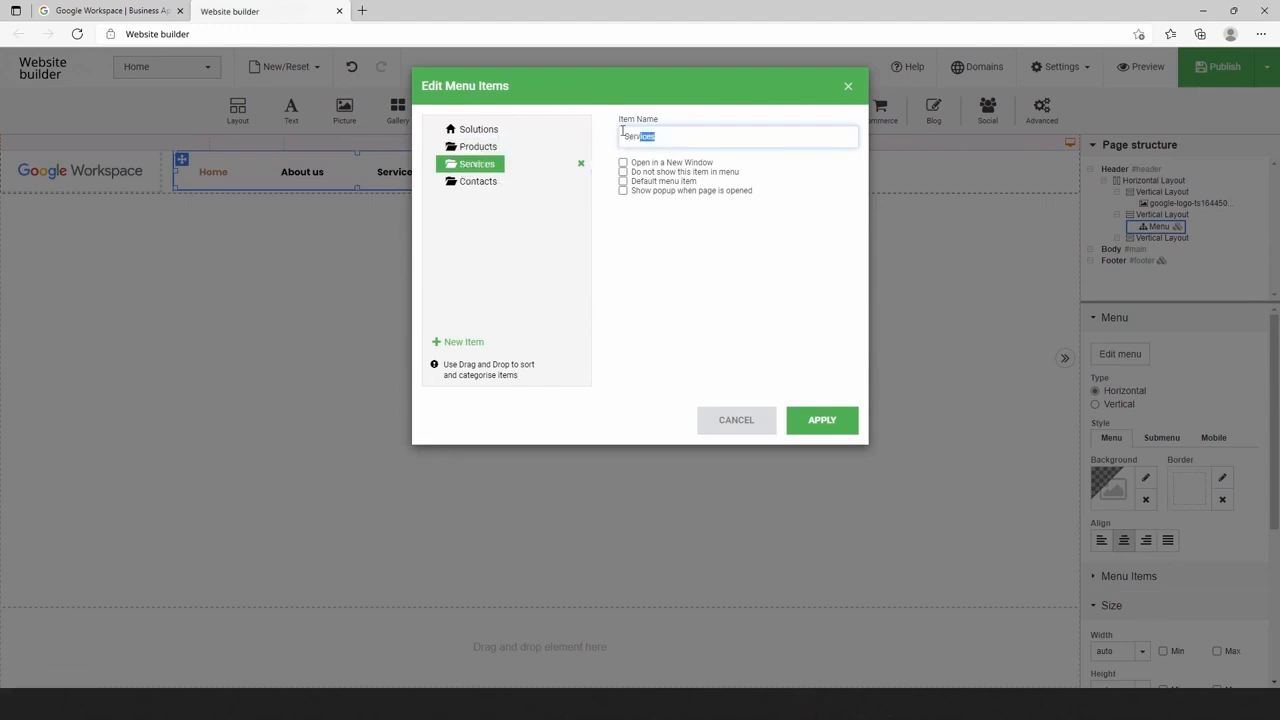
pyautogui.write('Pricing')
pyautogui.click(478, 181)
pyautogui.write('Re')
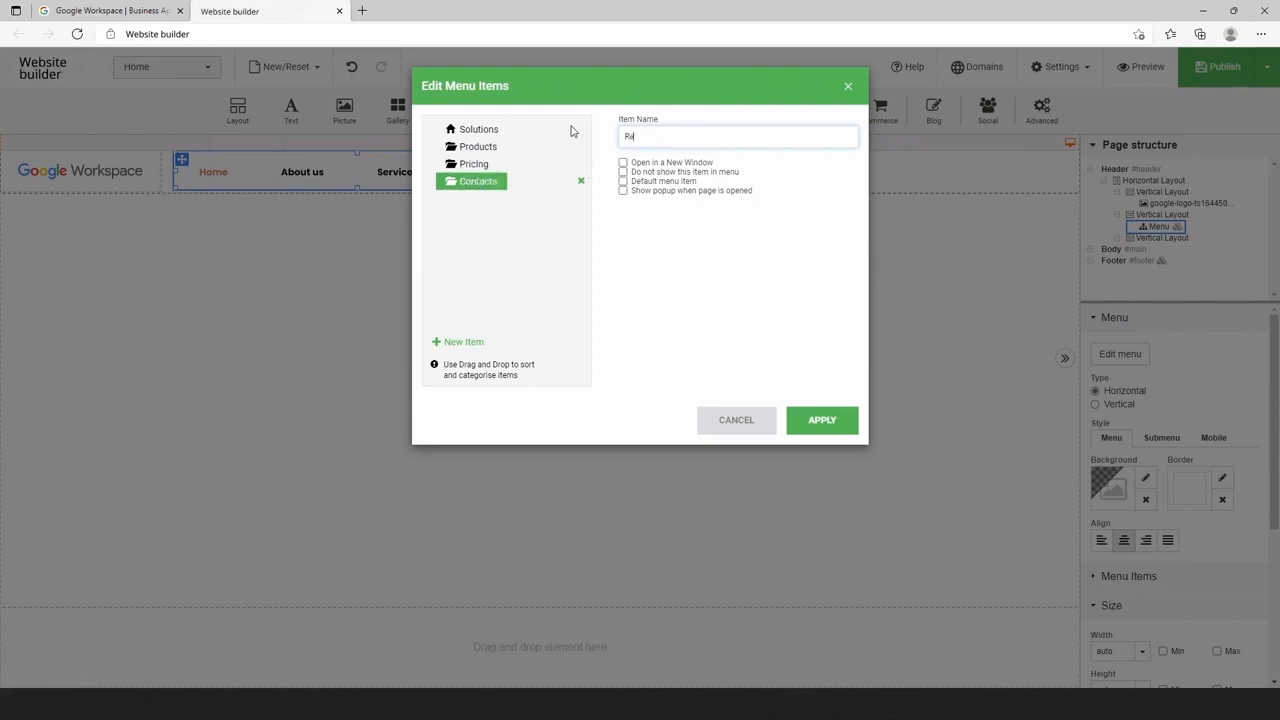
pyautogui.write('sources')
pyautogui.click(840, 423)
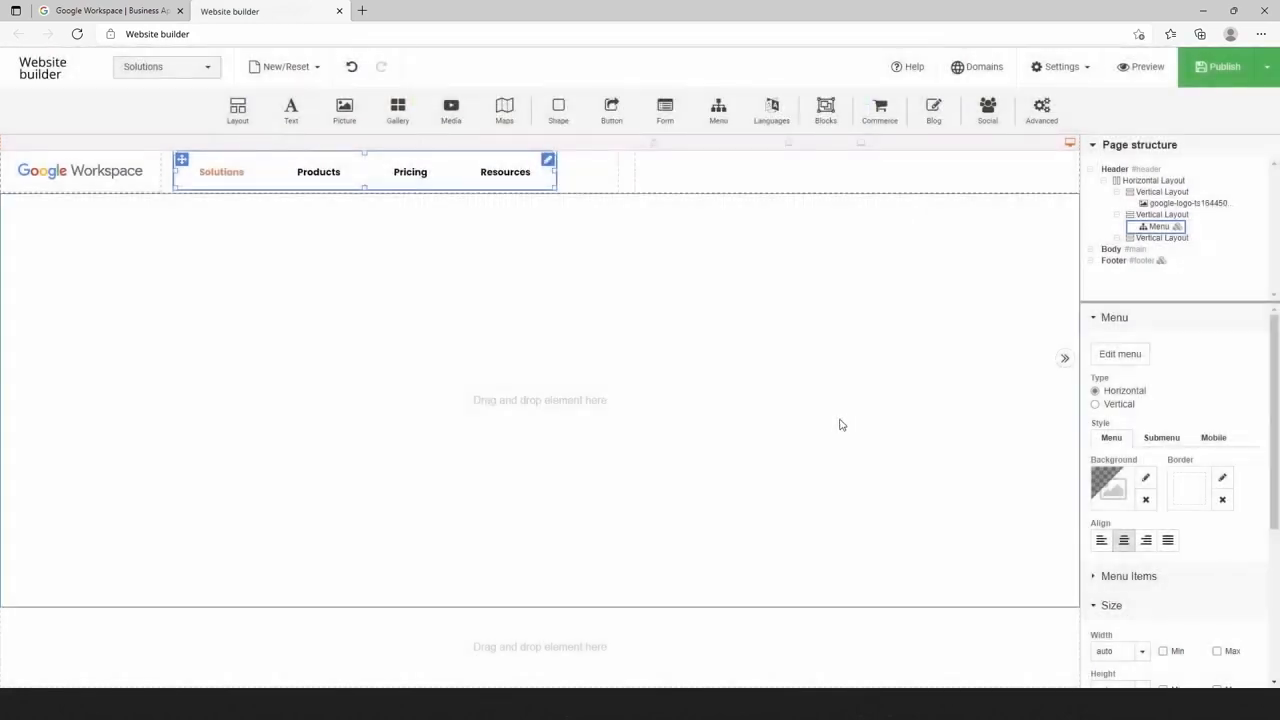
# Change the font of the menu items to Roboto.
pyautogui.click(1092, 579)
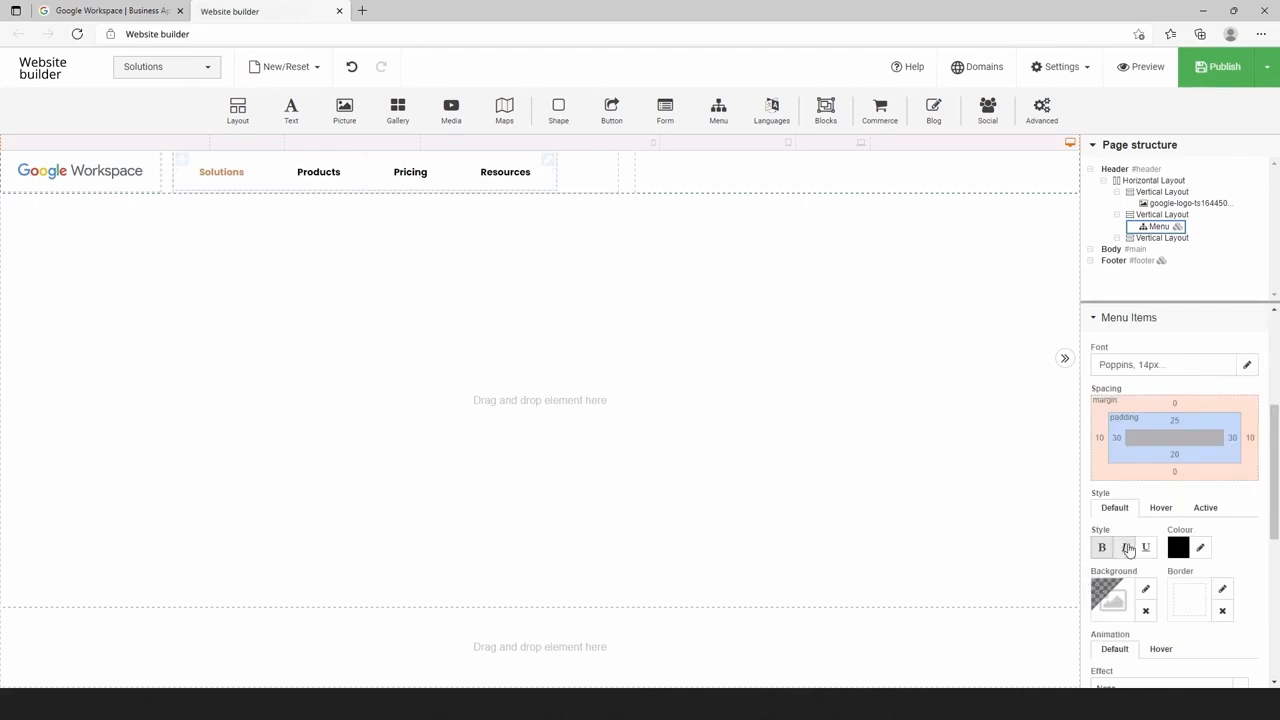
pyautogui.scroll(-1, 1128, 552)
pyautogui.click(1248, 338)
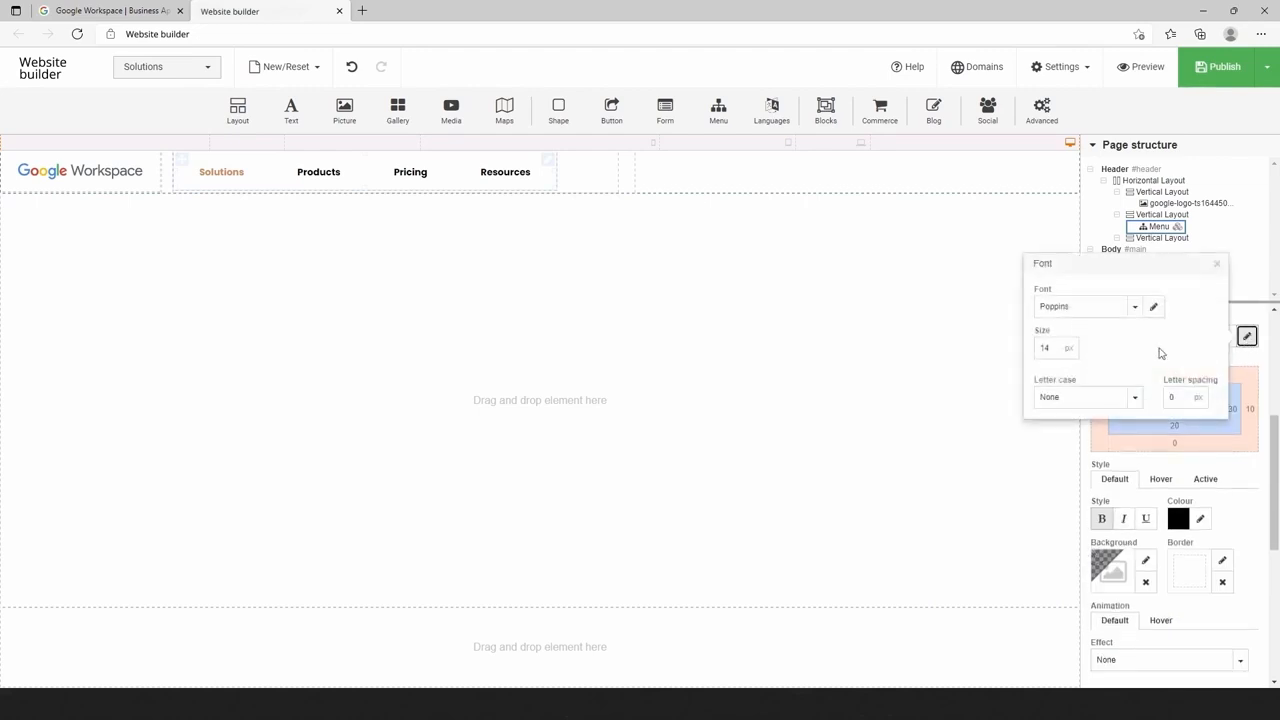
pyautogui.click(1133, 306)
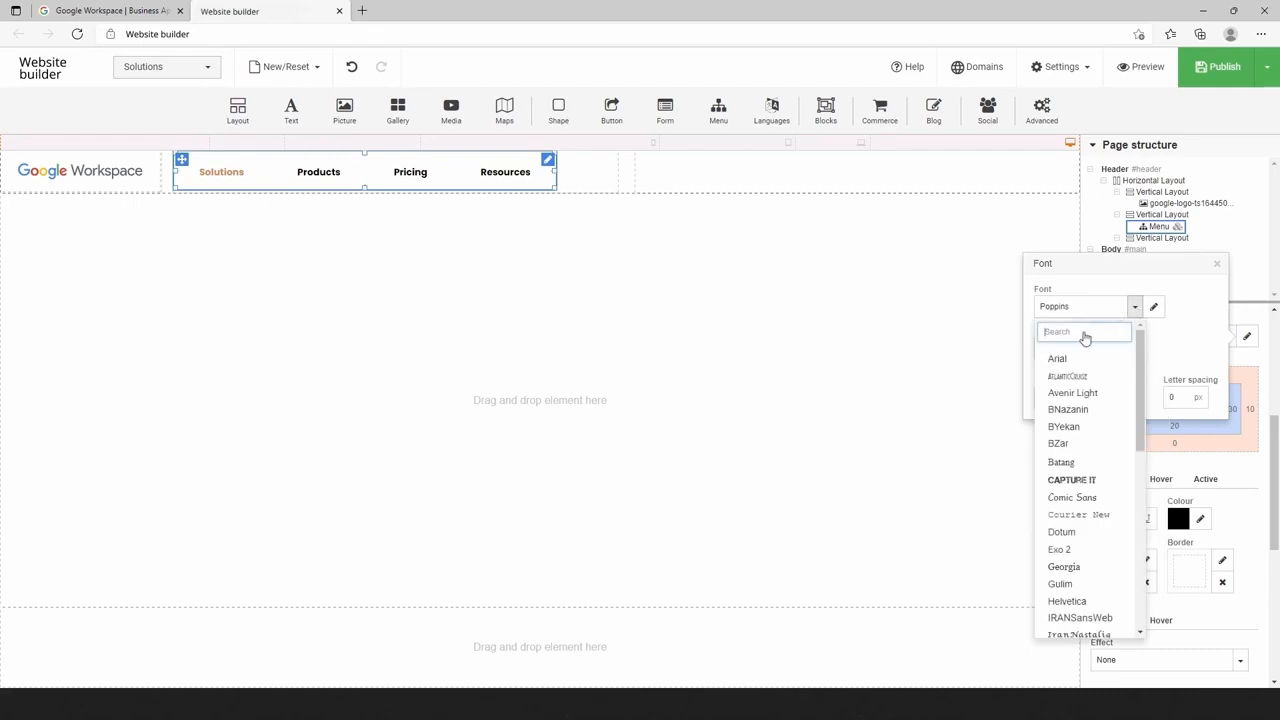
pyautogui.write('Robot')
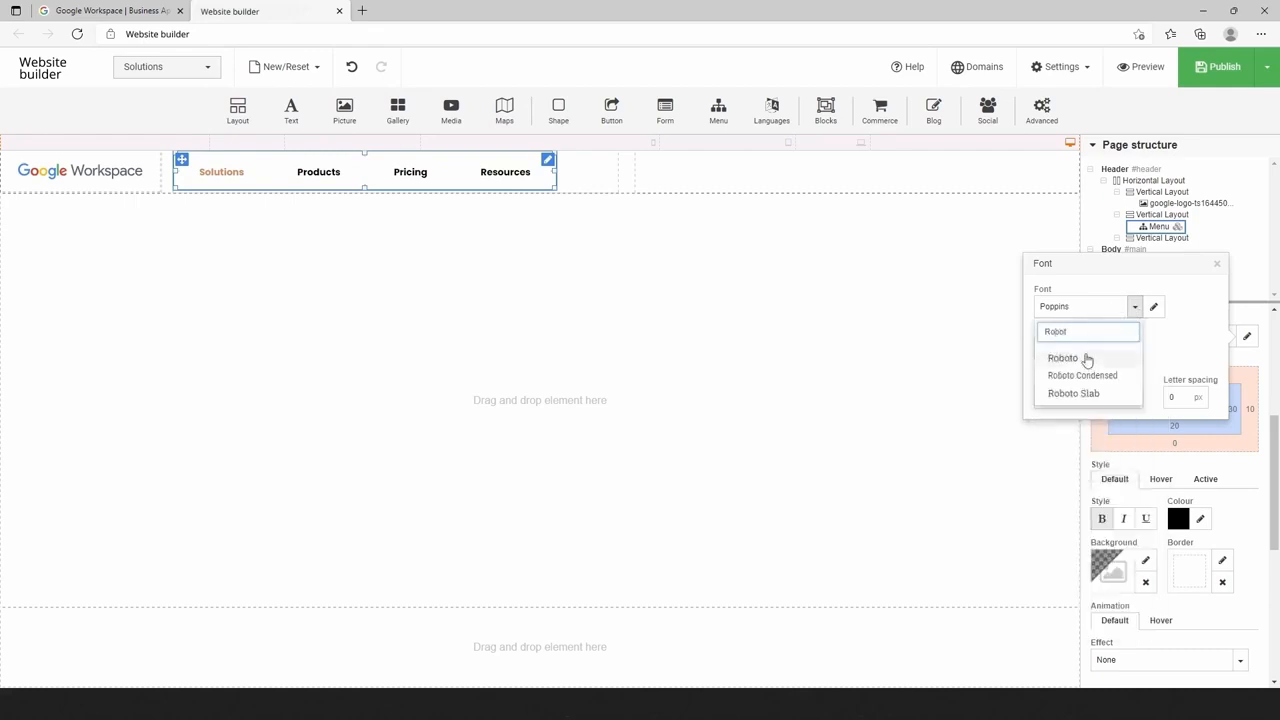
pyautogui.click(1086, 358)
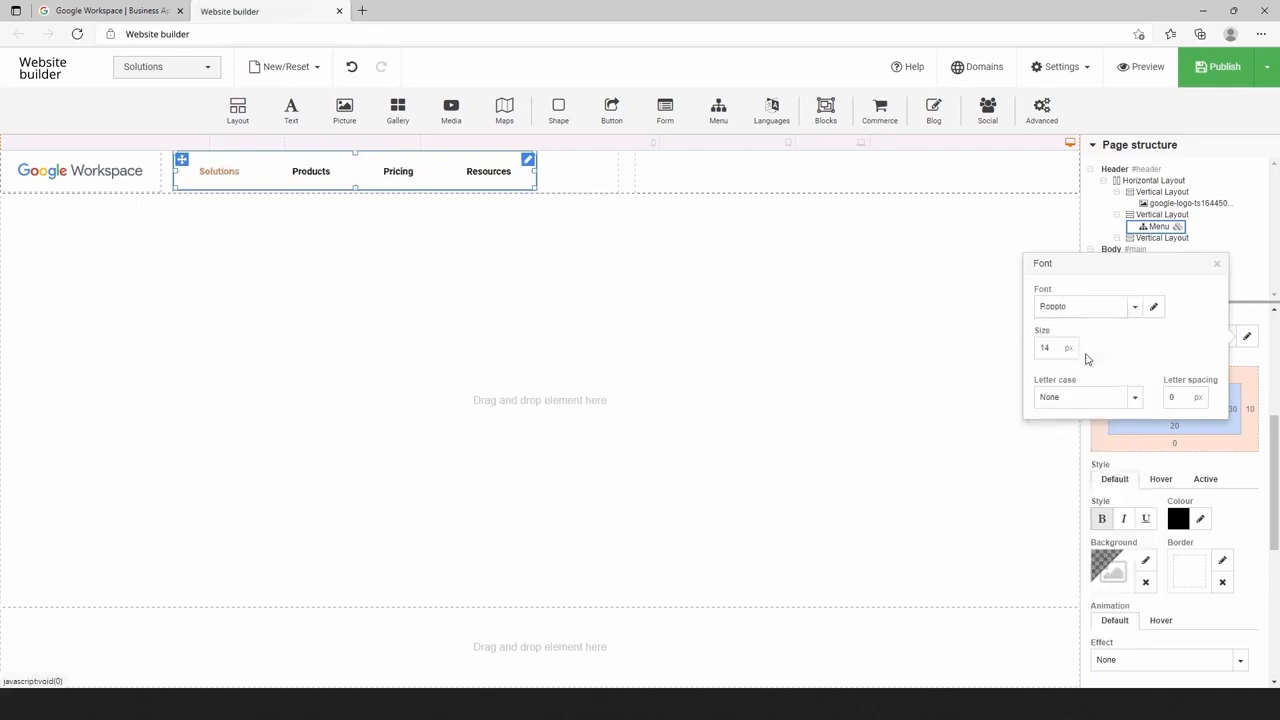
pyautogui.click(1217, 264)
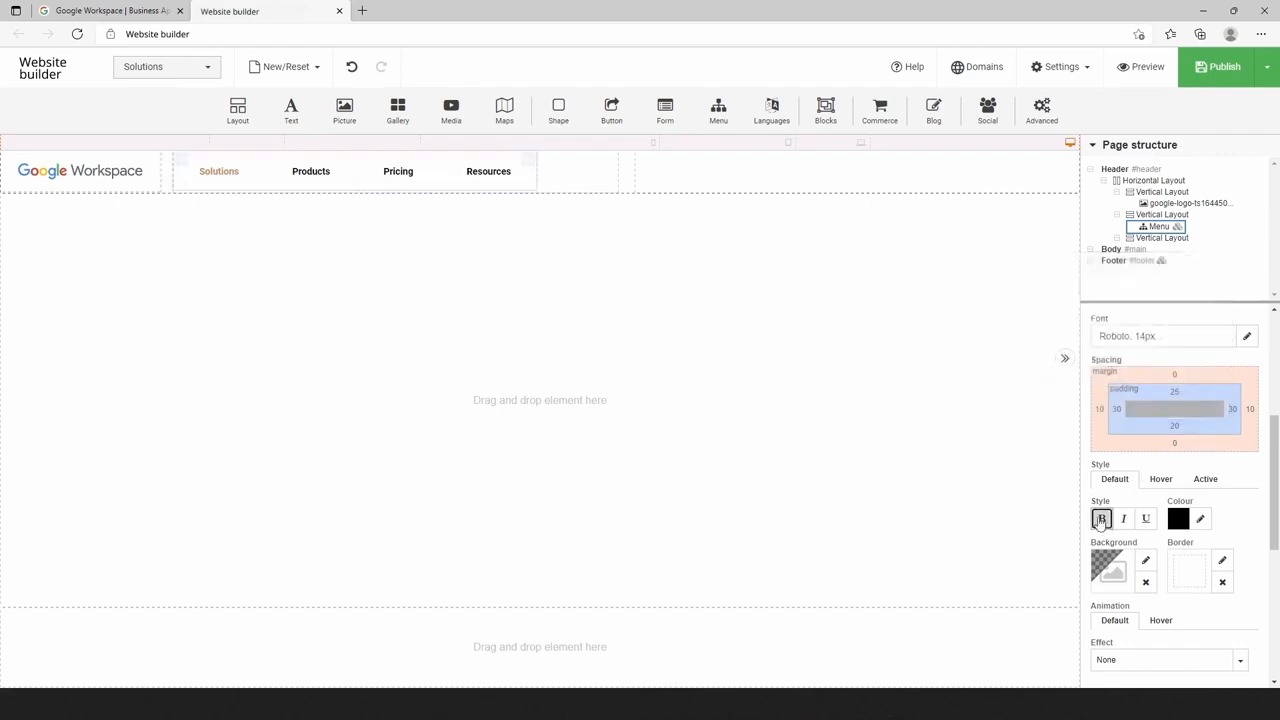
# Remove bold from the menu items' default style and set its text colour to #545454.
pyautogui.click(1200, 518)
pyautogui.click(1100, 491)
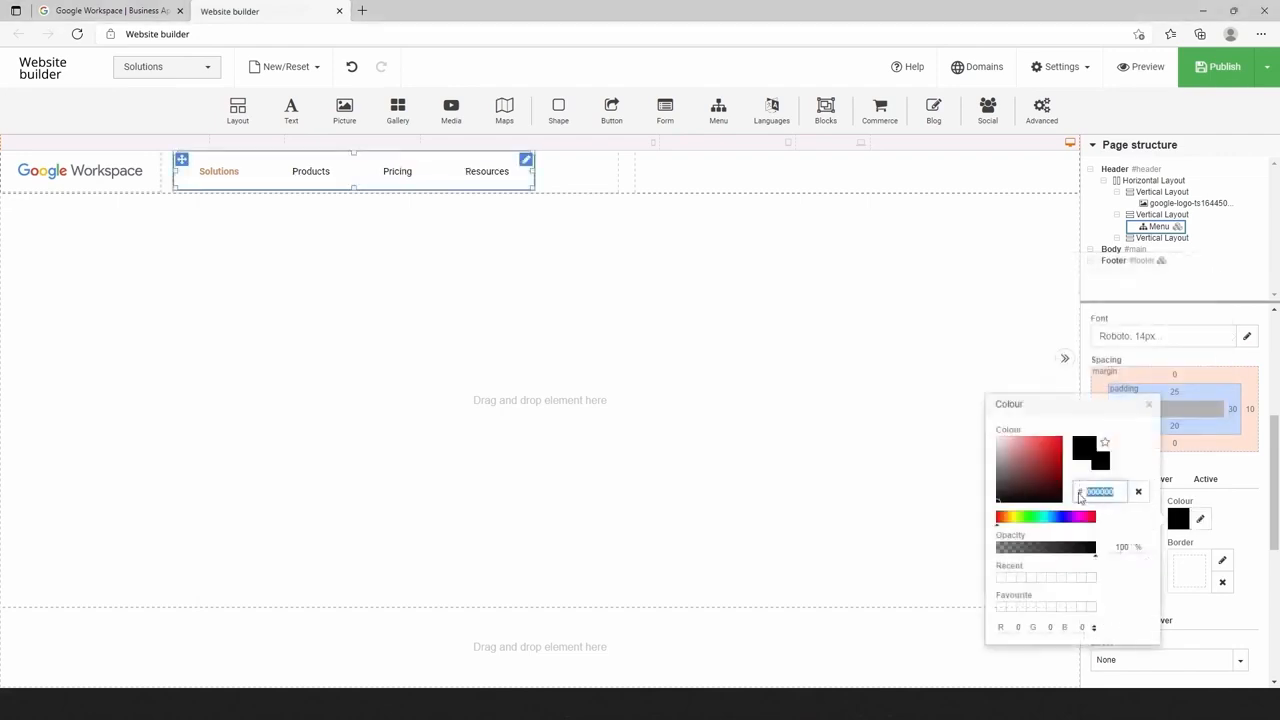
pyautogui.write('545454')
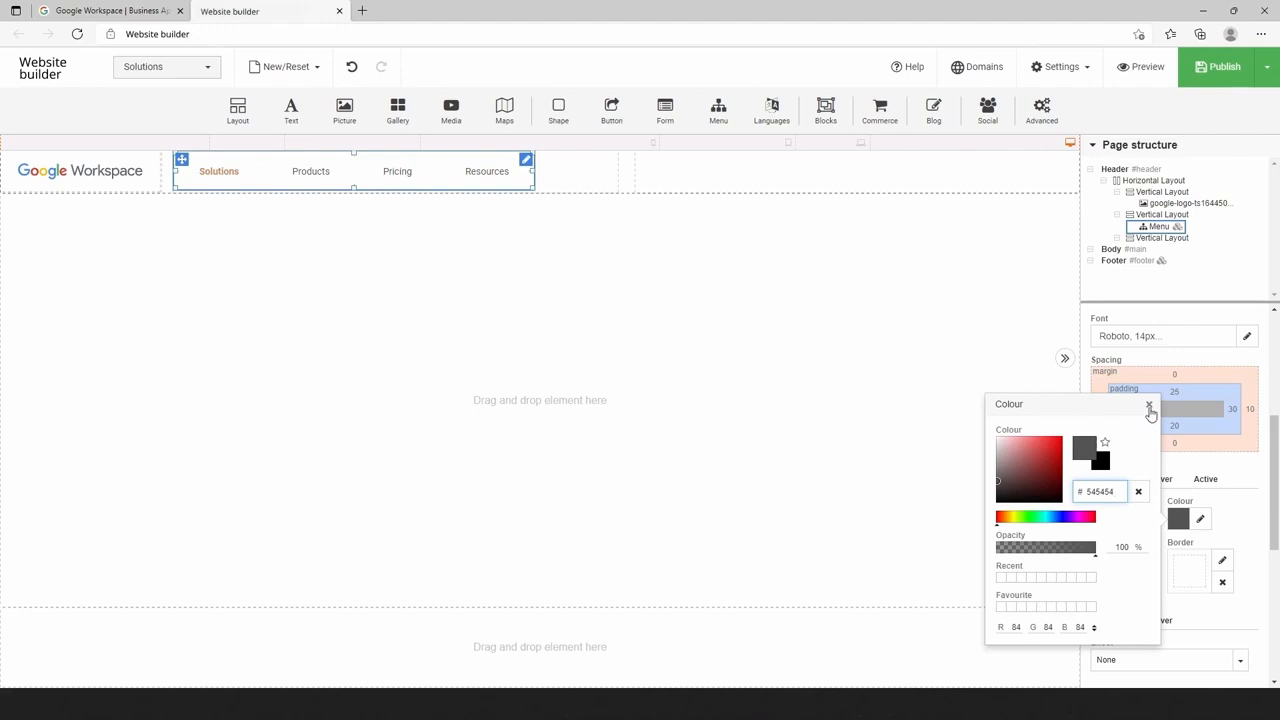
pyautogui.click(1150, 408)
# Set the menu items' active style to text colour #545454 without bold.
pyautogui.click(1205, 479)
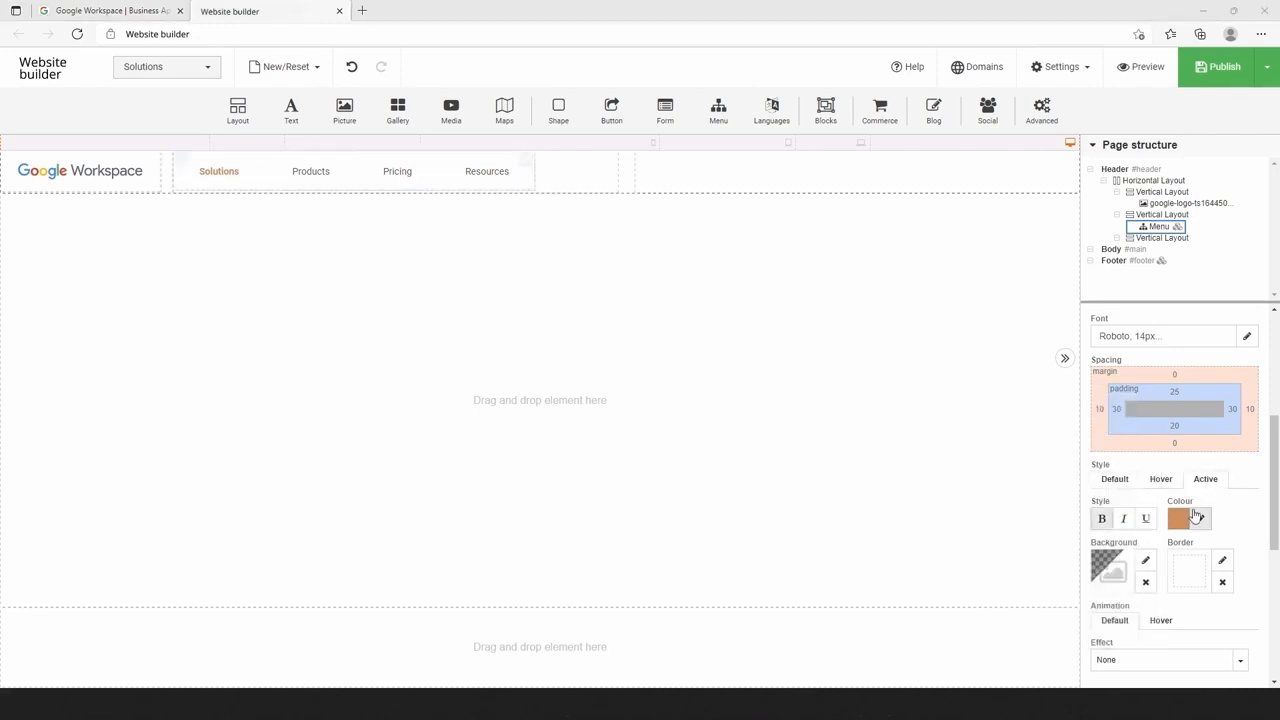
pyautogui.click(1198, 517)
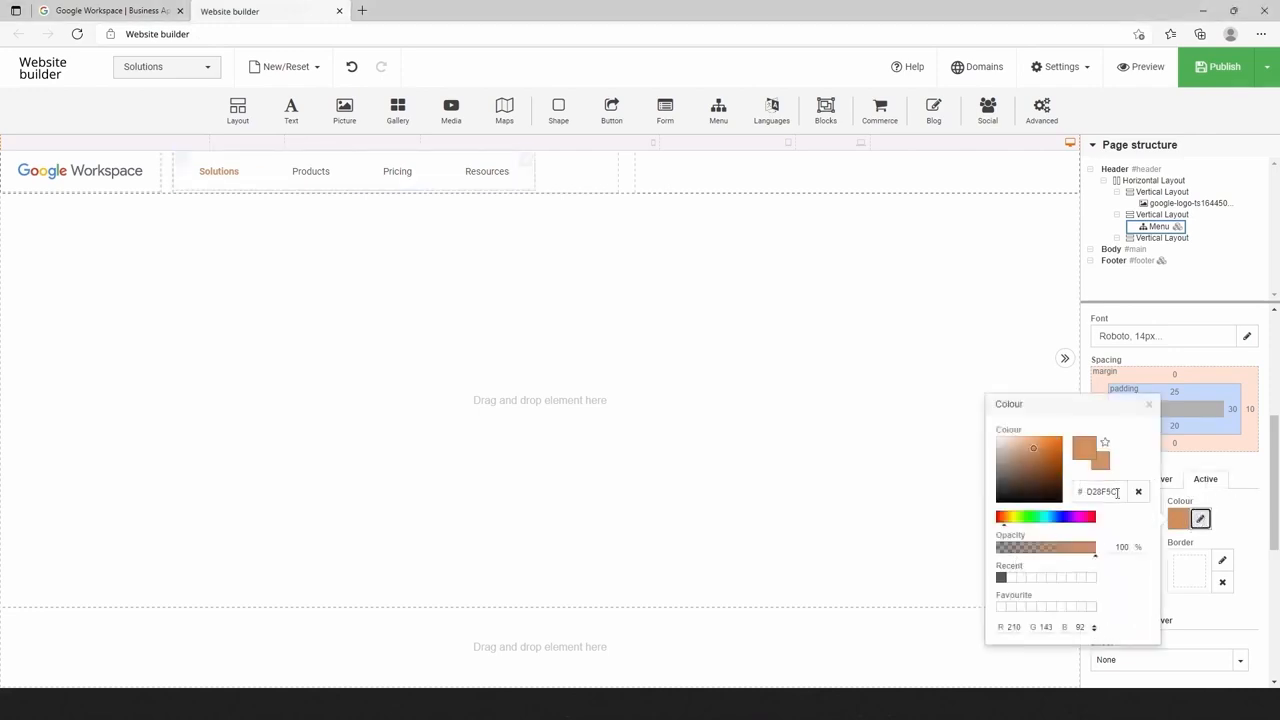
pyautogui.moveTo(1117, 492); pyautogui.dragTo(1073, 492)
pyautogui.write('545454')
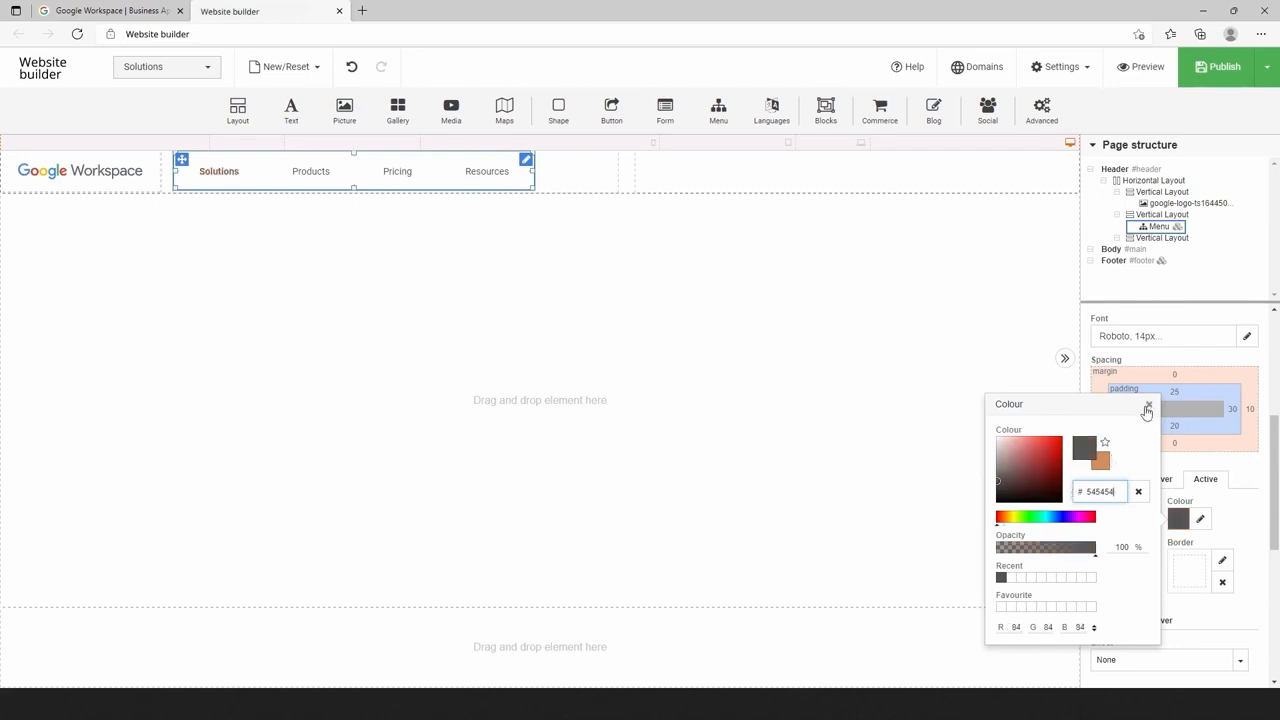
pyautogui.click(1147, 407)
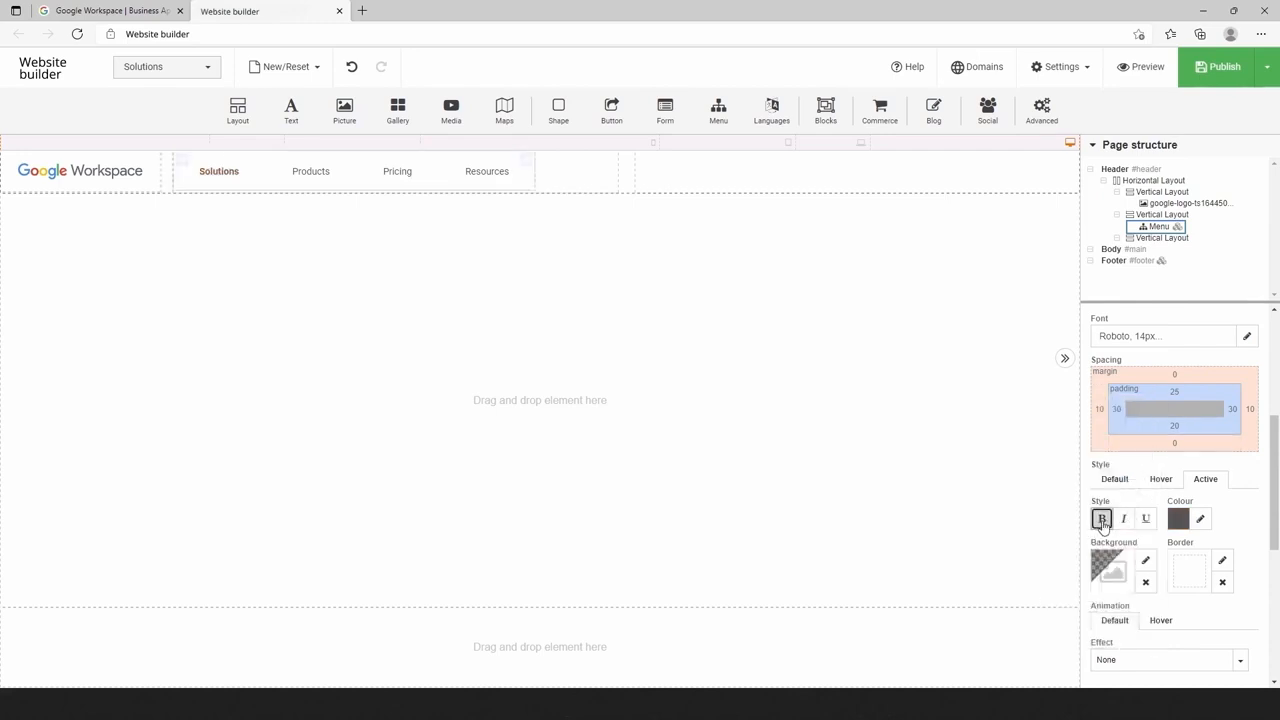
pyautogui.click(1101, 519)
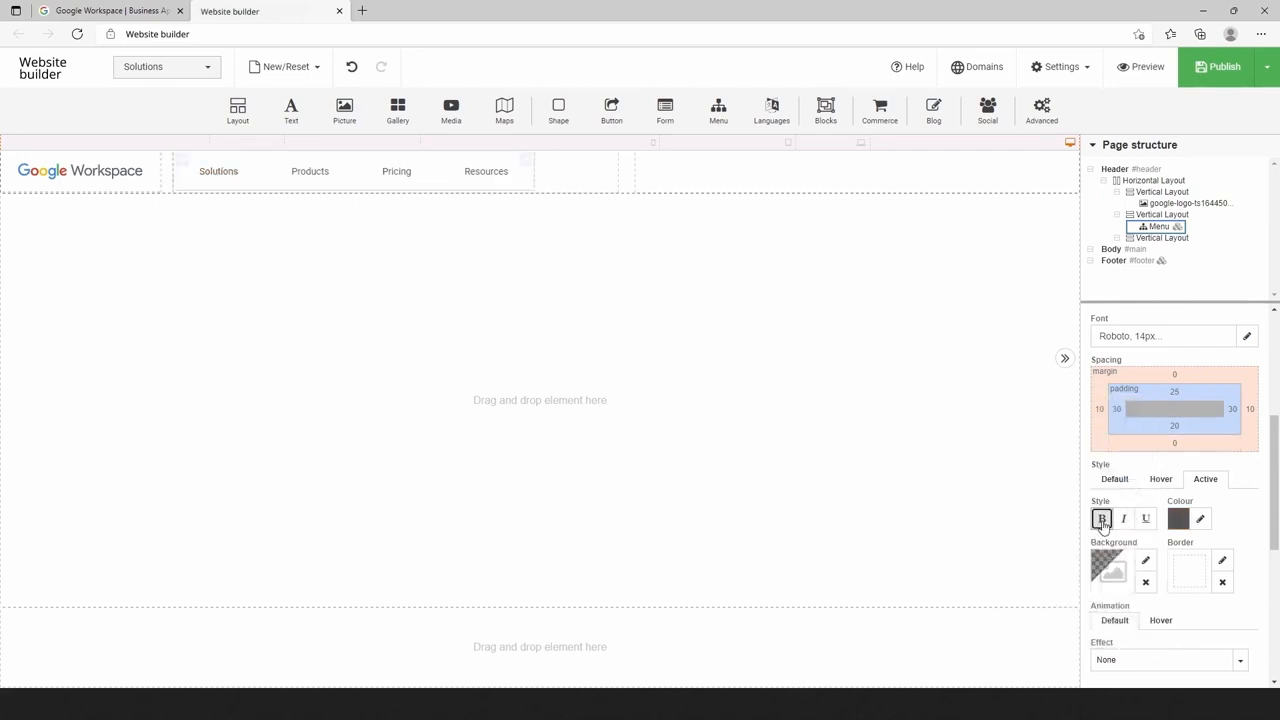
# Set the menu items' left and right margins to 0, left padding to 0 and right padding to 40.
pyautogui.click(1099, 409)
pyautogui.write('0')
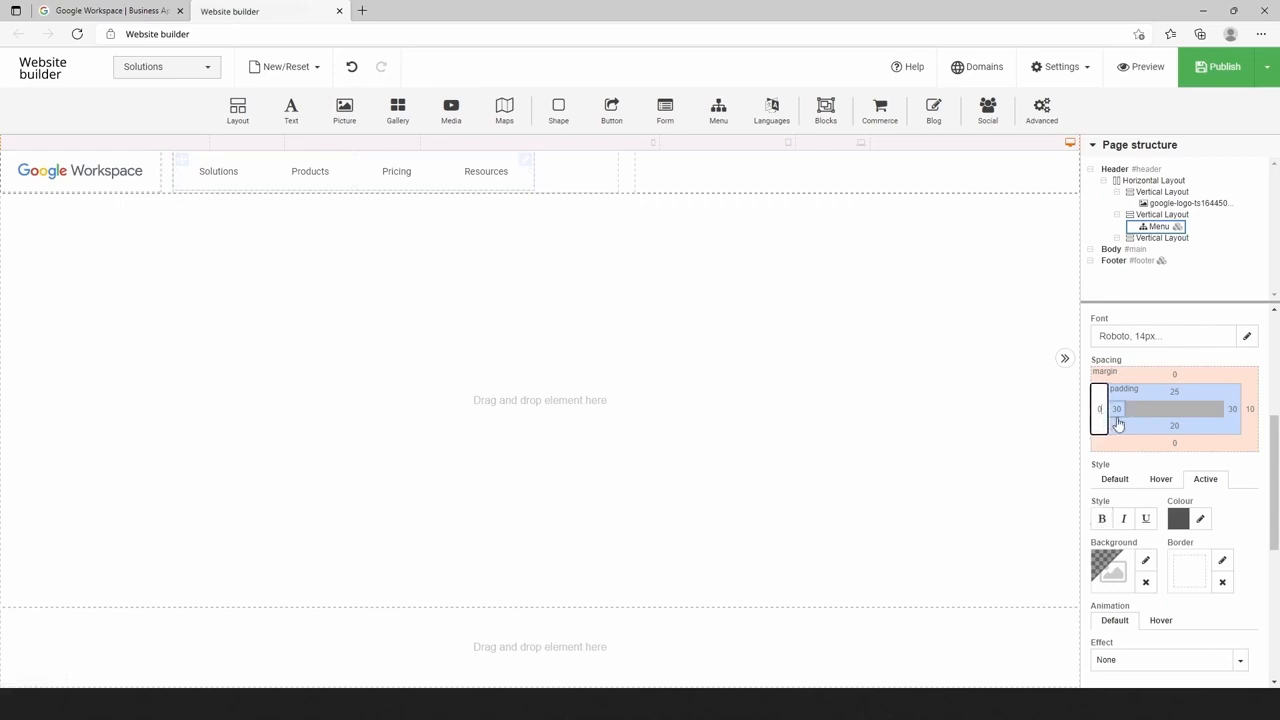
pyautogui.click(1117, 414)
pyautogui.write('0')
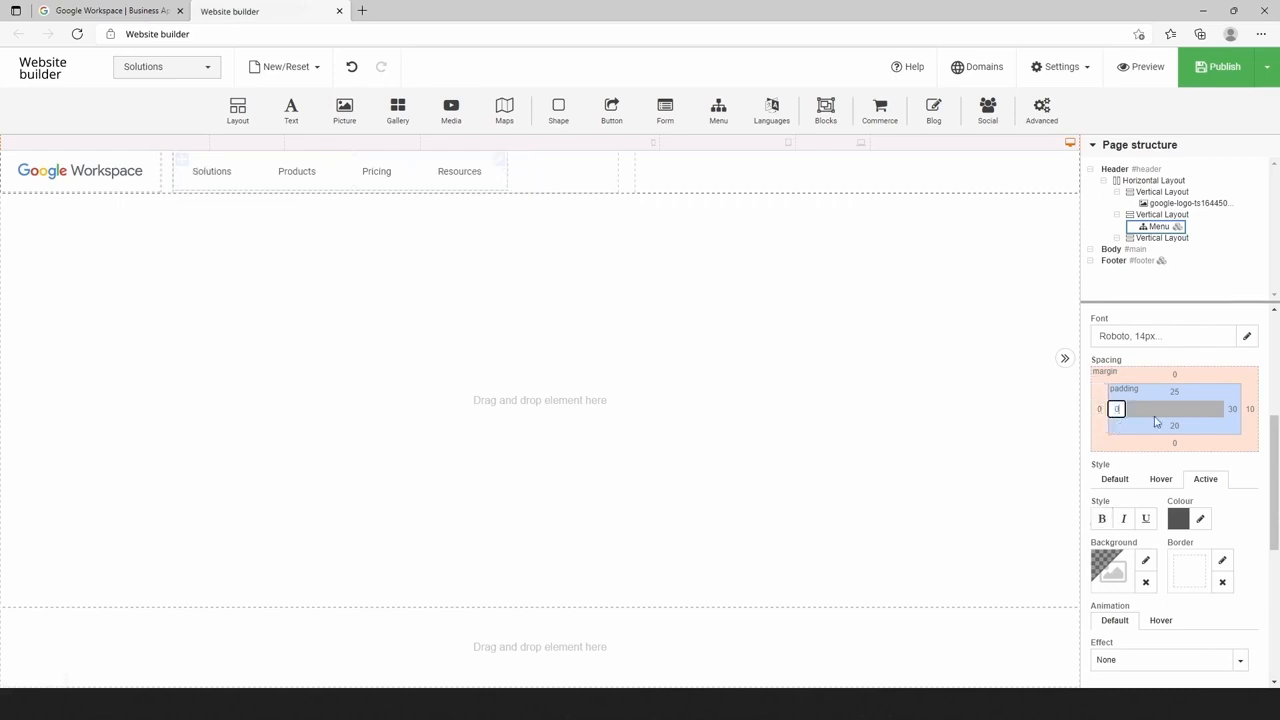
pyautogui.click(1232, 409)
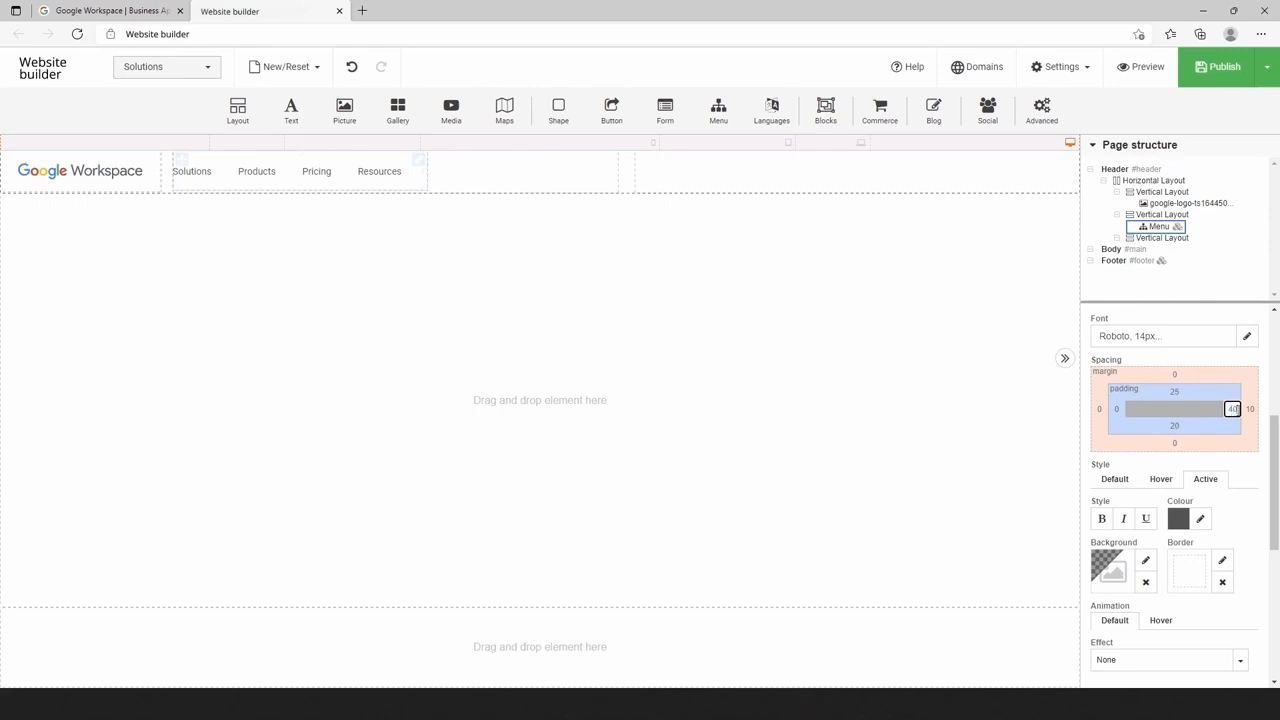
pyautogui.click(1250, 409)
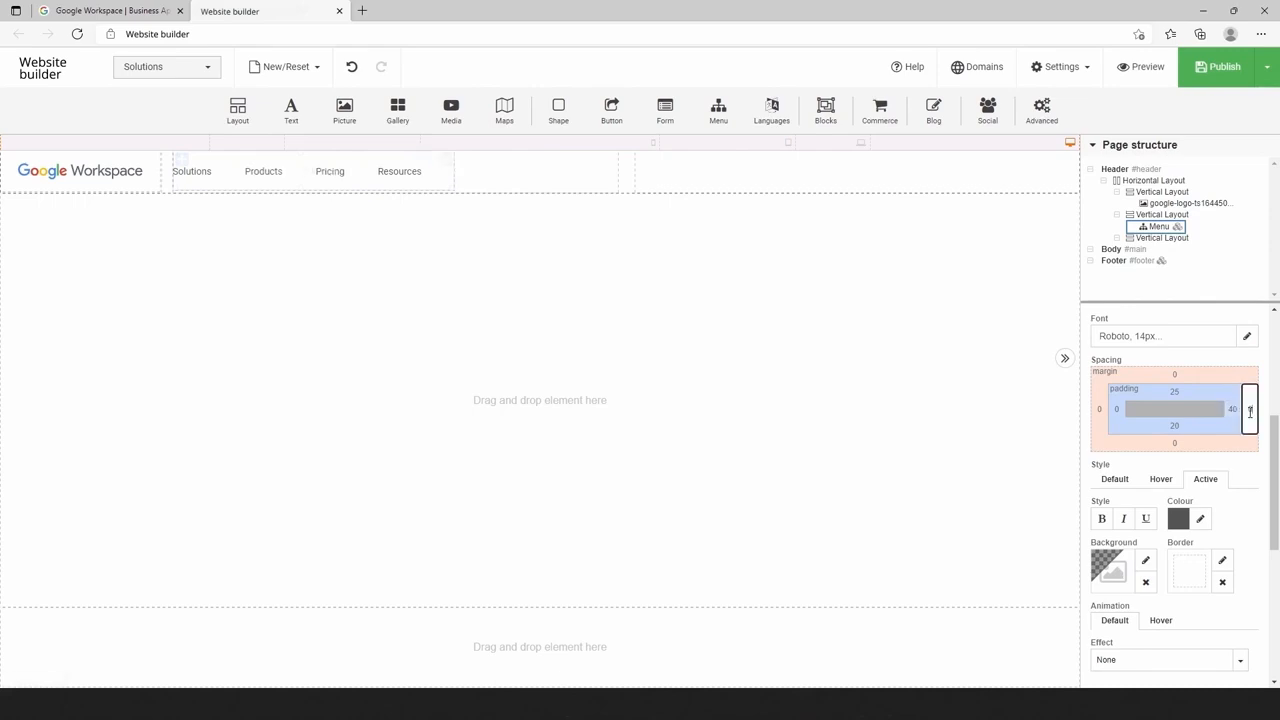
pyautogui.write('0')
pyautogui.press('Return')
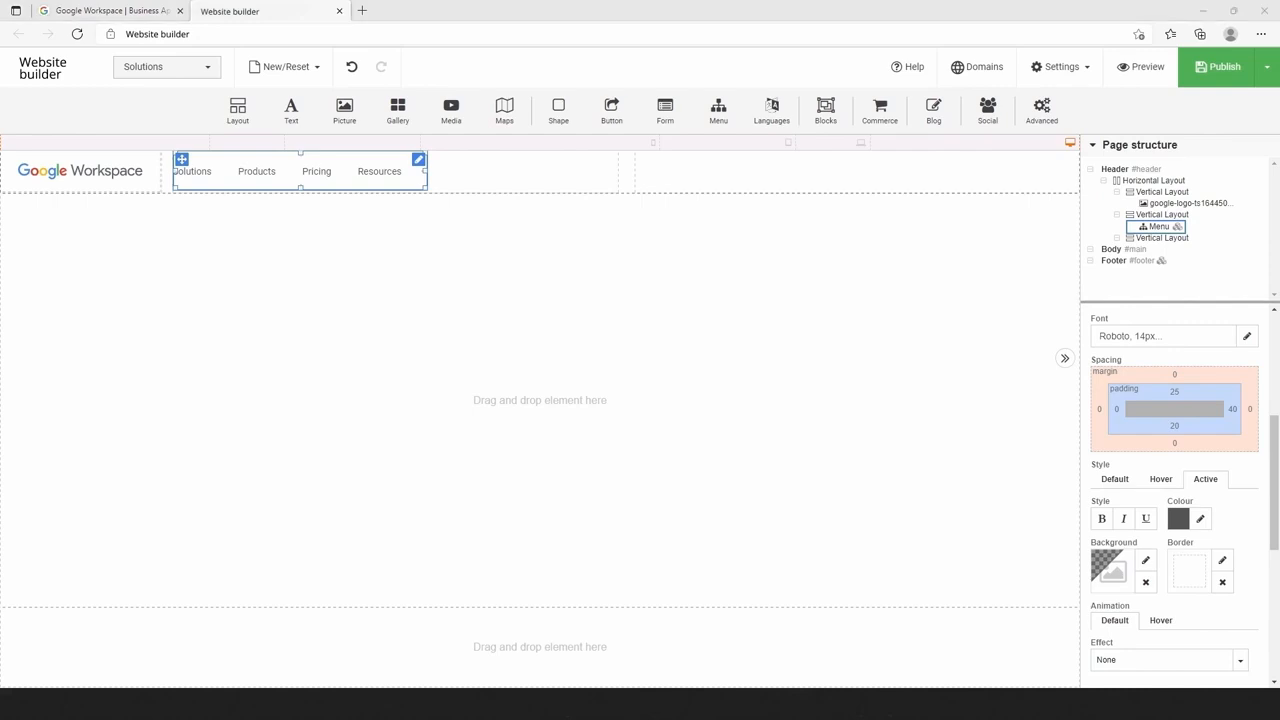
# Add a button to the third header column and make that column a horizontal layout, right-aligned and vertically centred.
pyautogui.click(840, 174)
pyautogui.moveTo(612, 112); pyautogui.dragTo(791, 187)
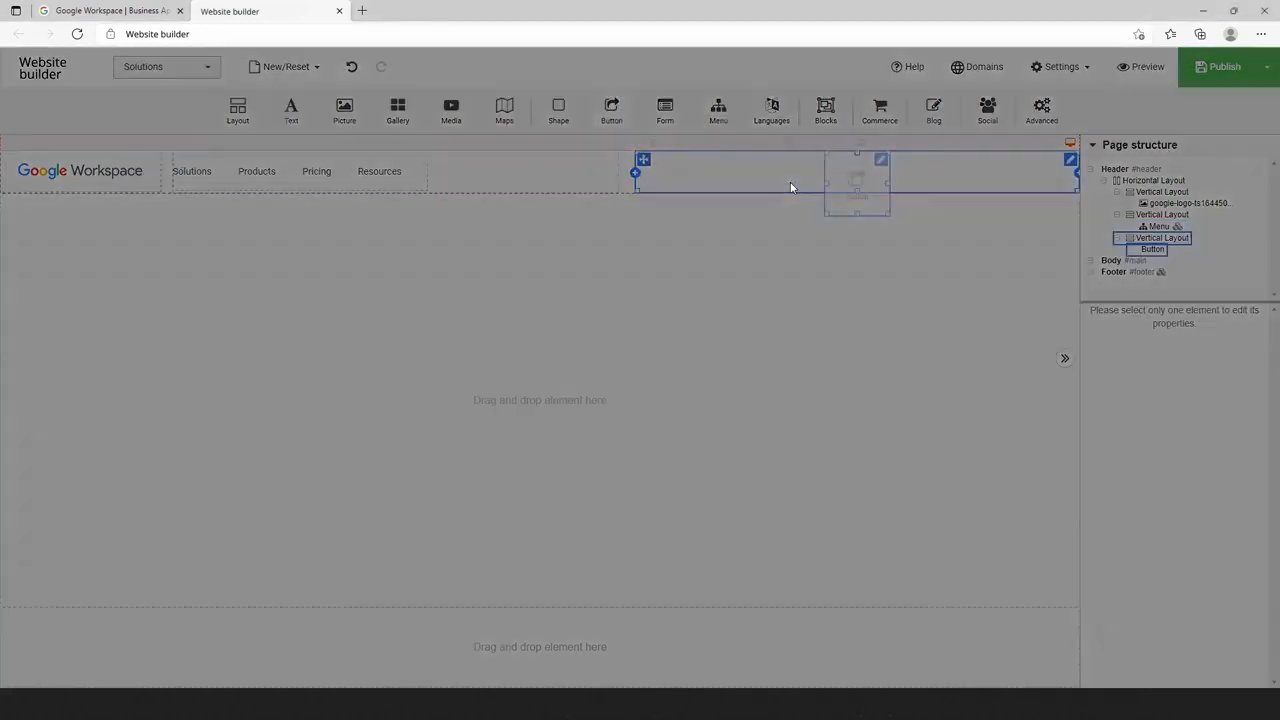
pyautogui.click(735, 189)
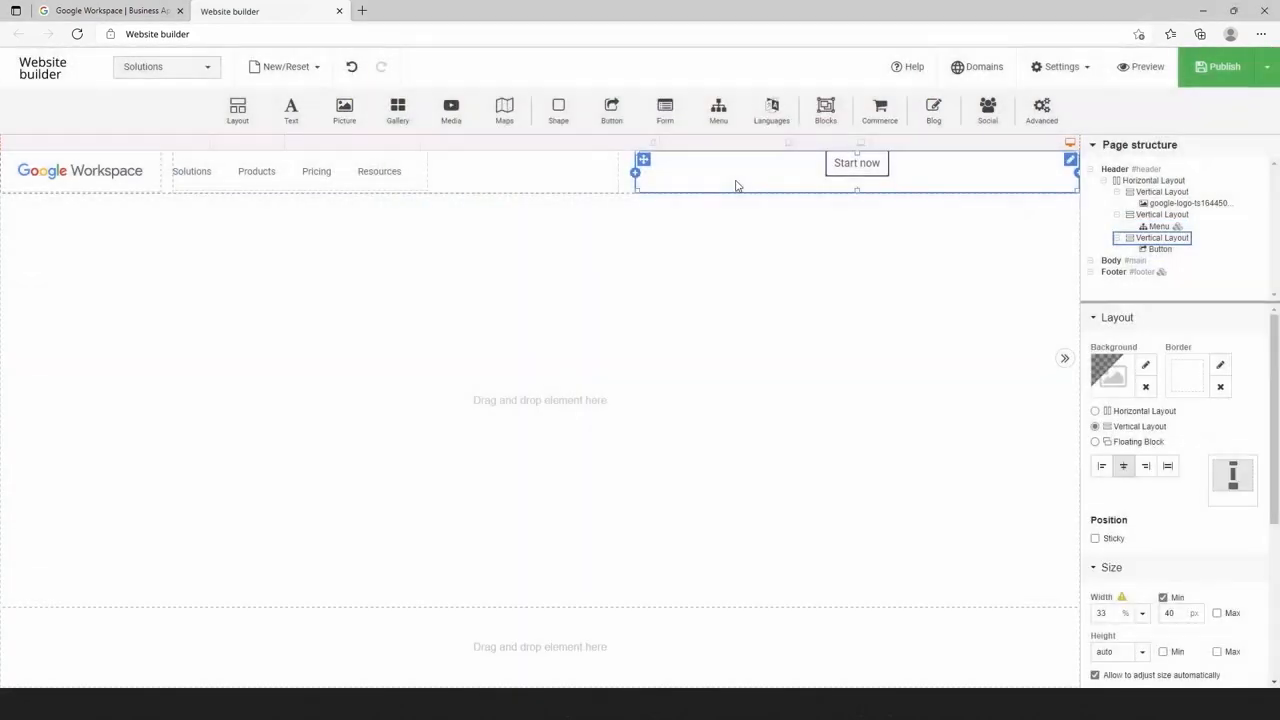
pyautogui.click(1095, 411)
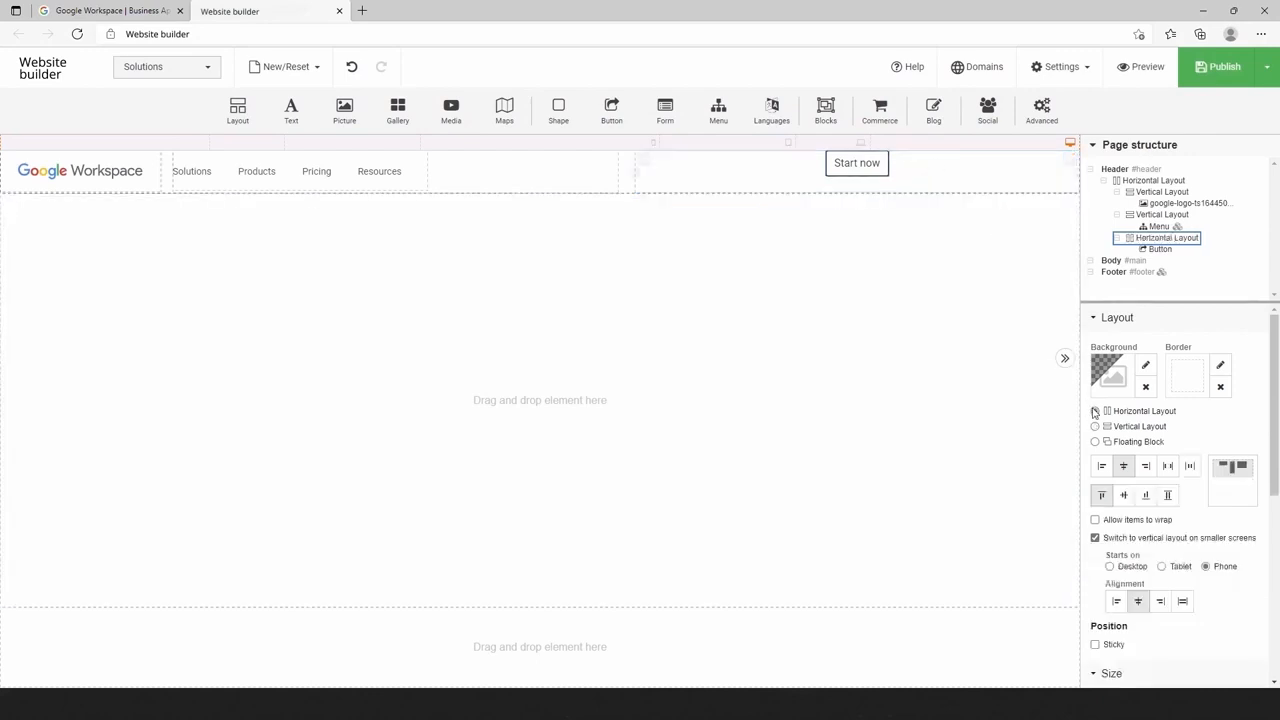
pyautogui.click(1145, 467)
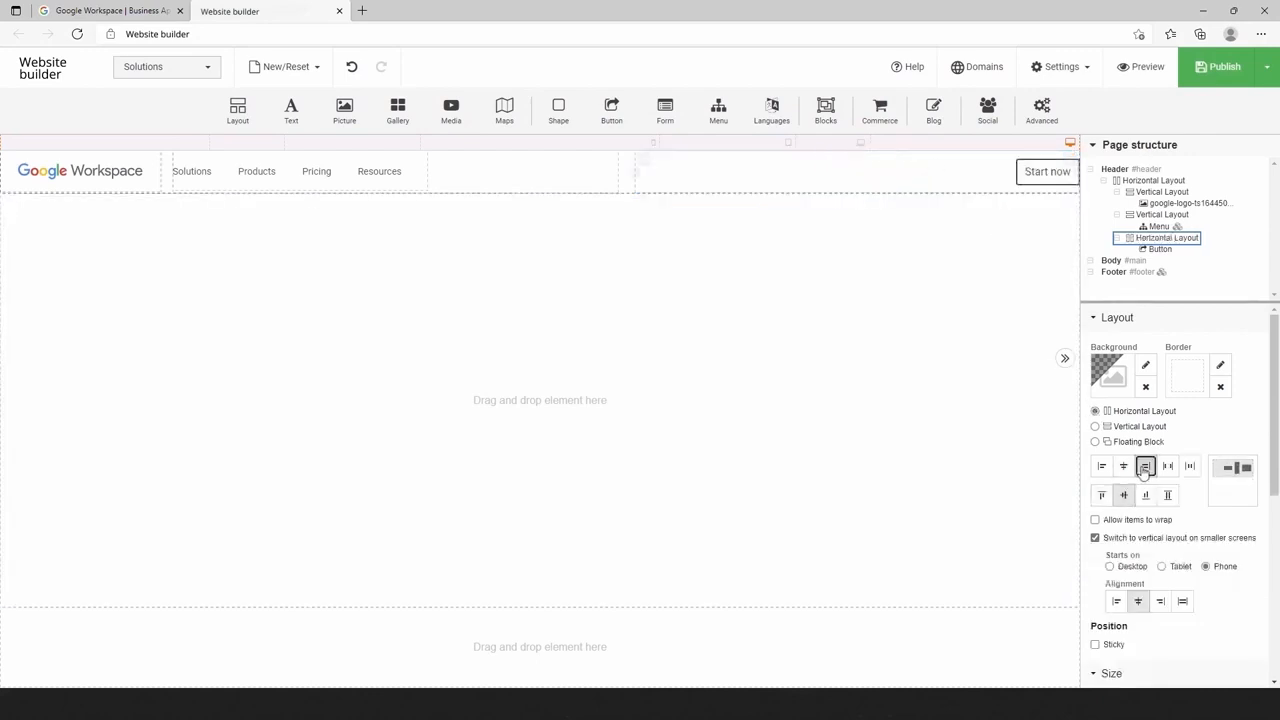
# Change the text of the button in the third header column to "Admin Console".
pyautogui.click(1047, 172)
pyautogui.tripleClick(1152, 363)
pyautogui.write('A')
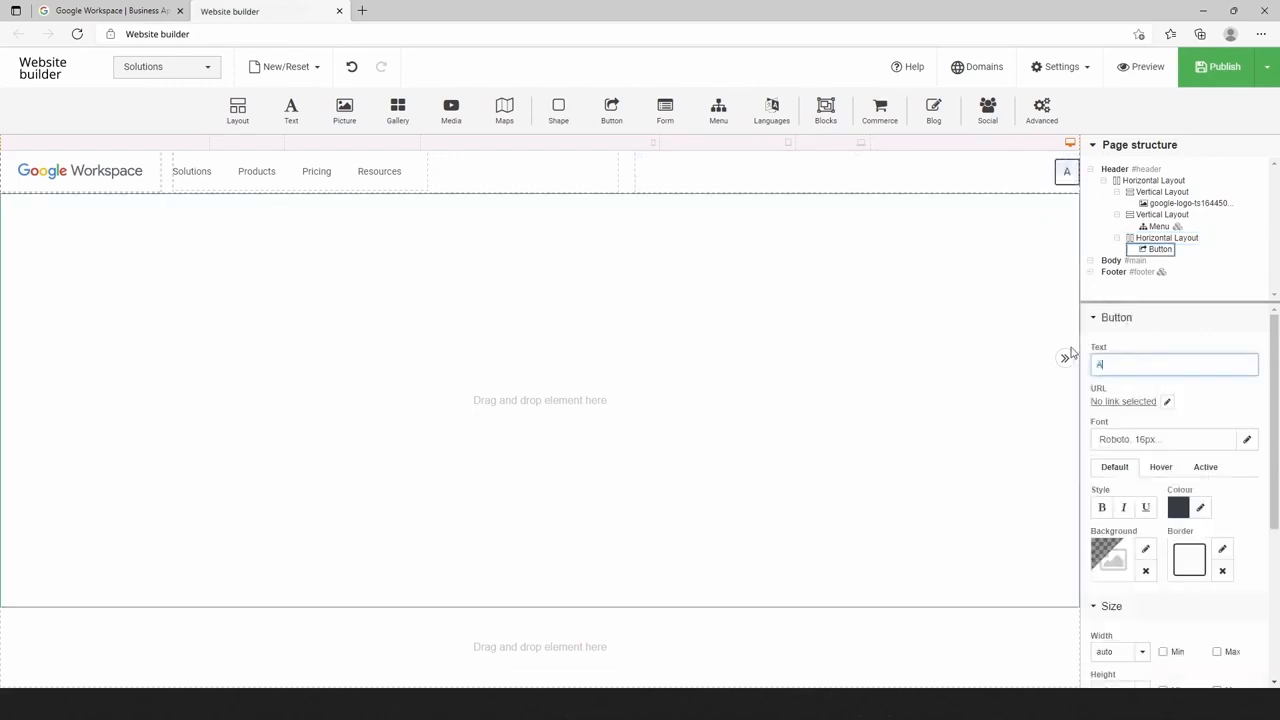
pyautogui.write('dmin Consol')
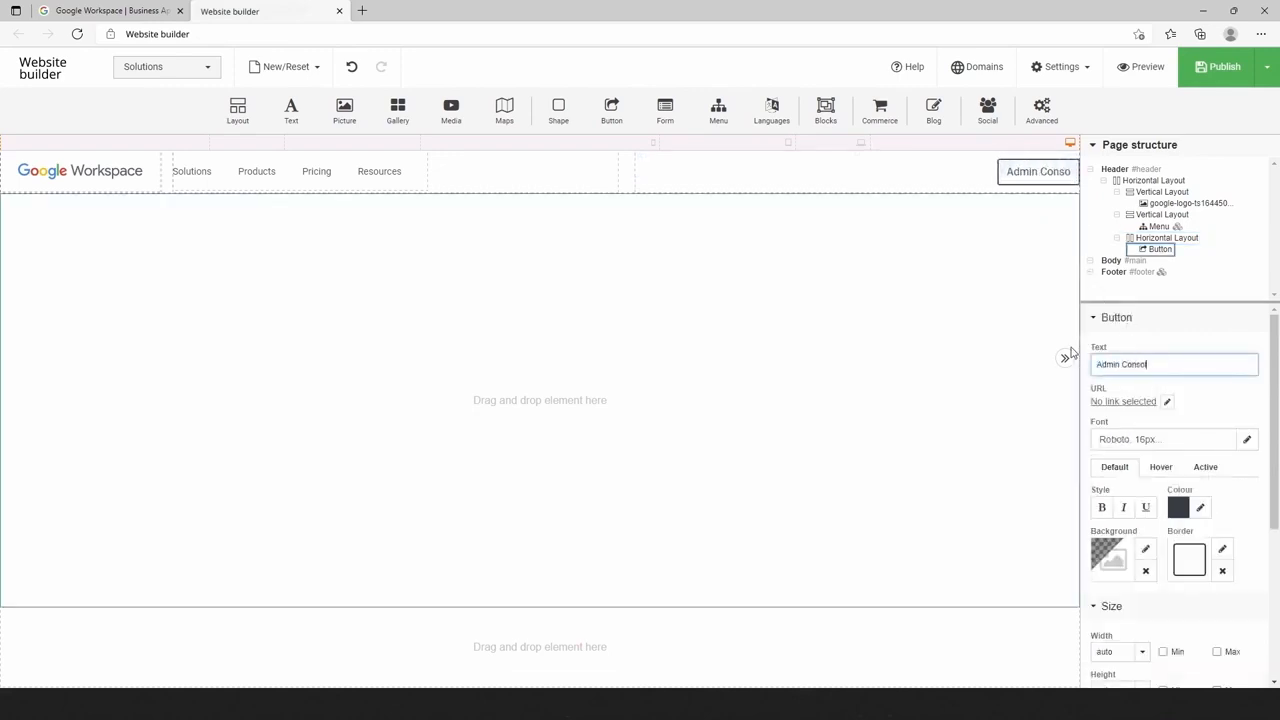
pyautogui.write('e')
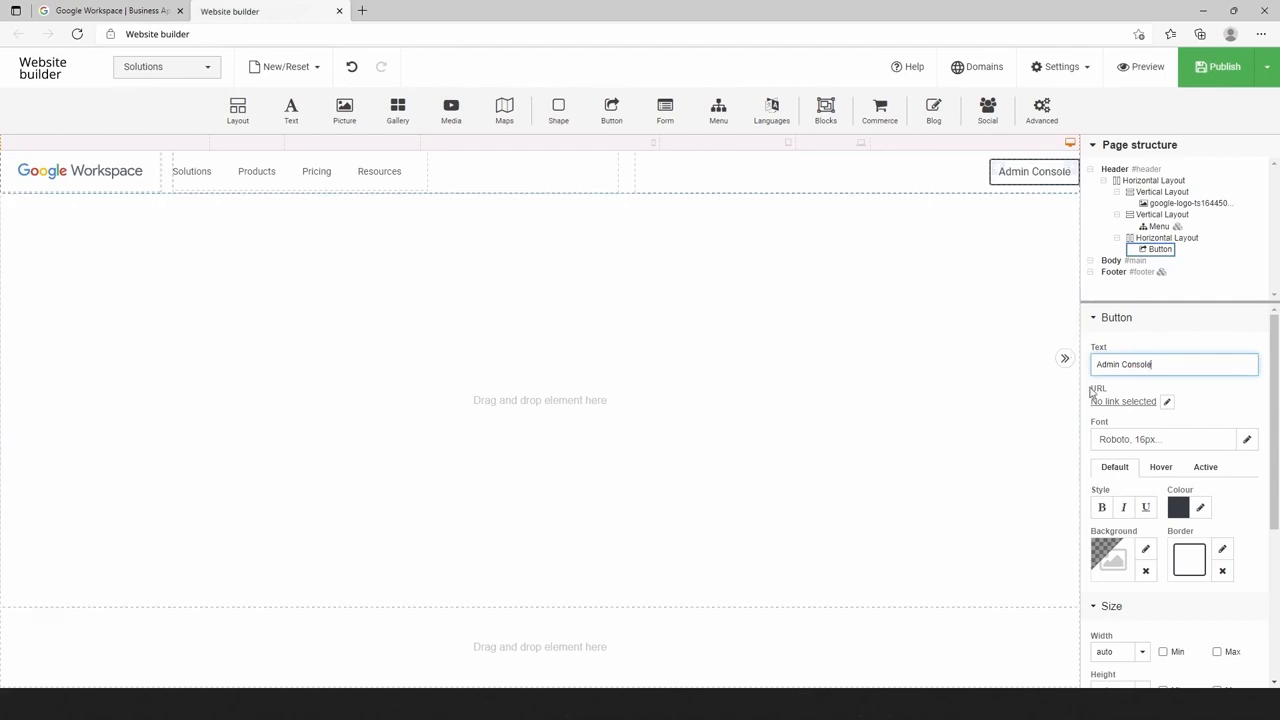
pyautogui.click(1166, 402)
pyautogui.click(552, 133)
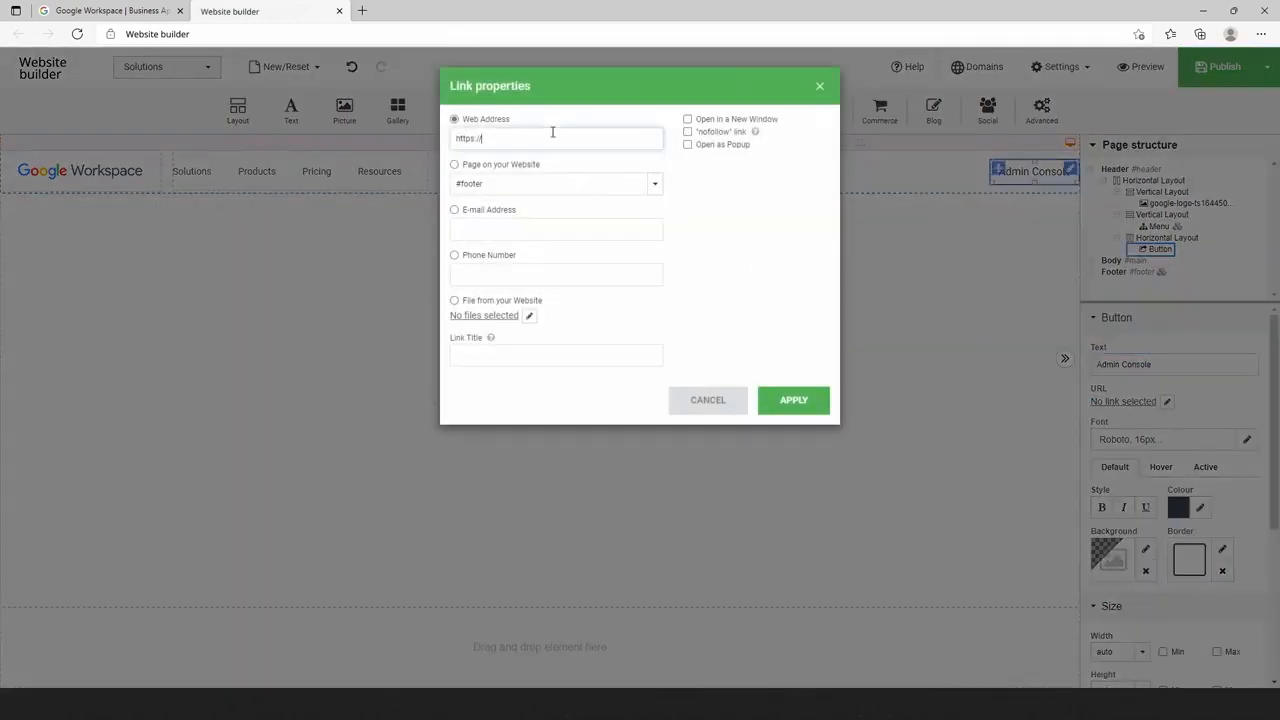
pyautogui.write('https://workspace.google.com/')
pyautogui.click(806, 390)
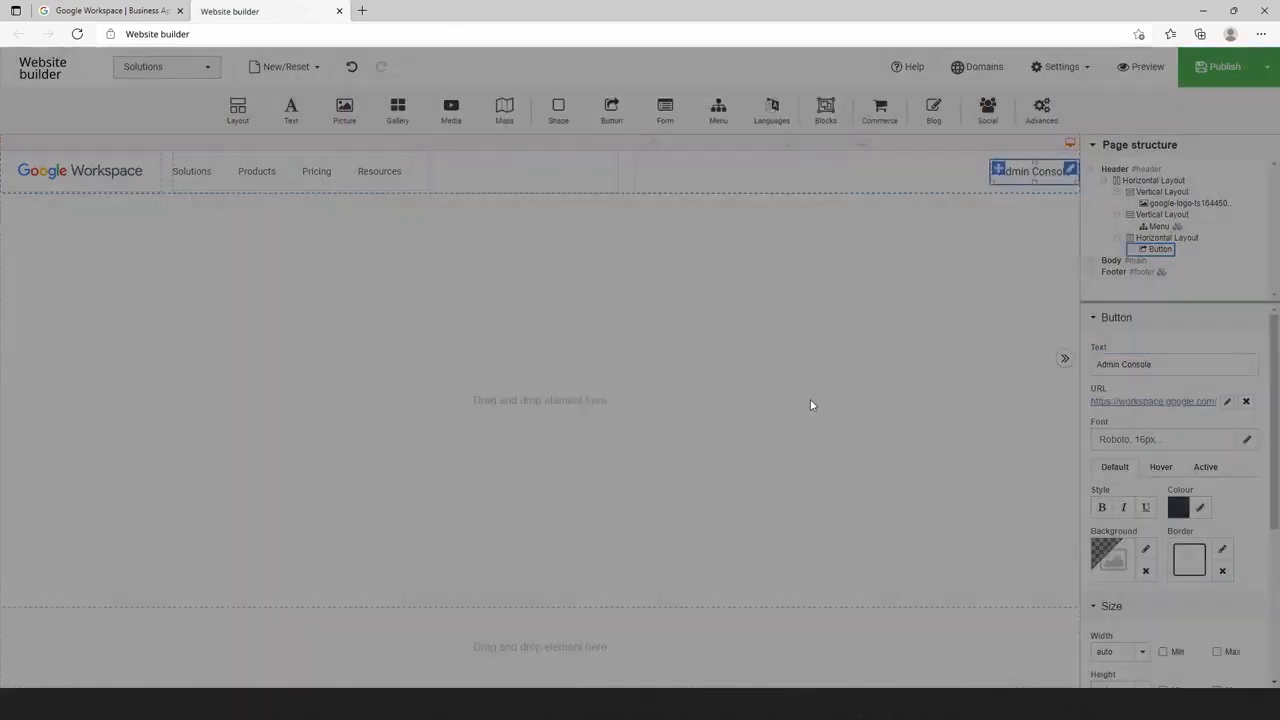
# Set the Admin Console button's font to Arial at 14 px.
pyautogui.click(1248, 444)
pyautogui.click(1167, 393)
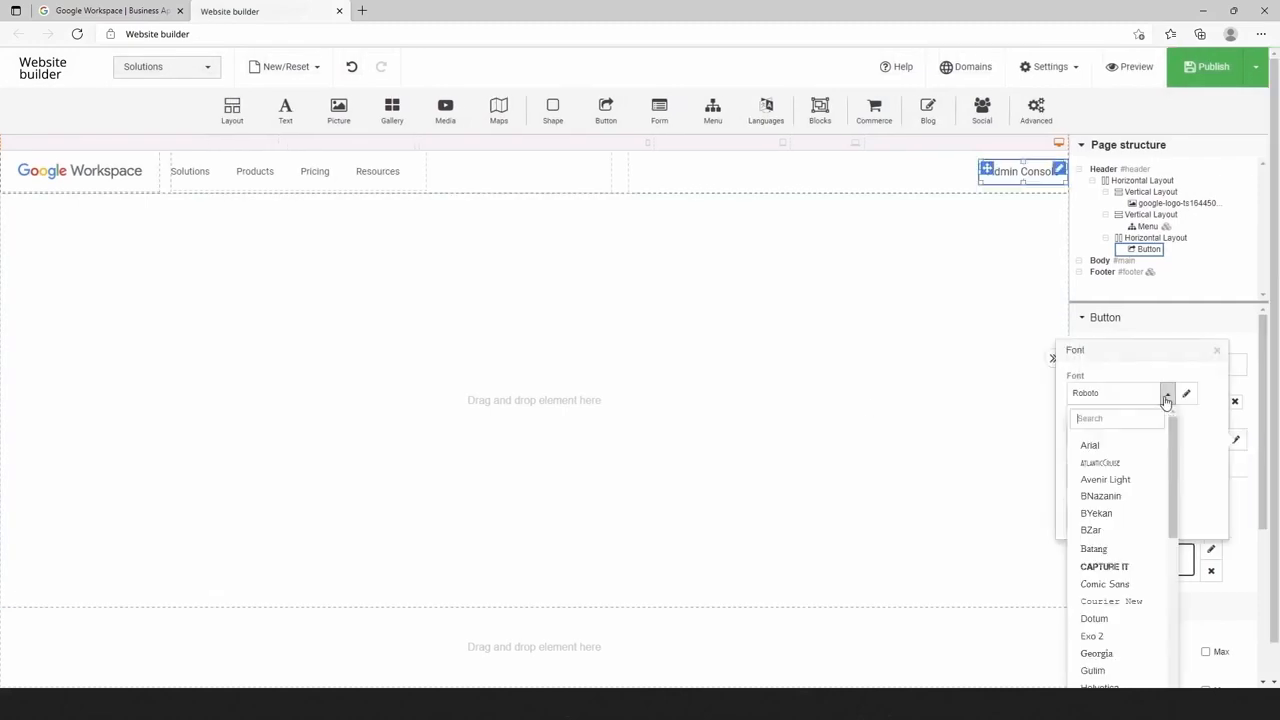
pyautogui.click(1108, 445)
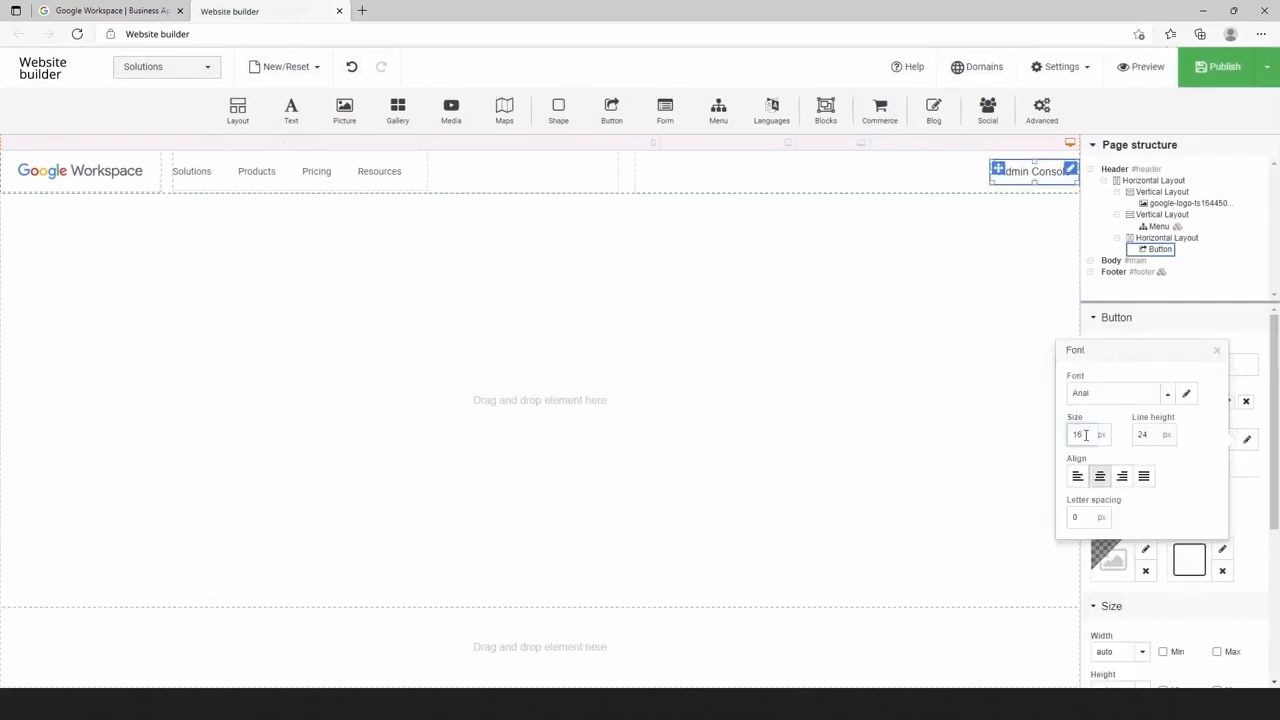
pyautogui.click(1217, 354)
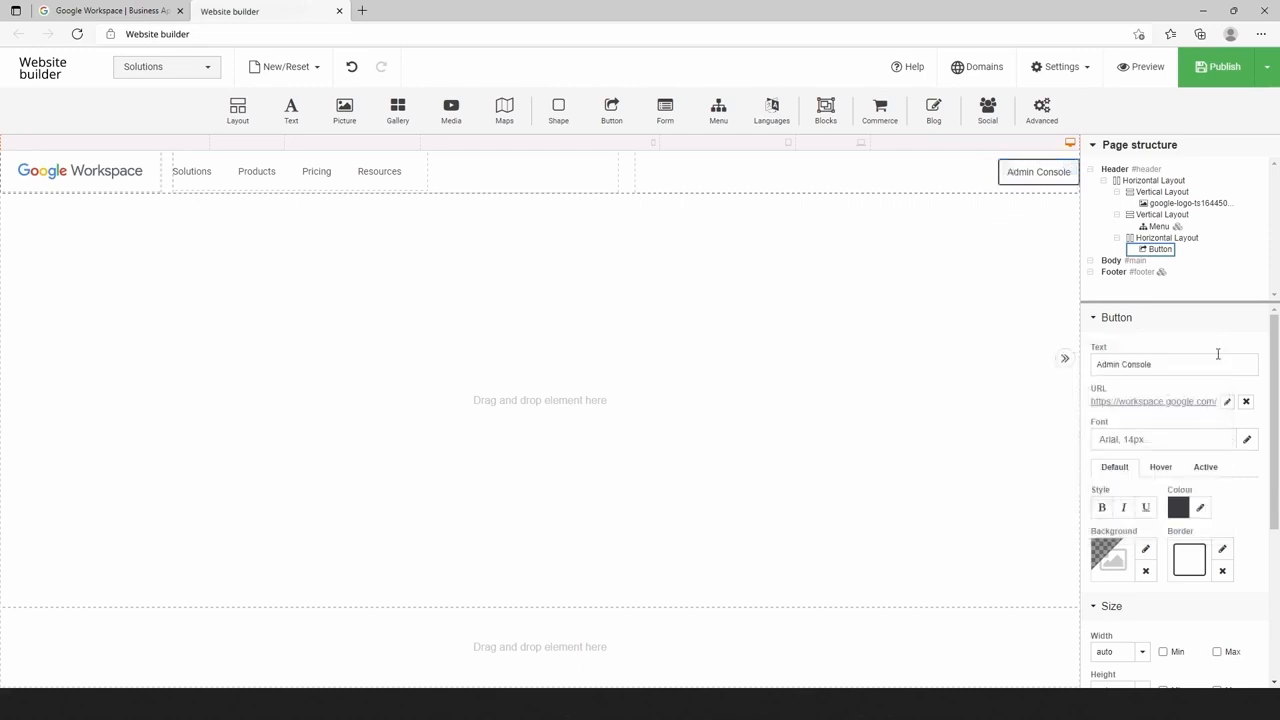
# Set the Admin Console button's default text colour to #1A73E8.
pyautogui.click(1200, 507)
pyautogui.doubleClick(1118, 479)
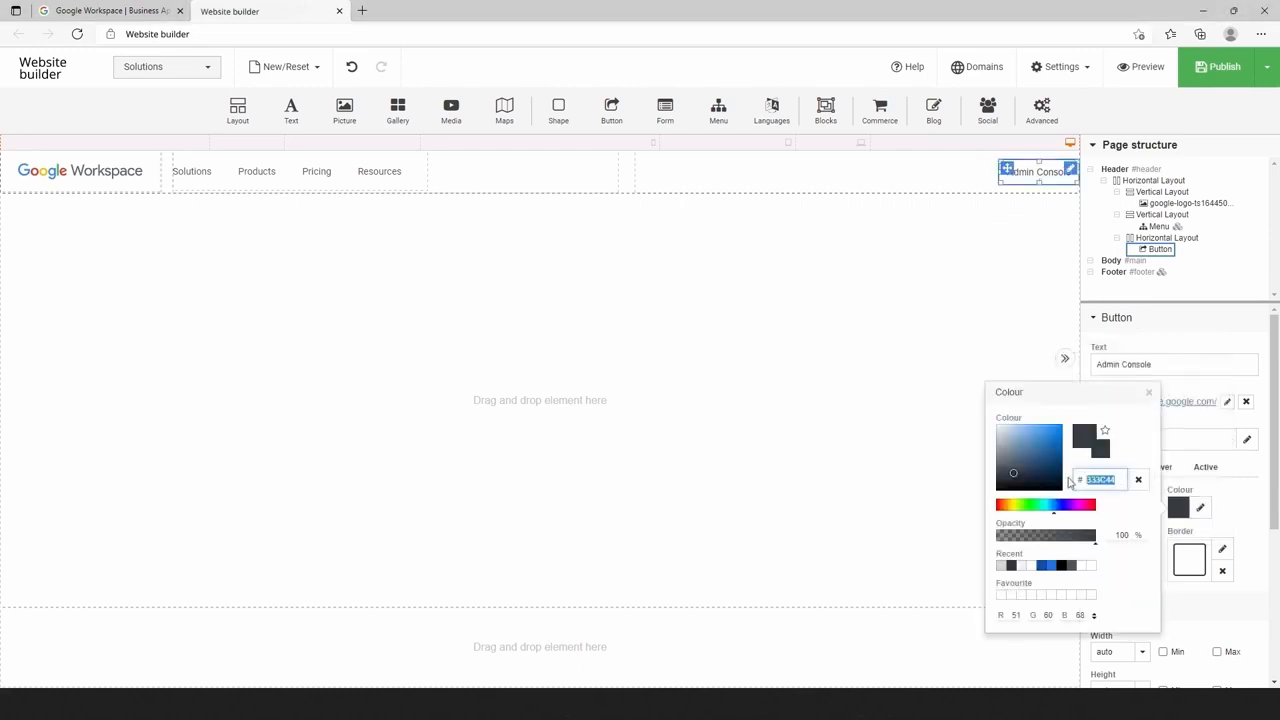
pyautogui.write('1A73E8')
pyautogui.press('Return')
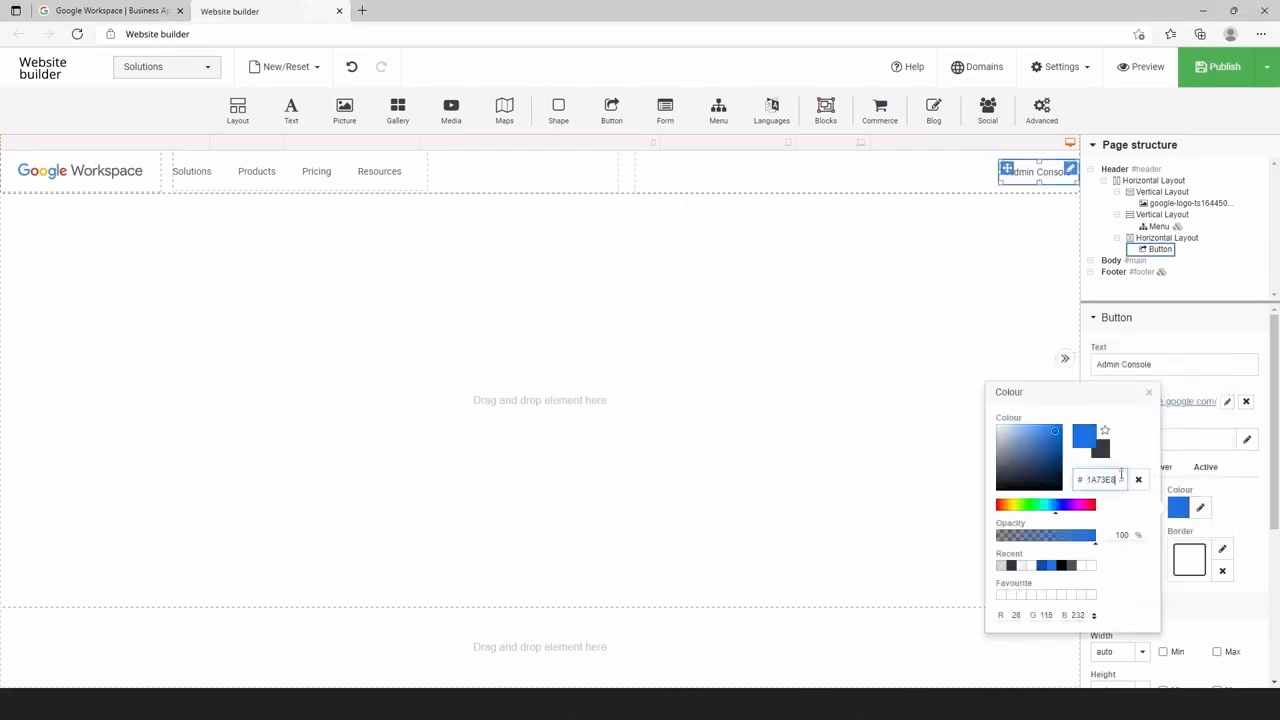
pyautogui.click(1149, 394)
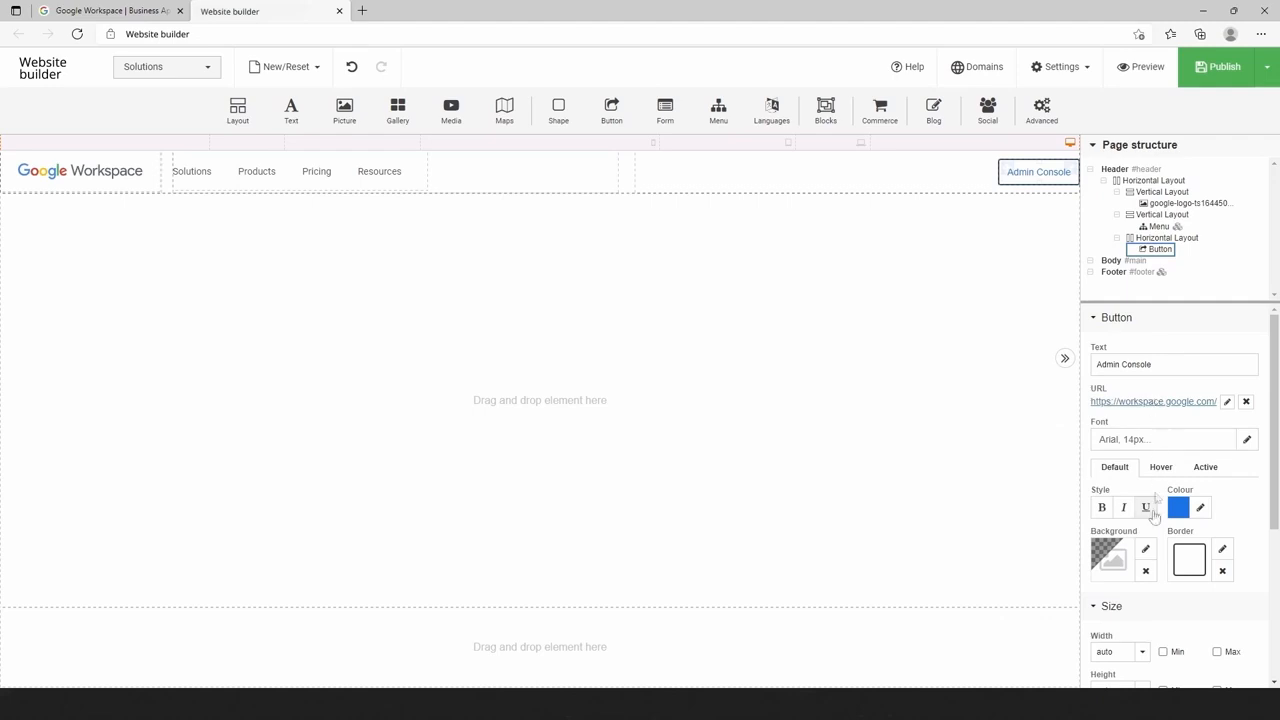
# Remove the border from the Admin Console button's default style by choosing no border line.
pyautogui.click(1222, 549)
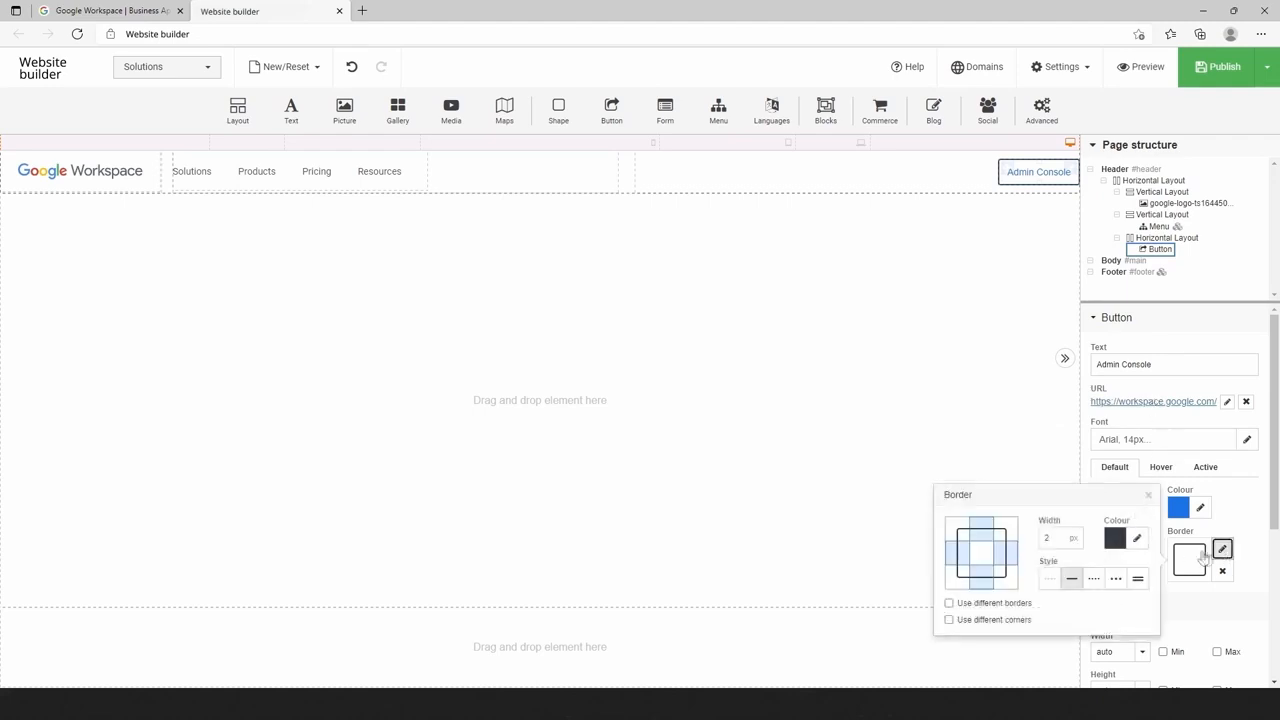
pyautogui.click(1049, 579)
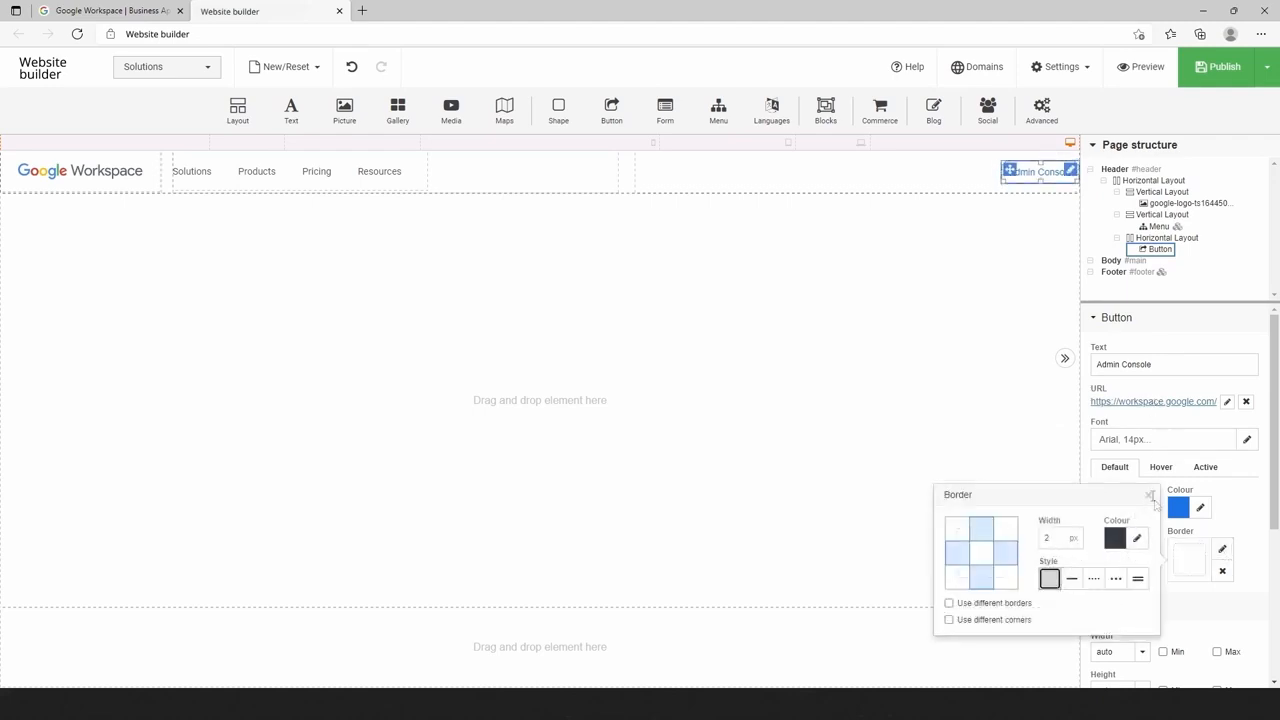
pyautogui.click(1149, 495)
# Set the Admin Console button's hover text colour to dark blue using the copied colour code.
pyautogui.scroll(-1, 1157, 470)
pyautogui.click(1160, 424)
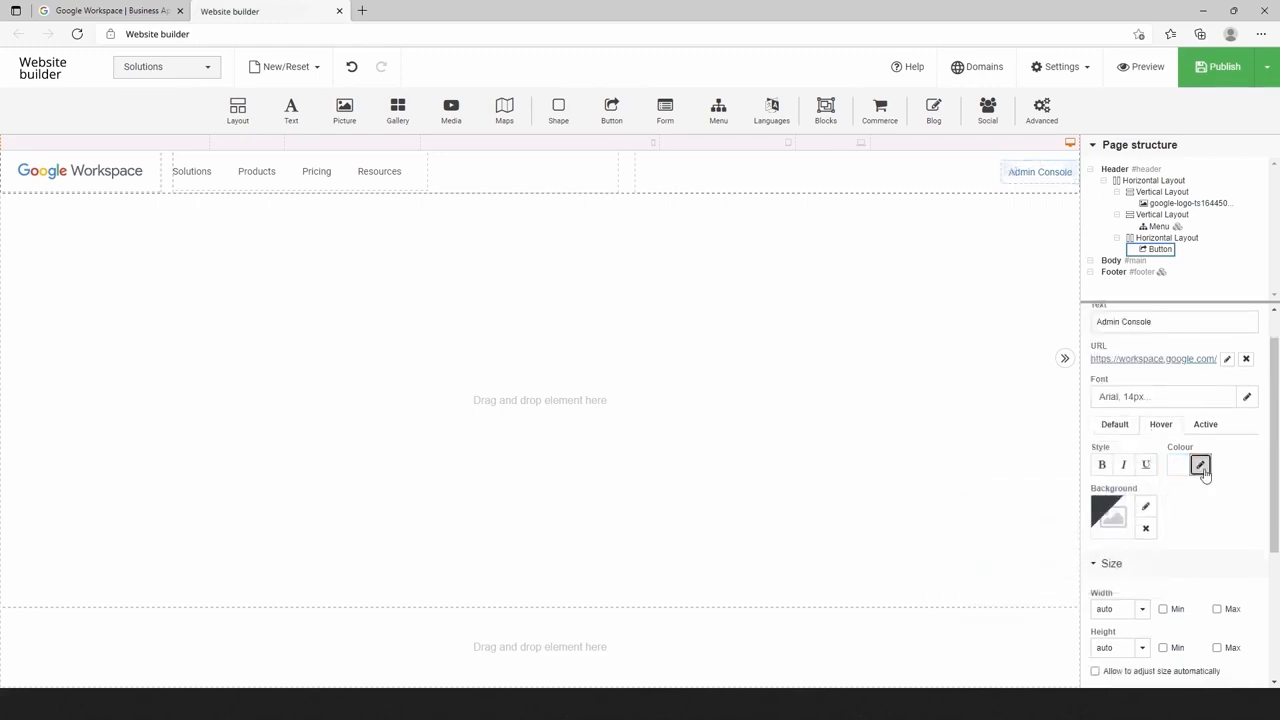
pyautogui.click(1200, 466)
pyautogui.doubleClick(1128, 440)
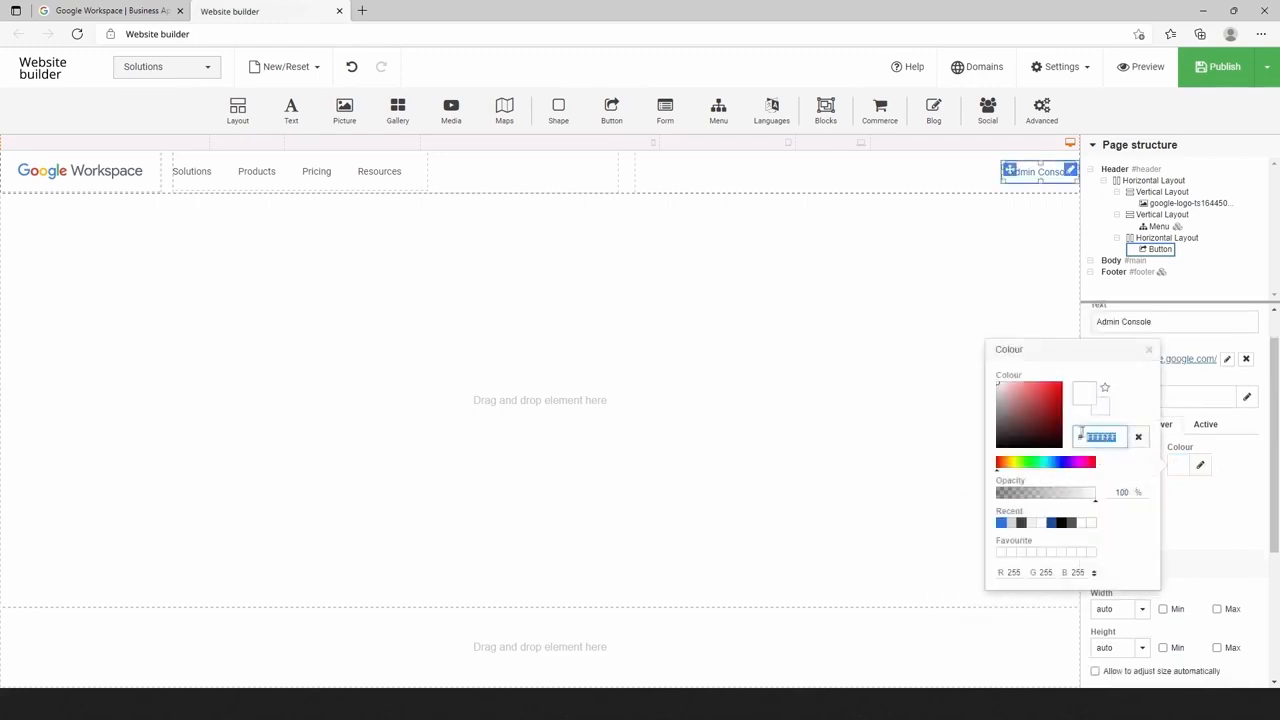
pyautogui.hotkey('ctrl', 'v')
pyautogui.click(1149, 350)
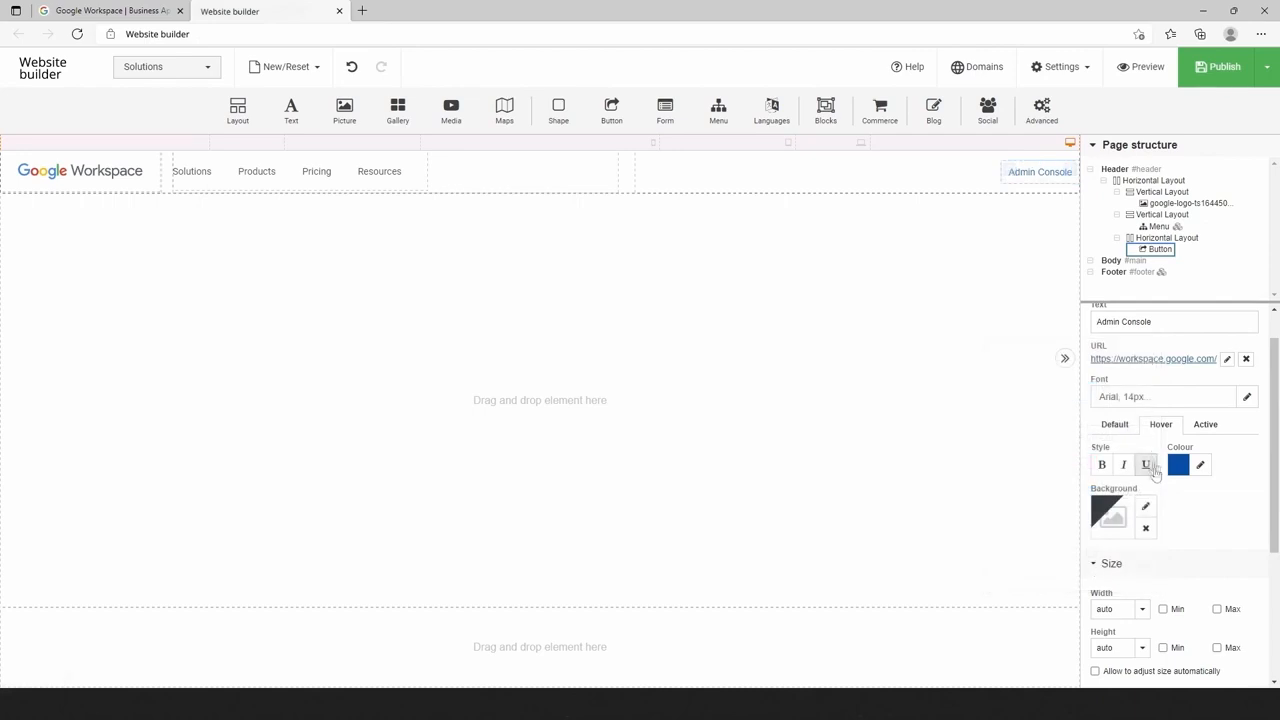
# Set the Admin Console button's hover background colour to #FFFFFF.
pyautogui.click(1146, 506)
pyautogui.doubleClick(830, 490)
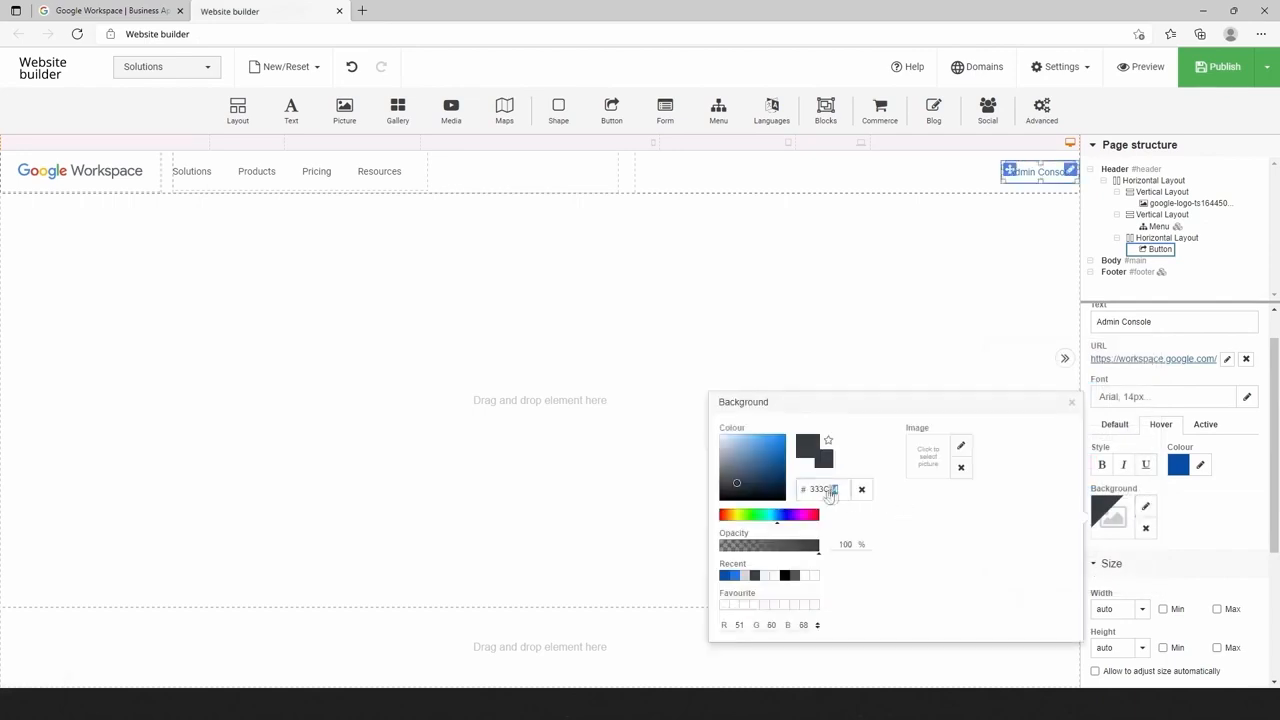
pyautogui.moveTo(830, 492); pyautogui.dragTo(805, 494)
pyautogui.hotkey('ctrl', 'v')
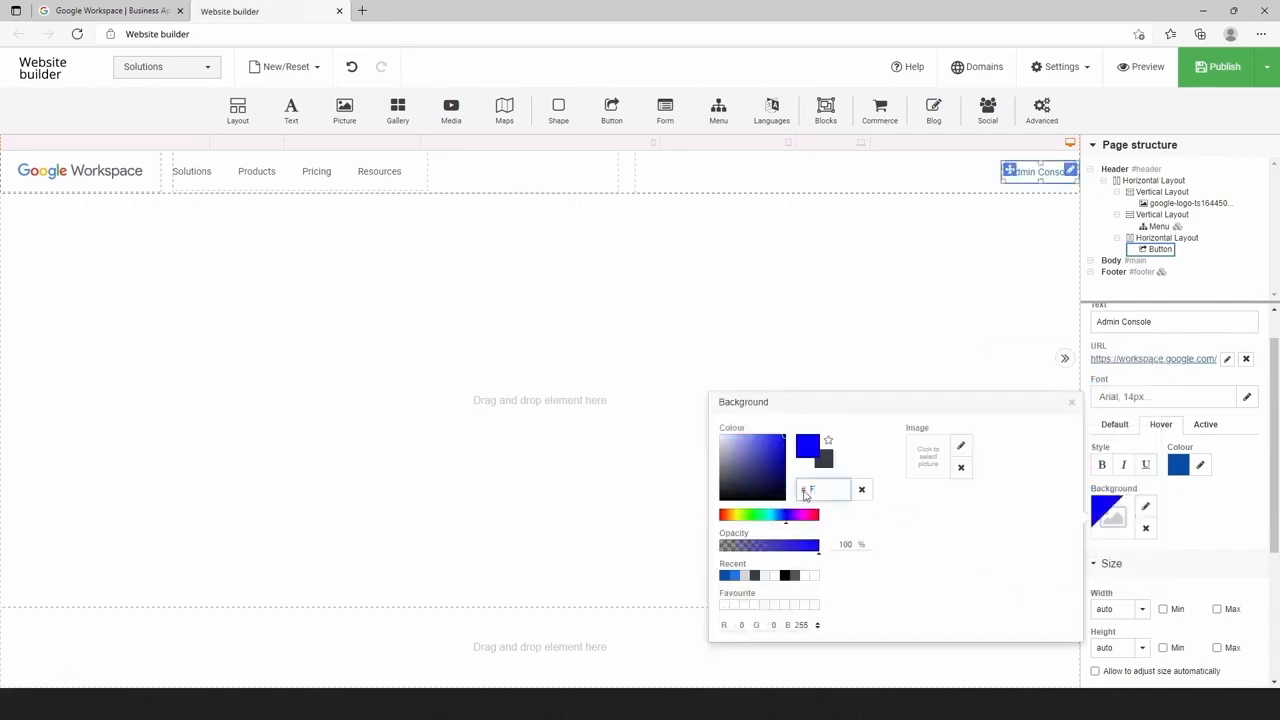
pyautogui.write('FFFFF')
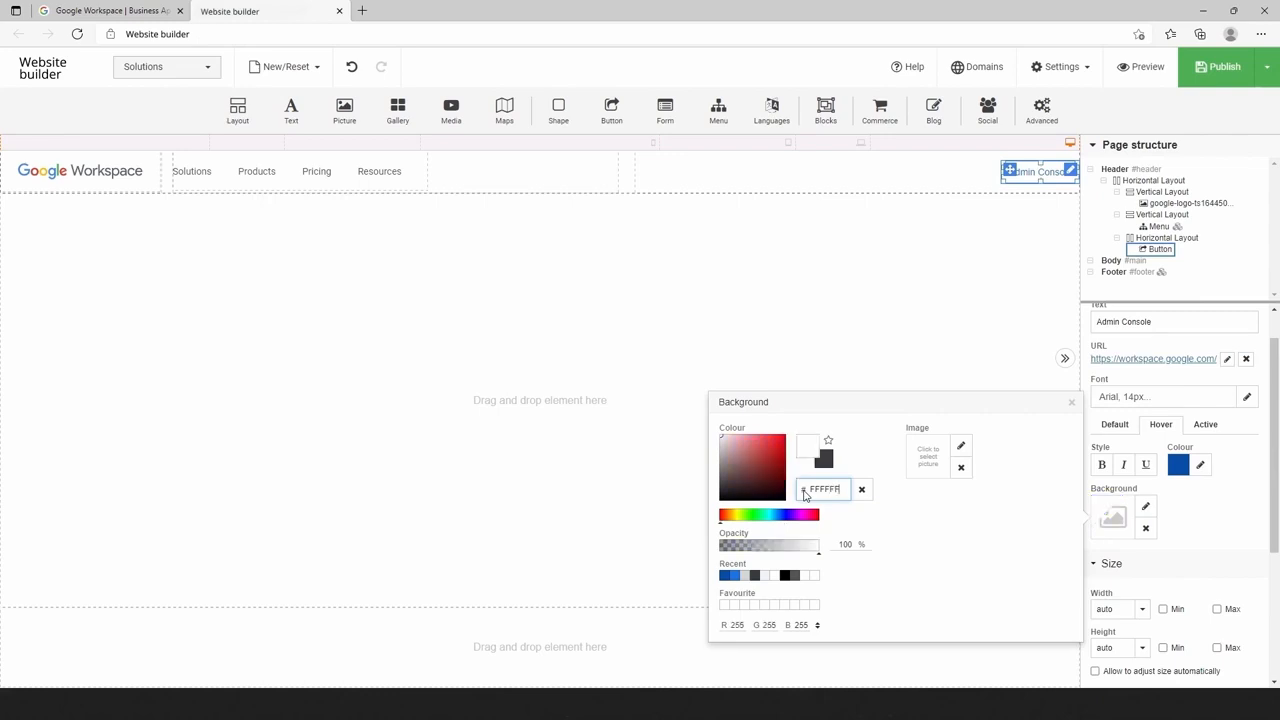
pyautogui.click(975, 515)
pyautogui.click(1072, 405)
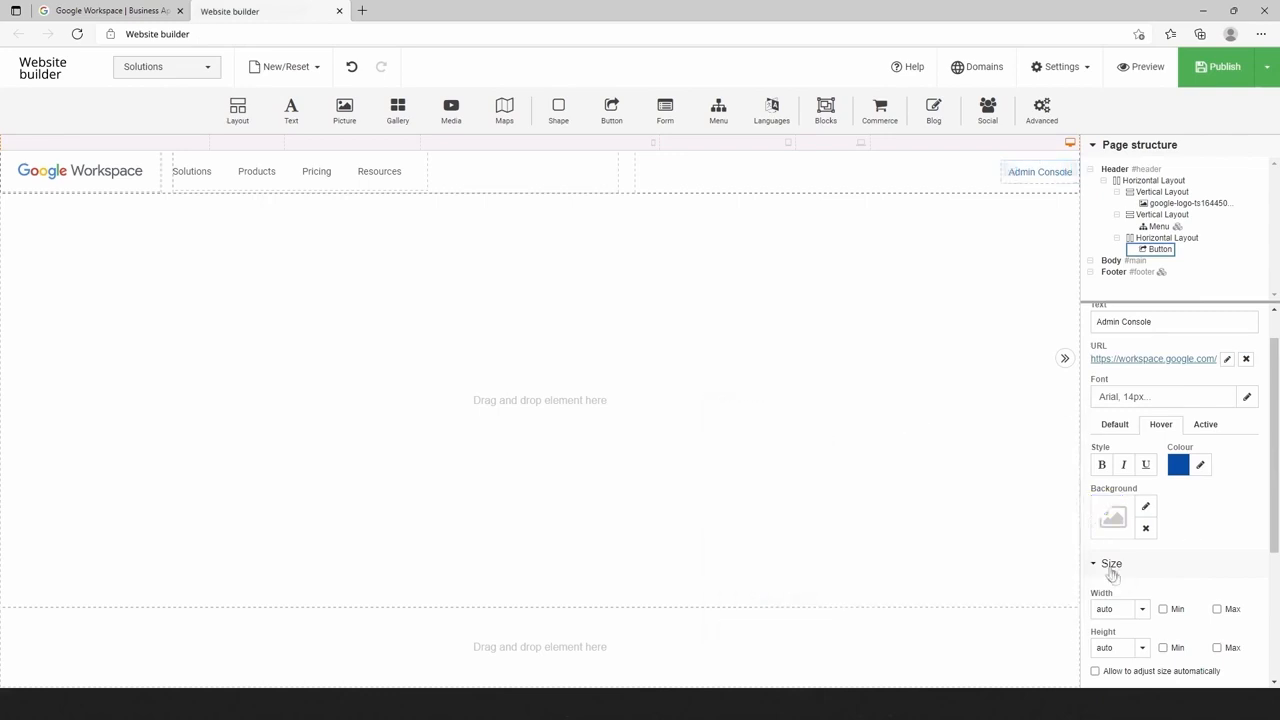
# Give the Admin Console button a fixed height of 44 px.
pyautogui.scroll(-1, 1108, 568)
pyautogui.click(1141, 546)
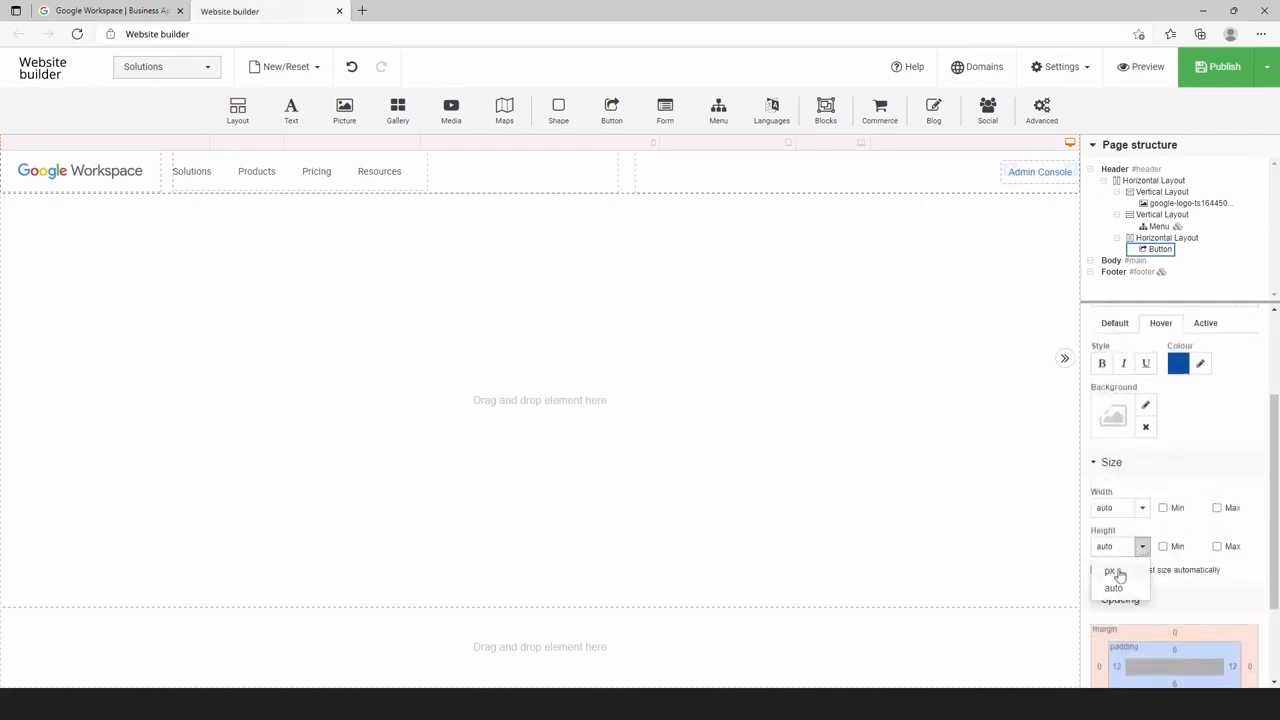
pyautogui.click(1114, 571)
pyautogui.write('44')
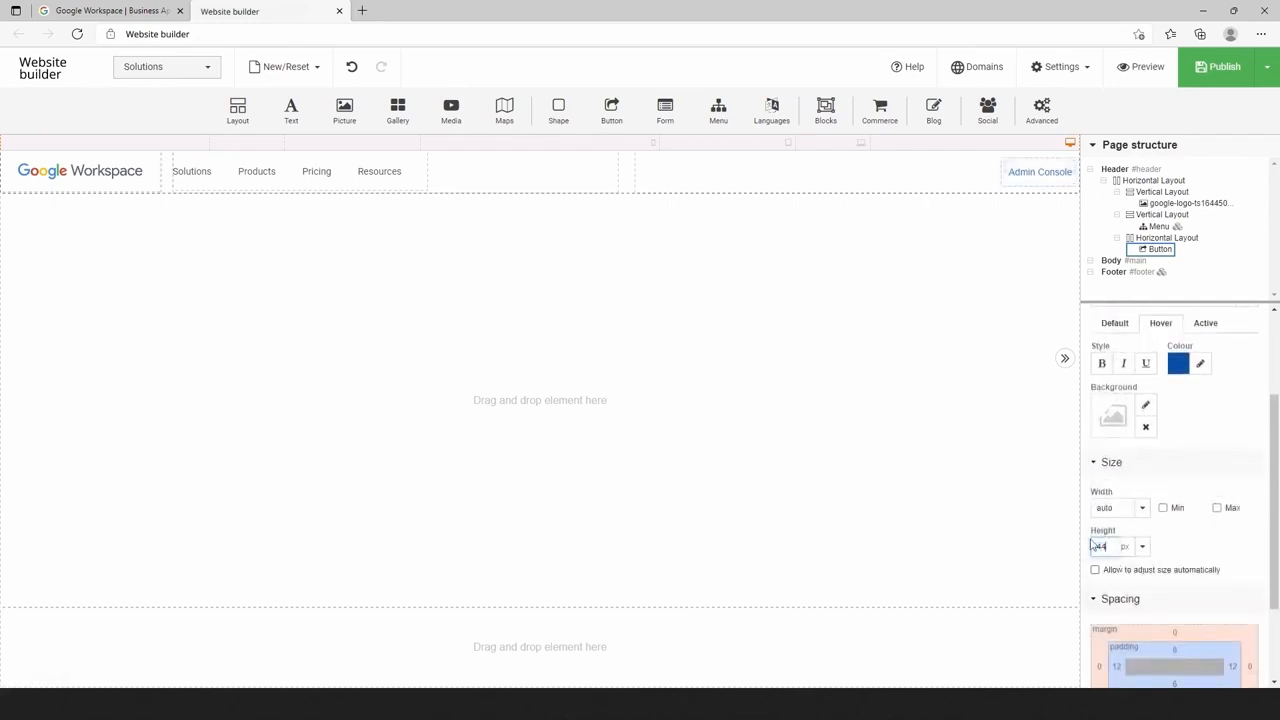
# Set the Admin Console button's left and right padding to 30.
pyautogui.scroll(-1, 1169, 611)
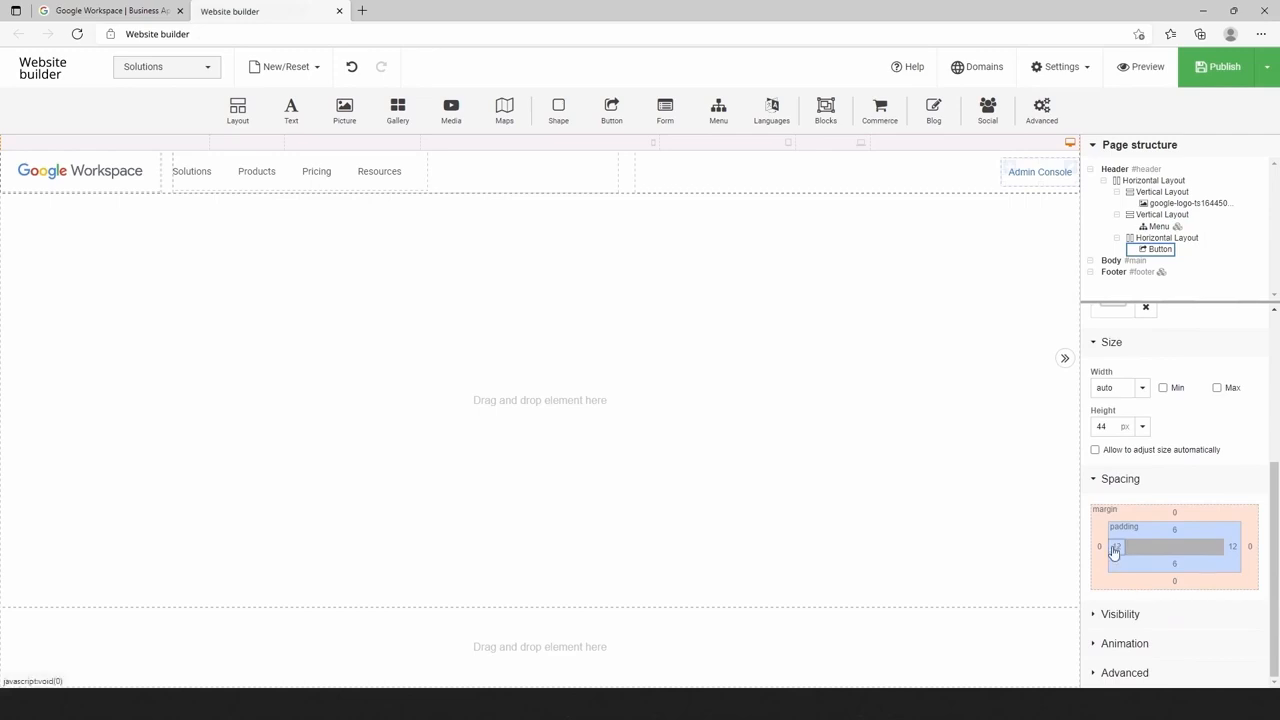
pyautogui.click(1116, 546)
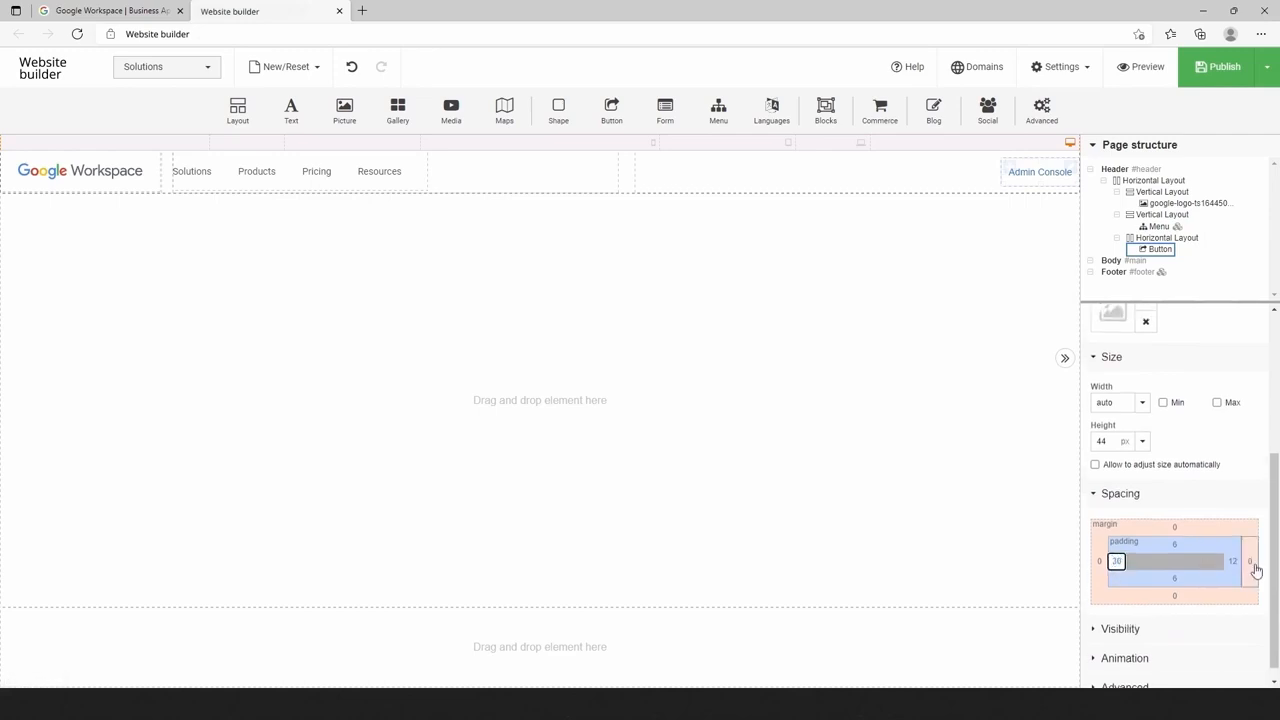
pyautogui.click(1232, 561)
pyautogui.write('30')
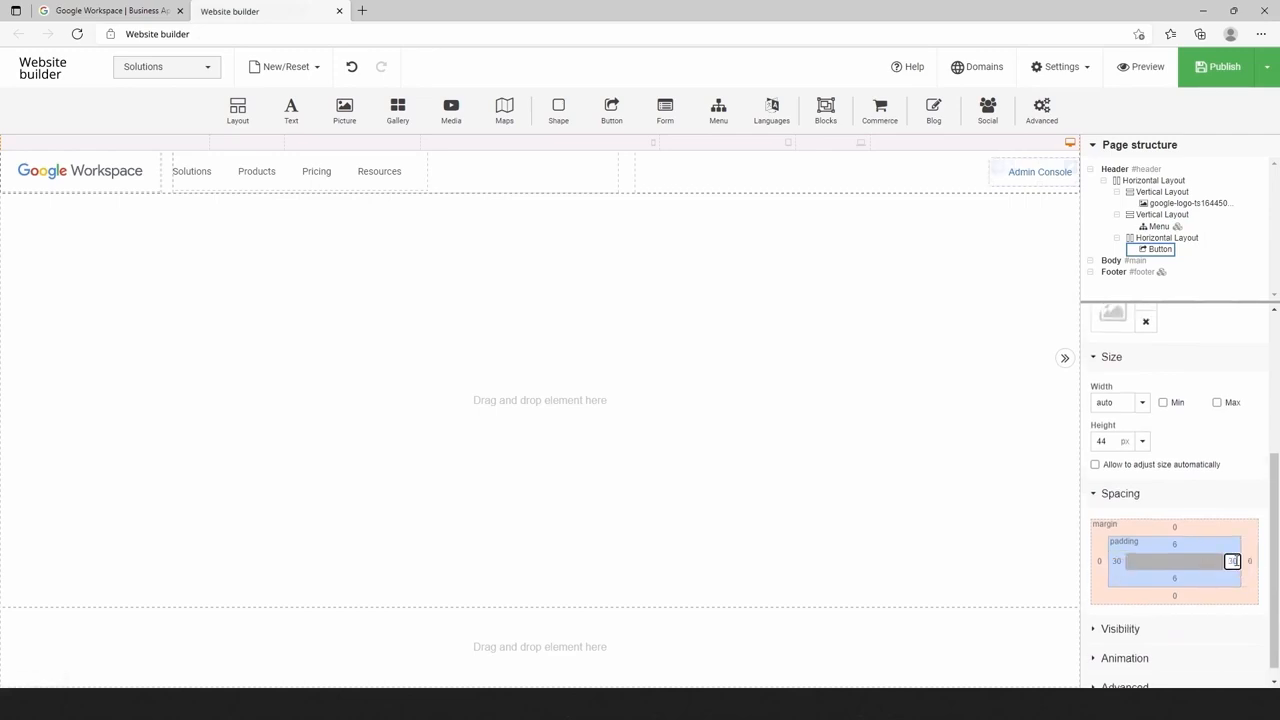
pyautogui.click(1246, 460)
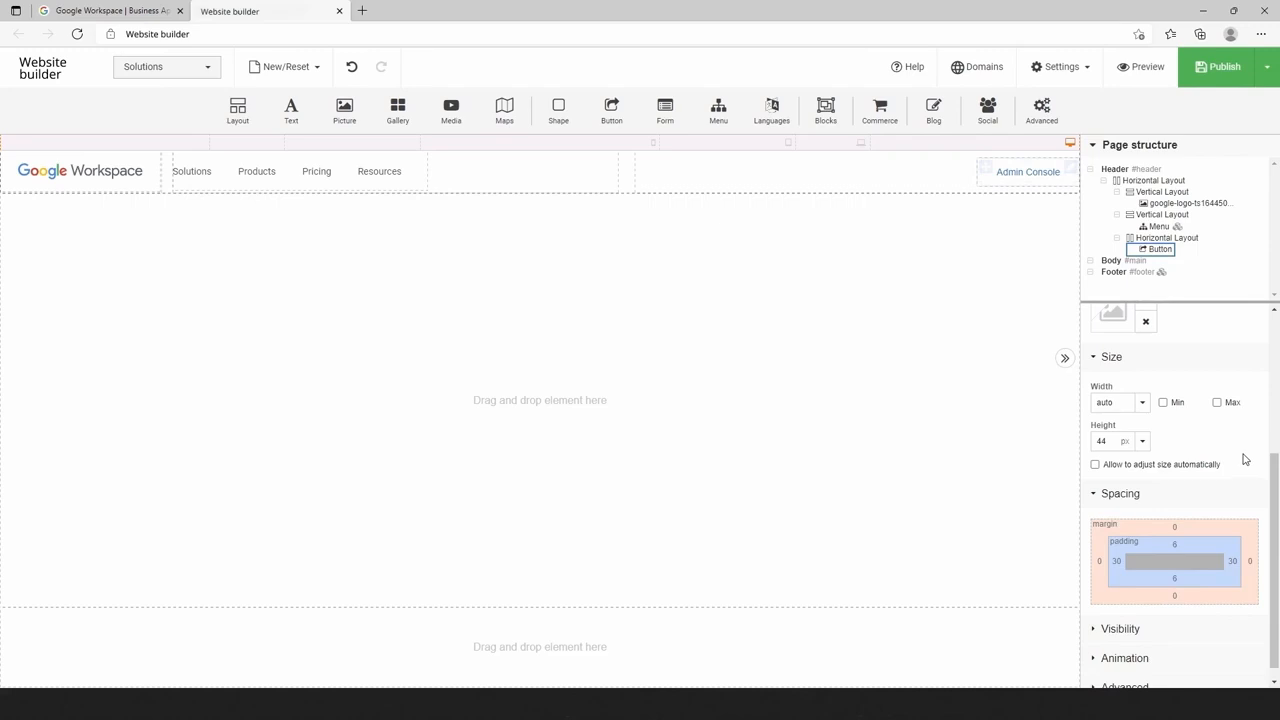
# Duplicate the Admin Console button within the third header column.
pyautogui.scroll(3, 1245, 459)
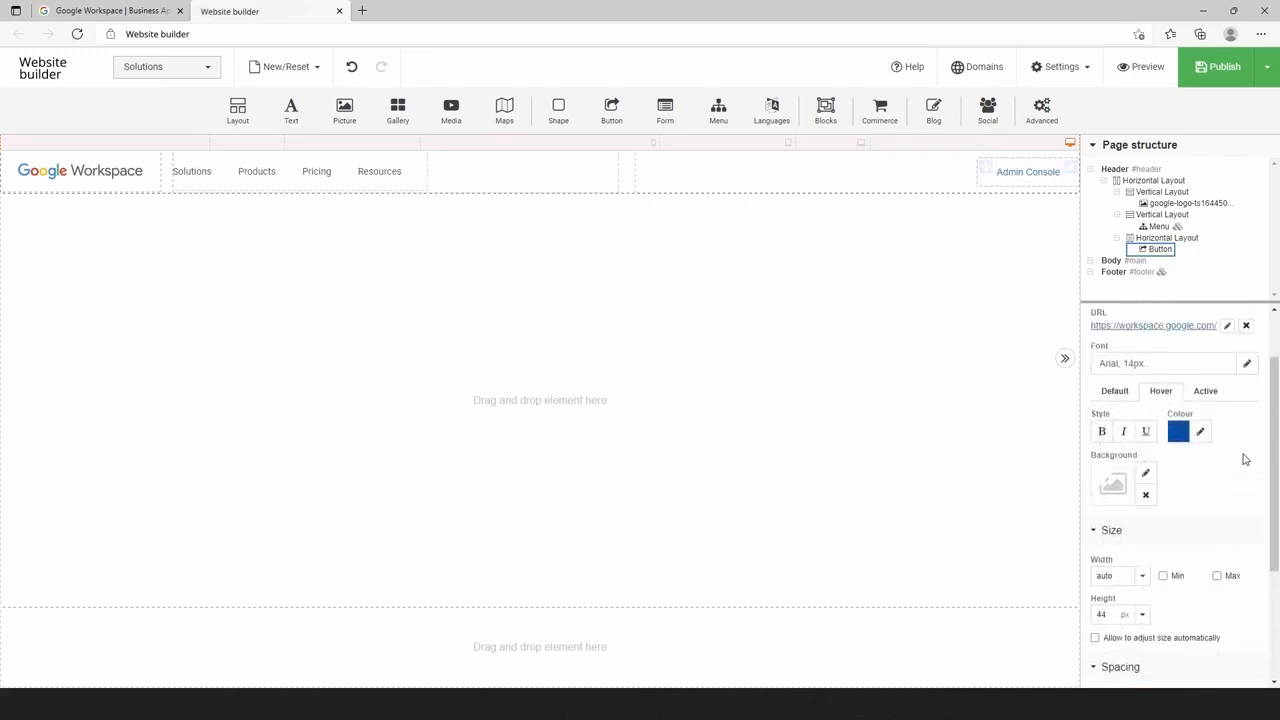
pyautogui.scroll(1, 1245, 459)
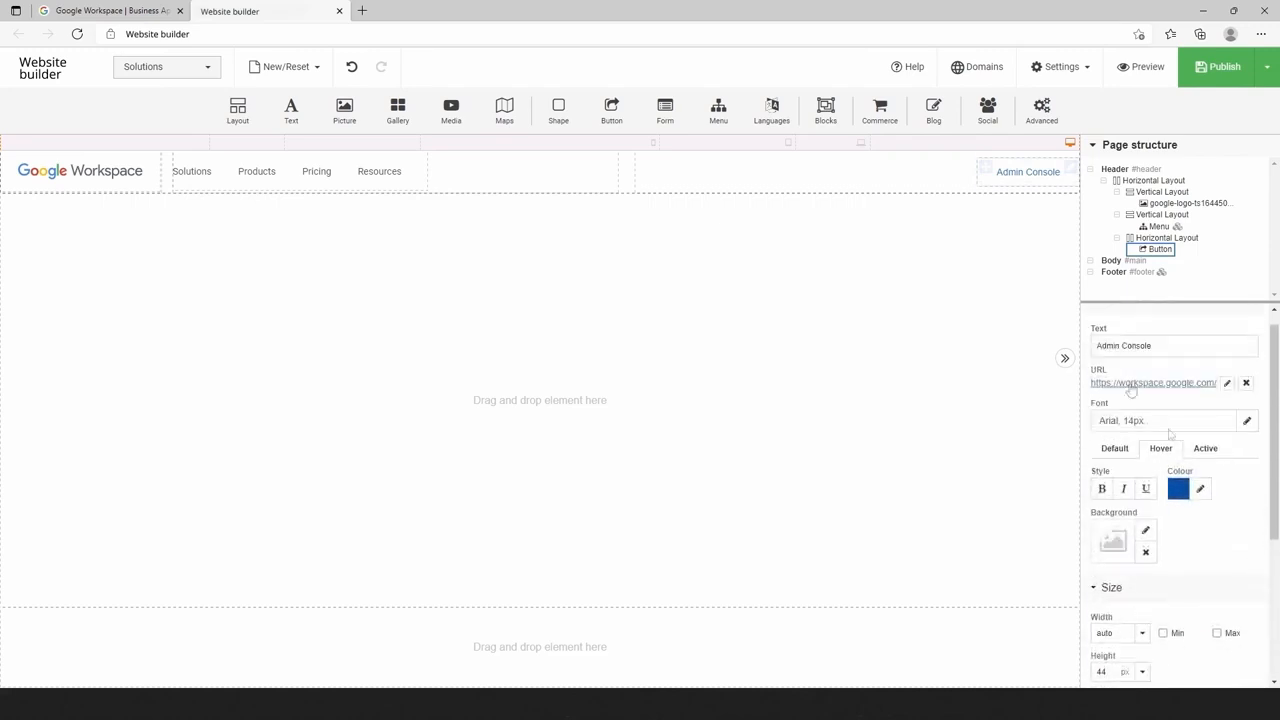
pyautogui.rightClick(1043, 179)
pyautogui.click(1078, 223)
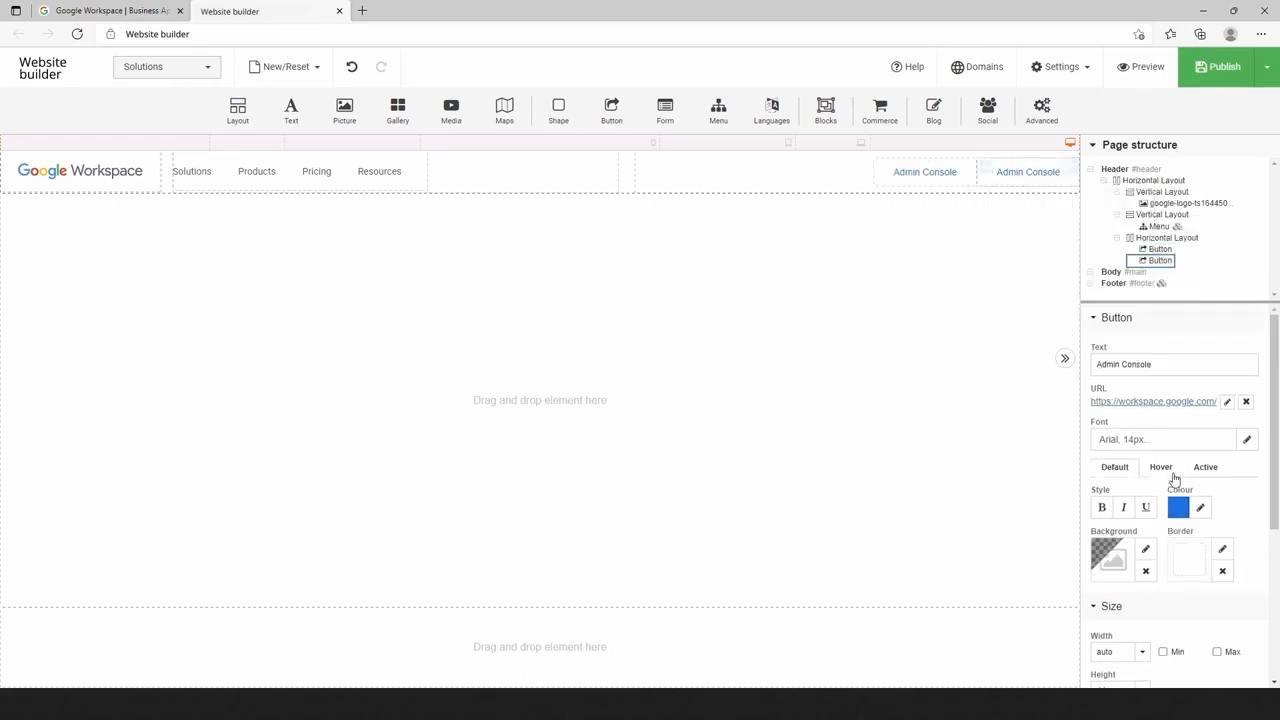
# Set the duplicated button's hover background colour to #F1F3F4.
pyautogui.click(1145, 549)
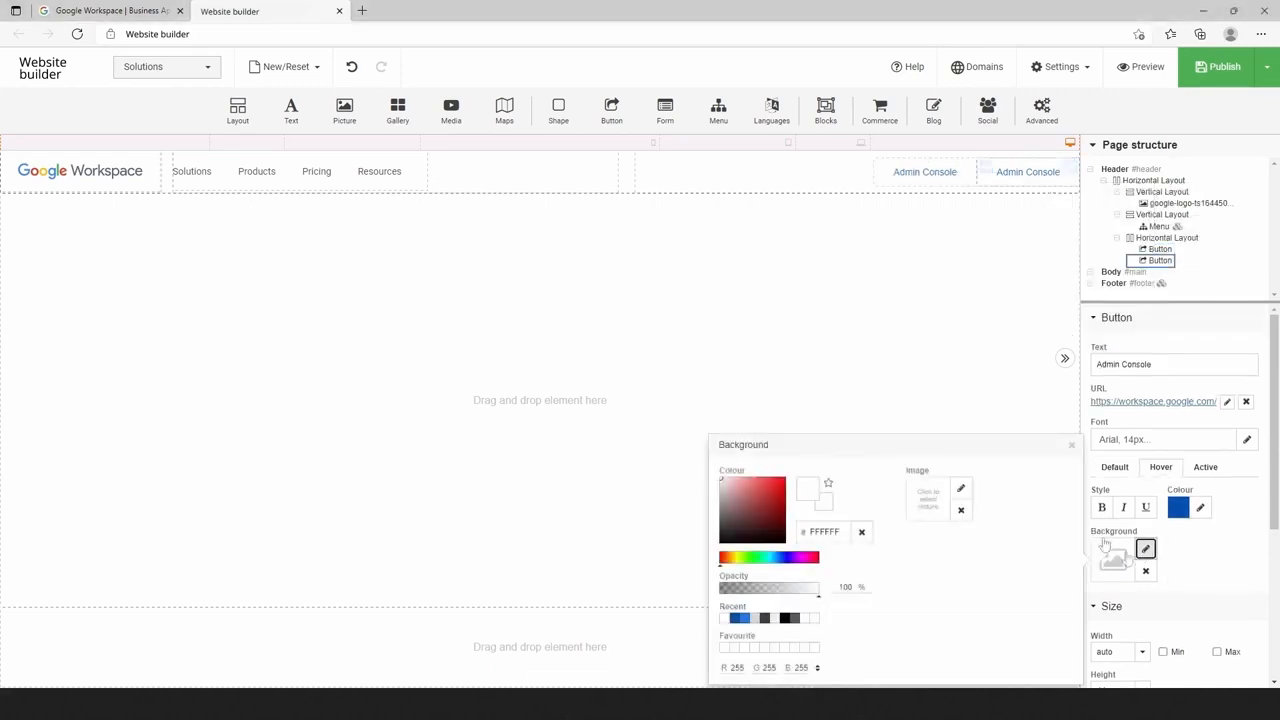
pyautogui.doubleClick(826, 531)
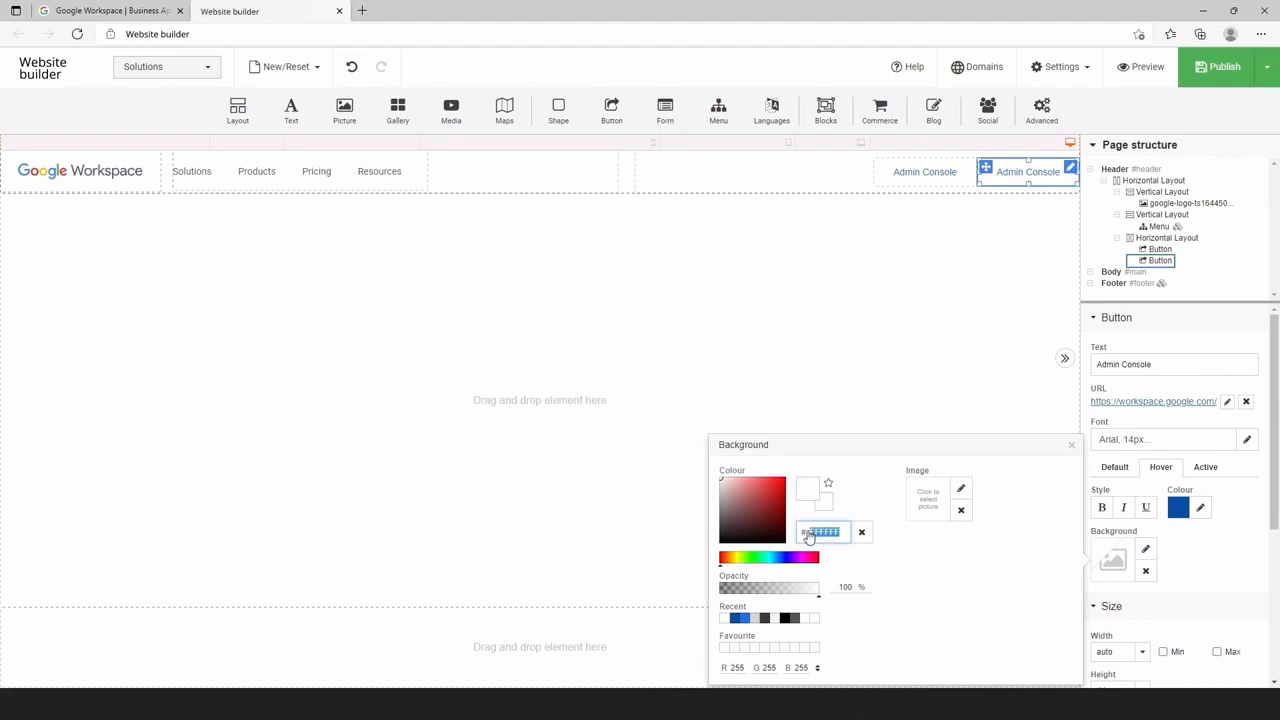
pyautogui.write('F1F3F4')
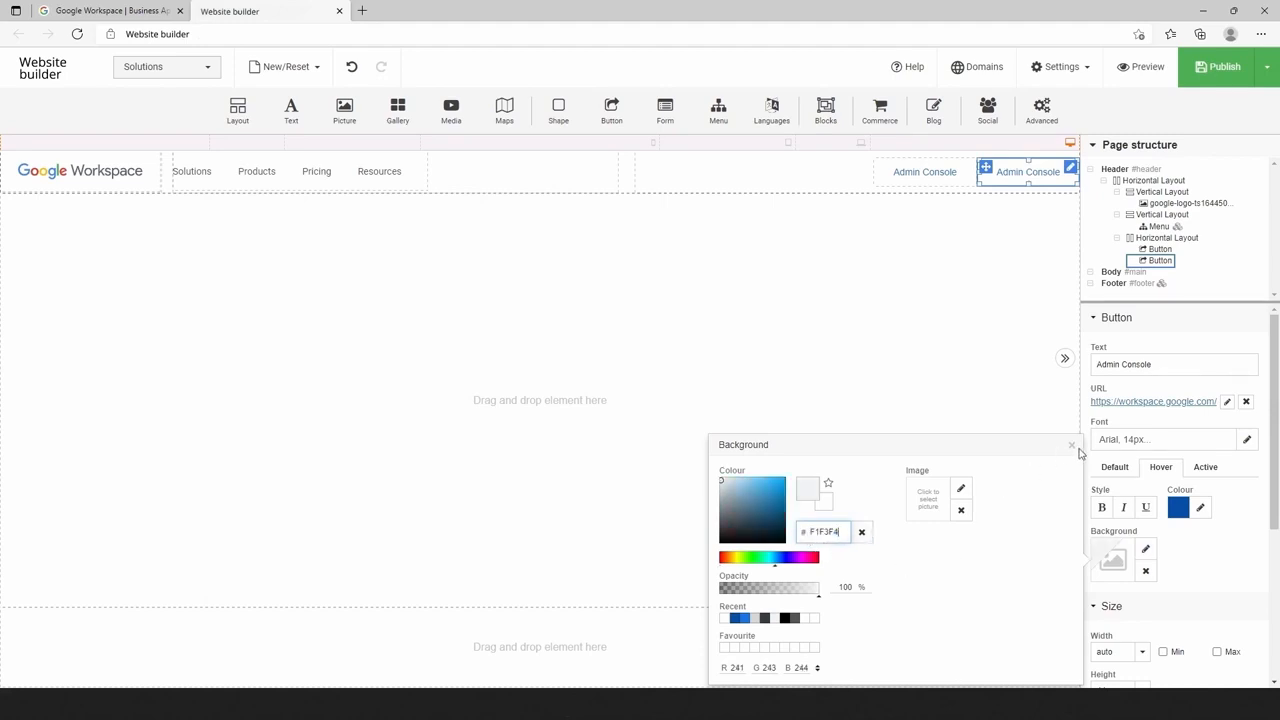
pyautogui.click(1072, 447)
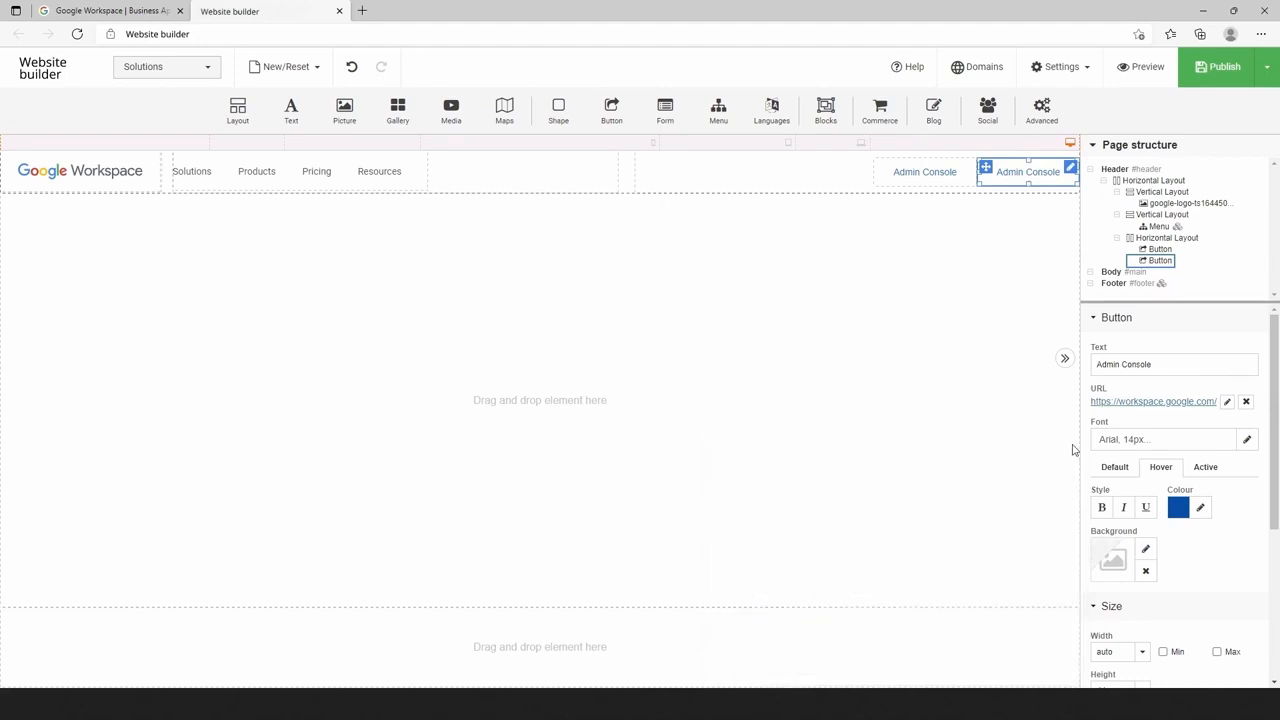
# Give the duplicated button a solid 1 px border in colour #D5D5D5 for its default state.
pyautogui.click(1114, 467)
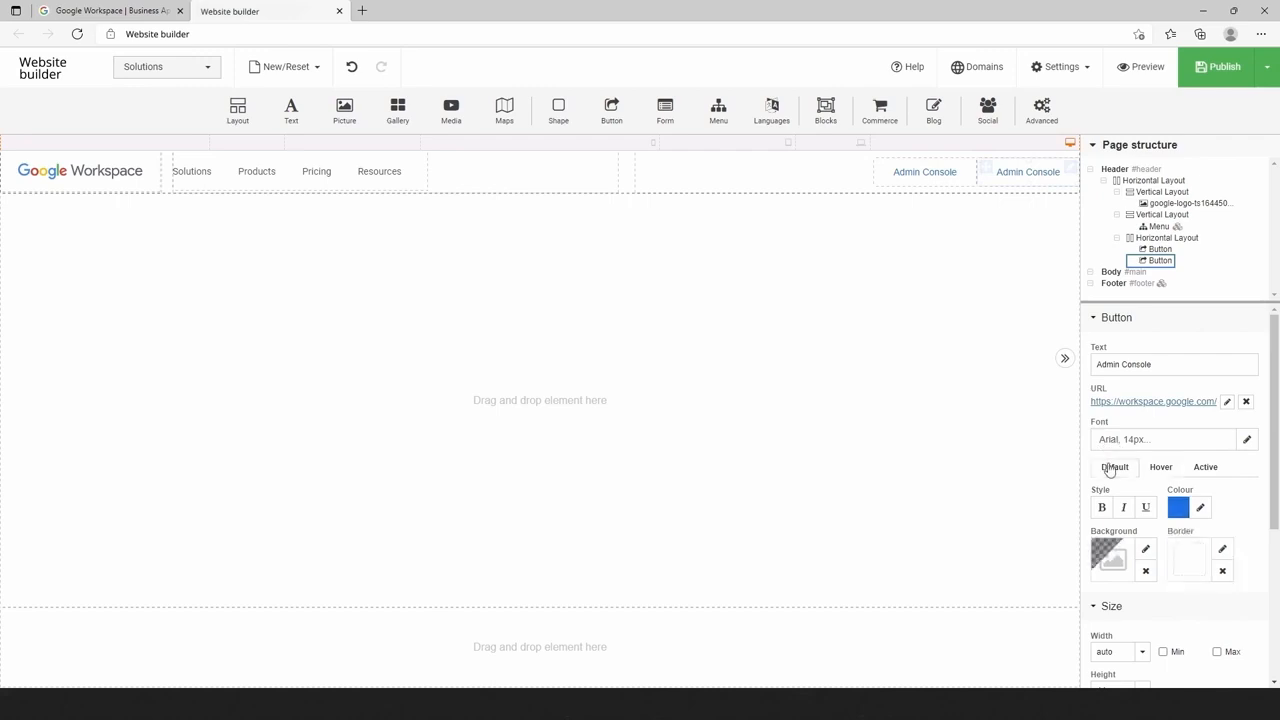
pyautogui.click(1224, 550)
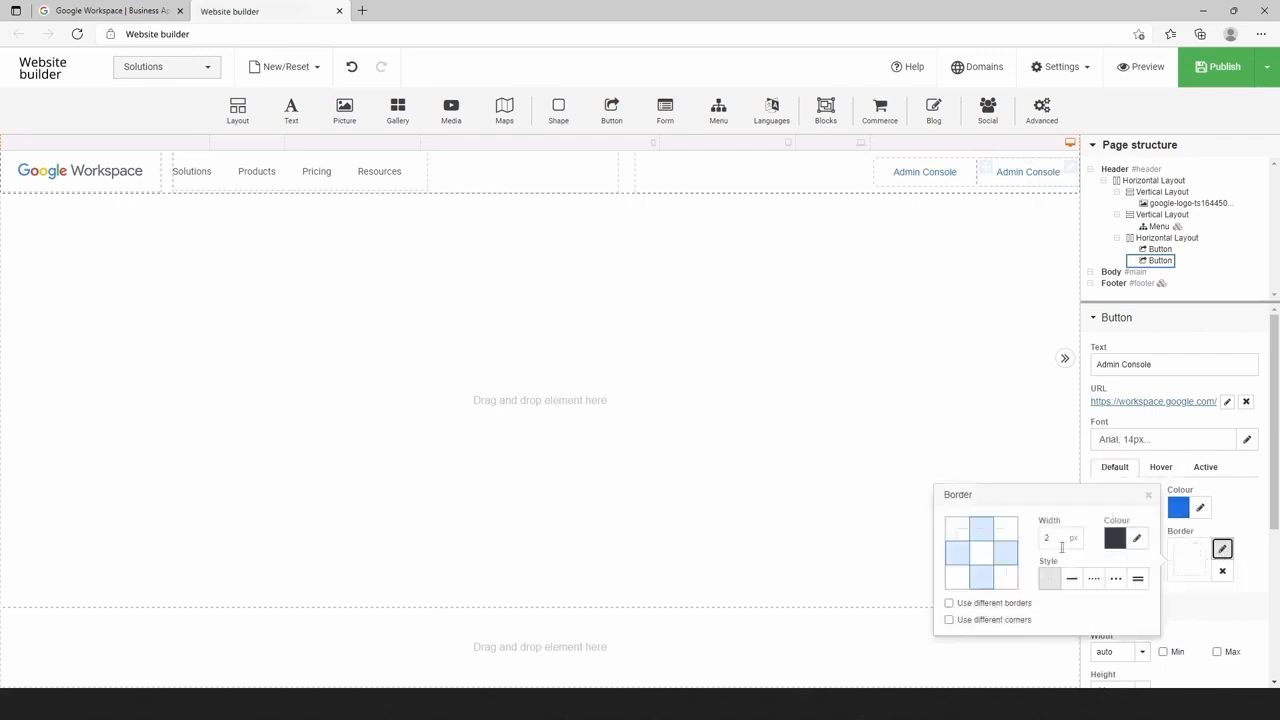
pyautogui.click(1072, 580)
pyautogui.moveTo(1053, 540); pyautogui.dragTo(1042, 539)
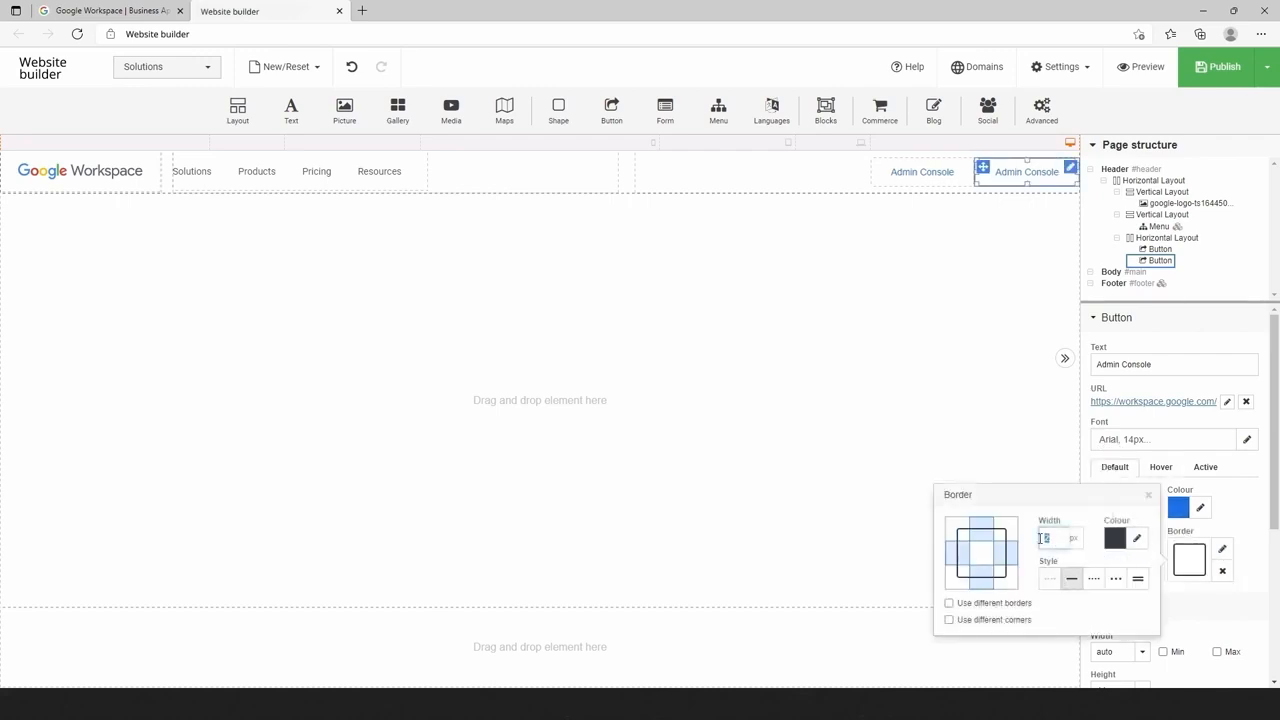
pyautogui.click(1136, 538)
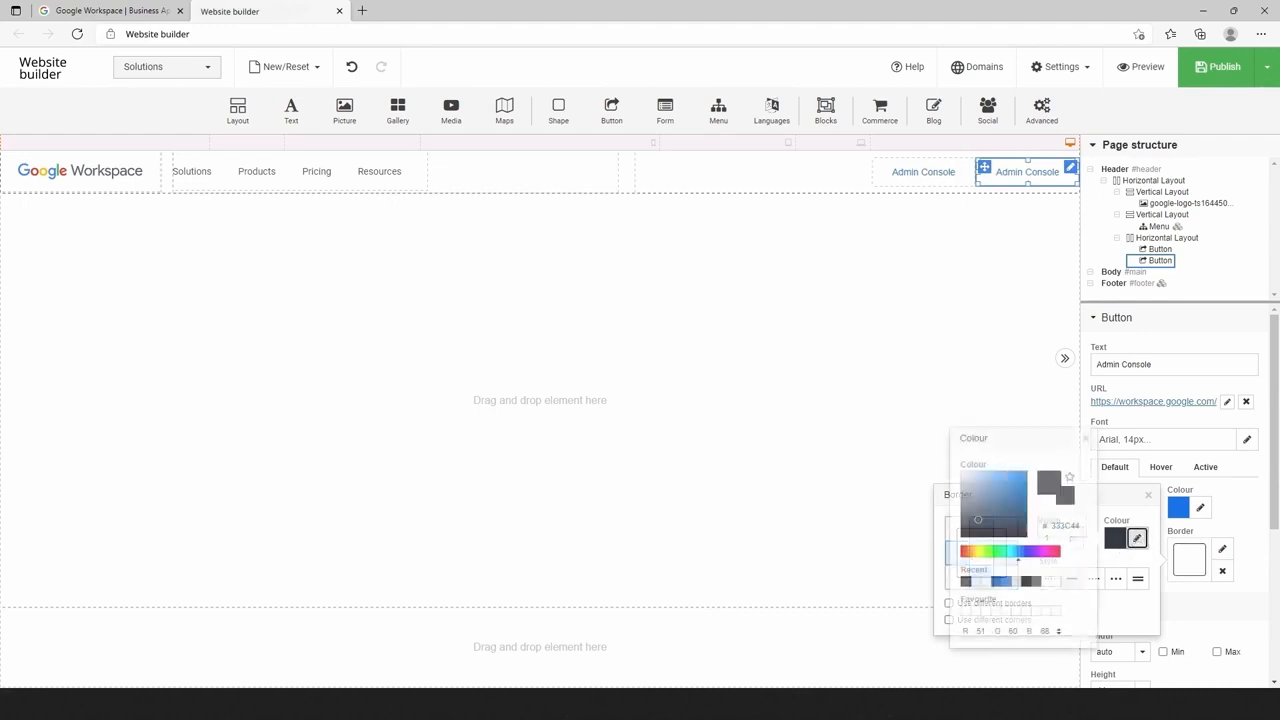
pyautogui.write('D5D5D5')
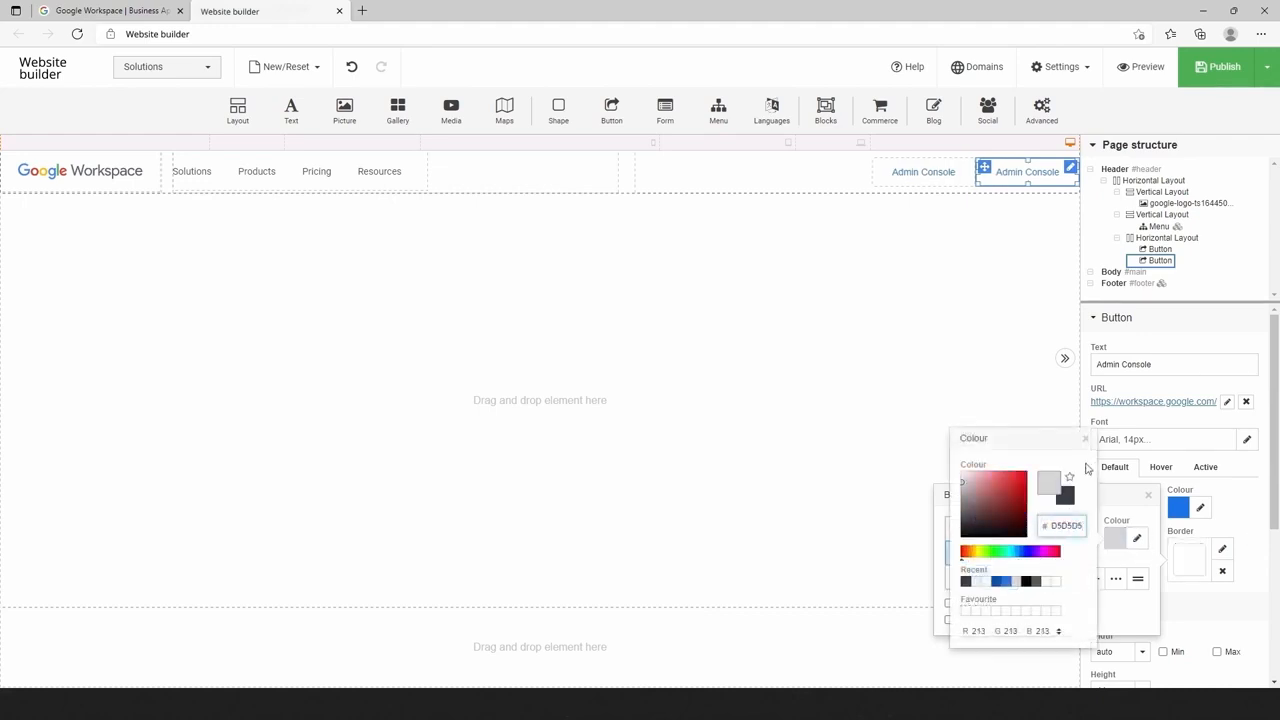
pyautogui.click(1086, 441)
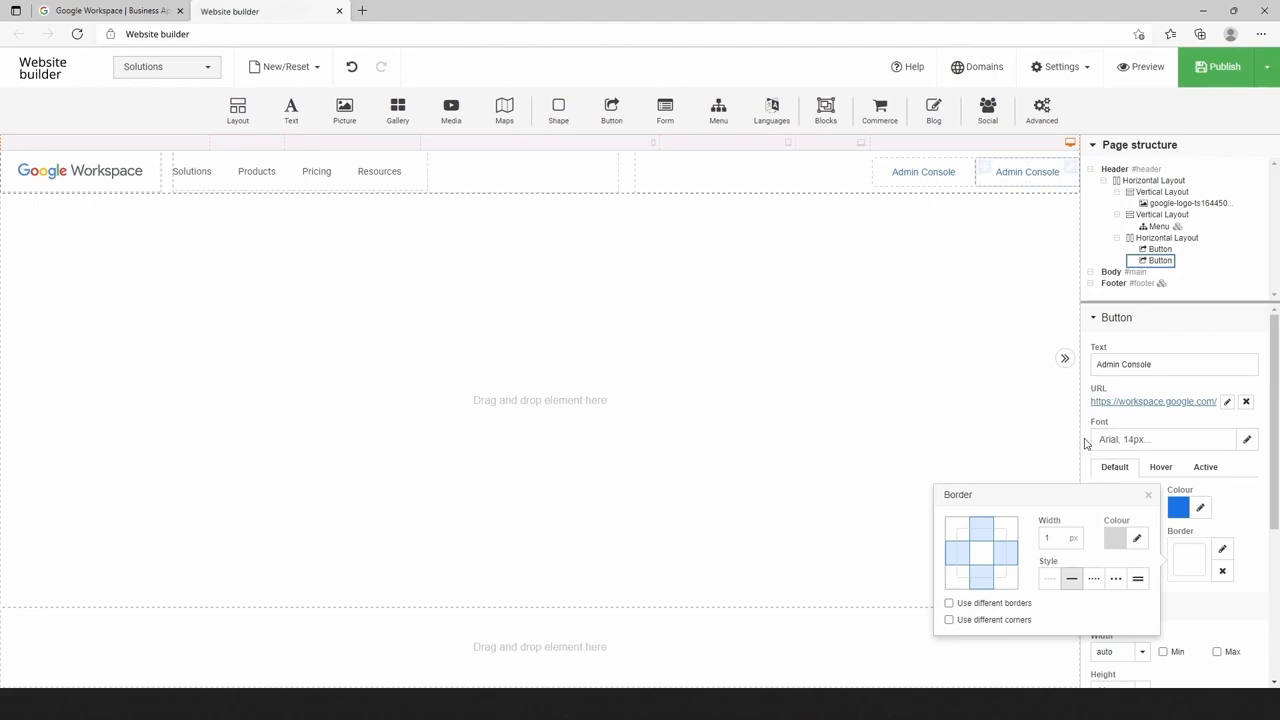
pyautogui.click(1008, 583)
pyautogui.click(1148, 494)
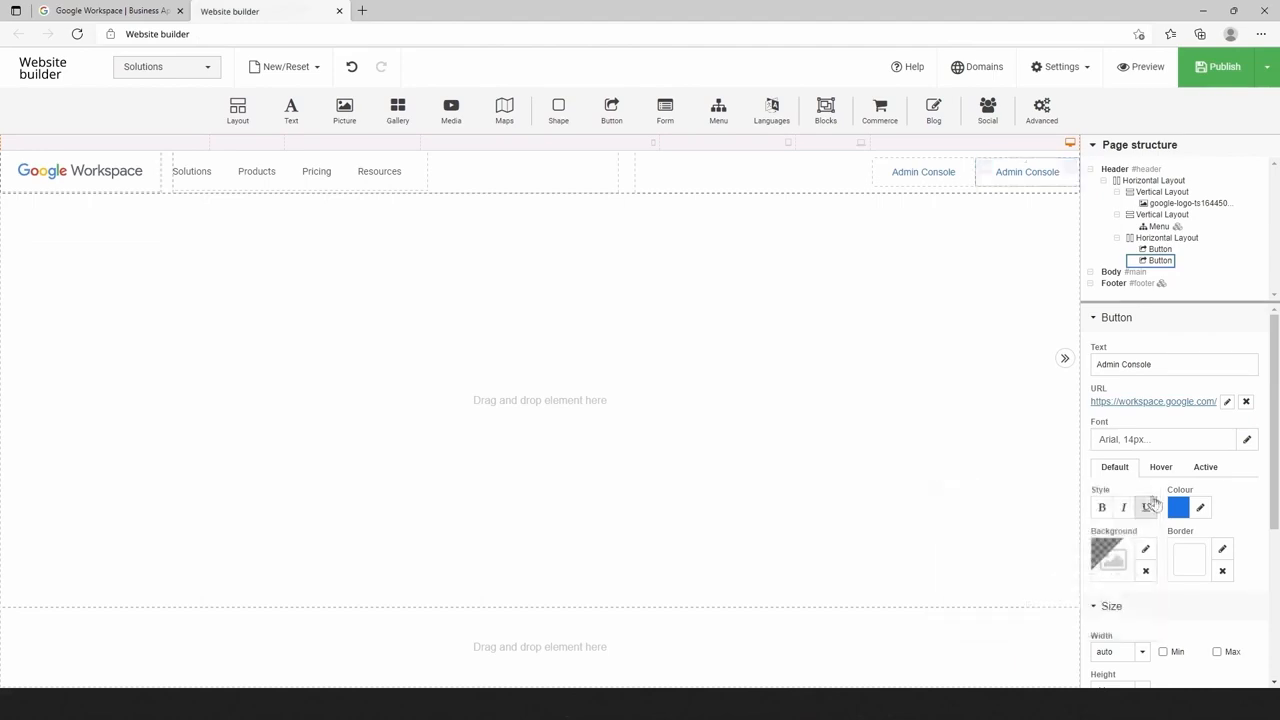
# Set the duplicated button's left margin to 16.
pyautogui.scroll(-1, 1232, 517)
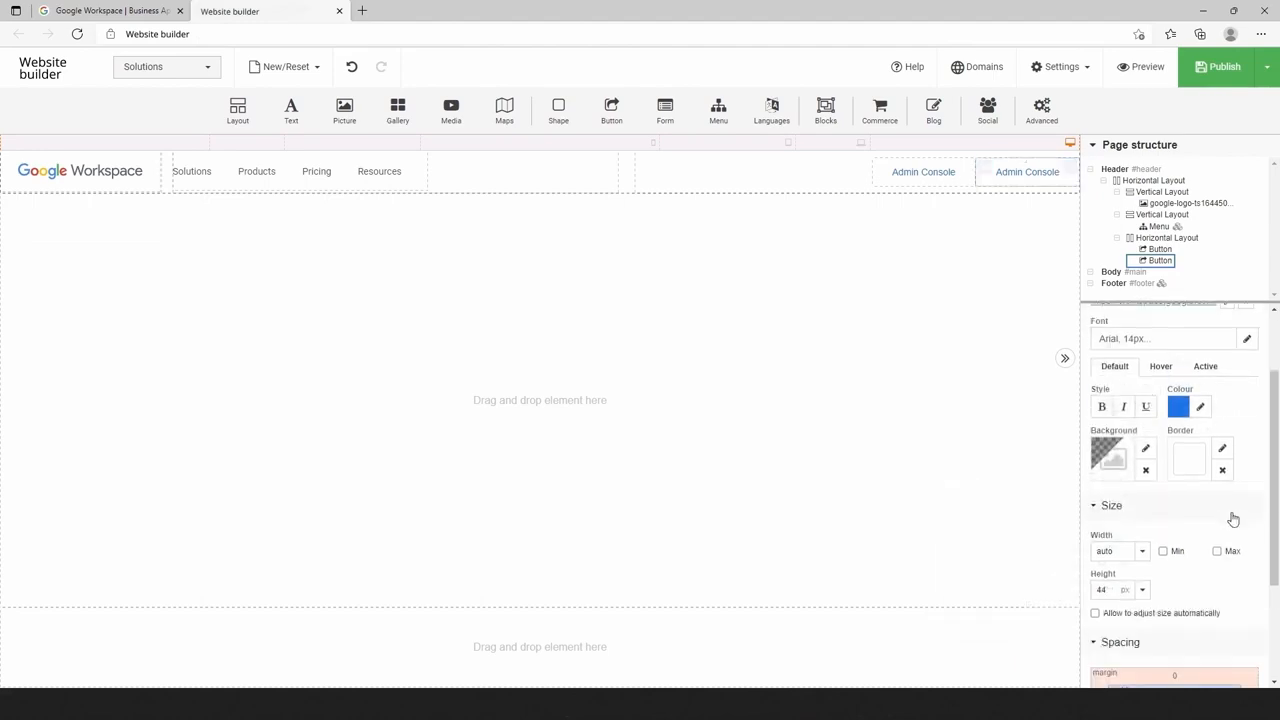
pyautogui.scroll(-1, 1232, 517)
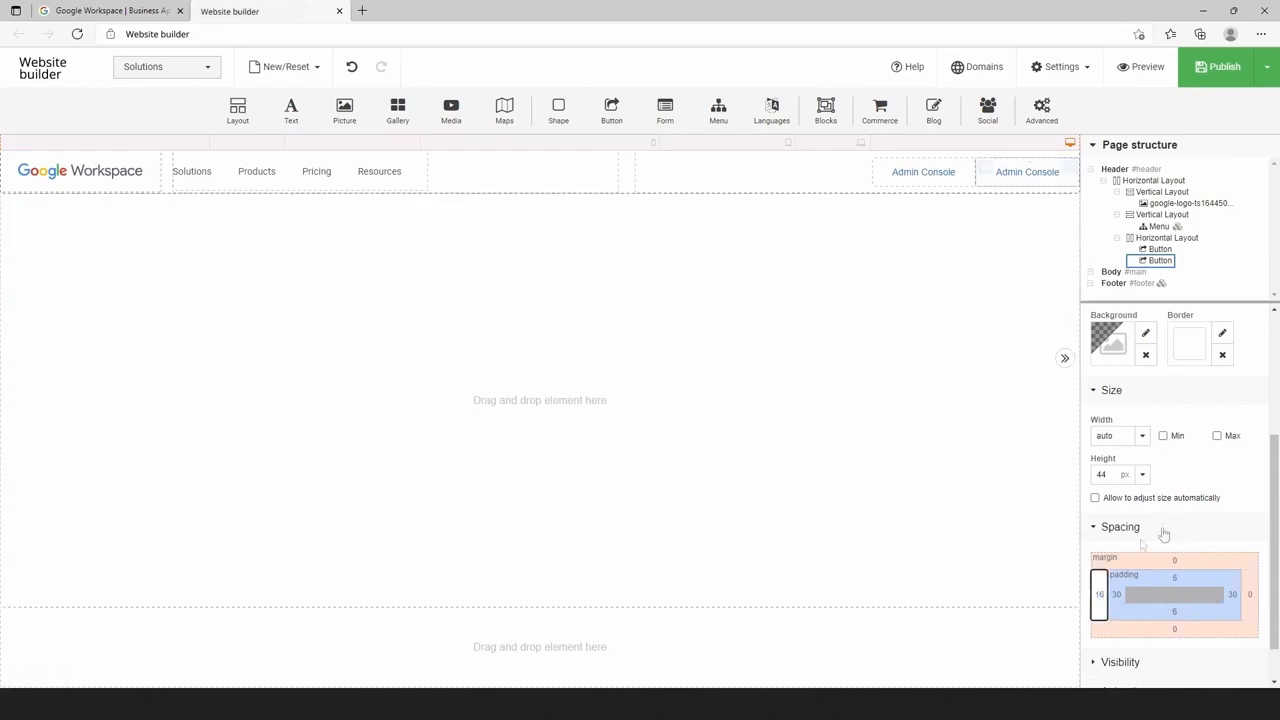
pyautogui.click(1196, 527)
# Change the duplicated button's text to "Contact Sales".
pyautogui.click(1033, 184)
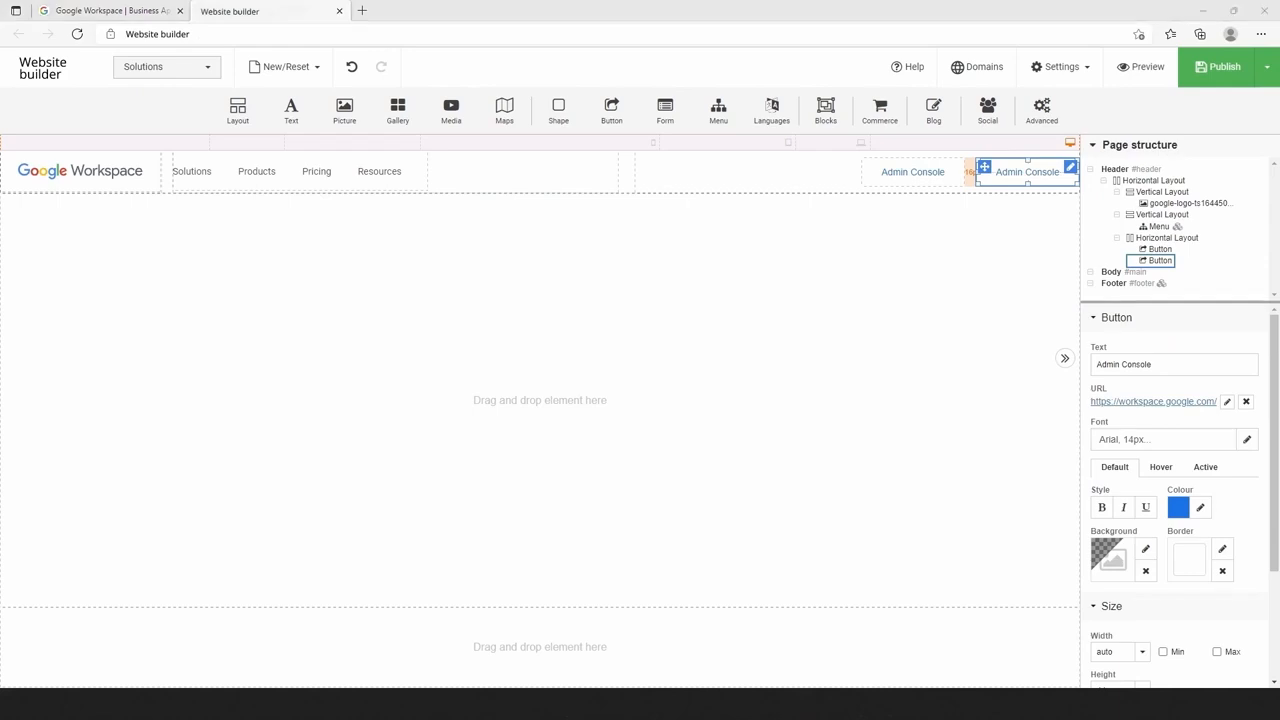
pyautogui.tripleClick(1166, 364)
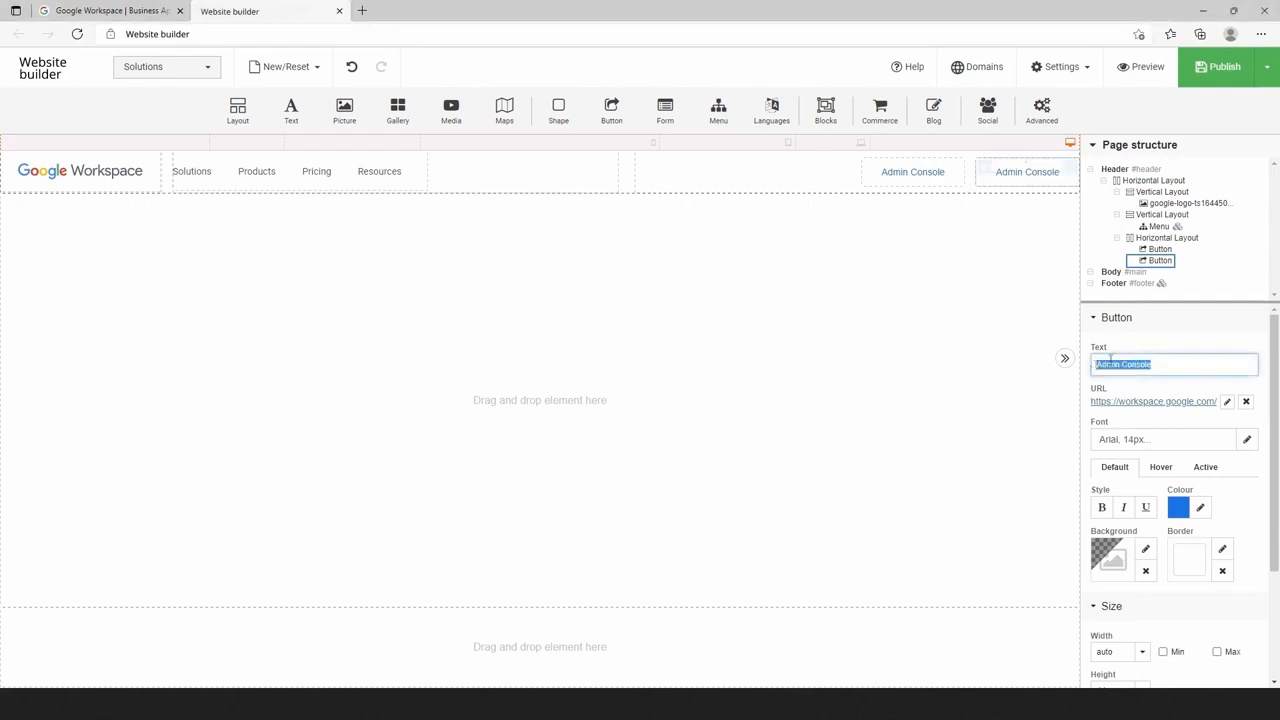
pyautogui.write('Contact Sales')
pyautogui.click(1025, 221)
# Duplicate the Contact Sales button within the third header column.
pyautogui.click(1028, 178)
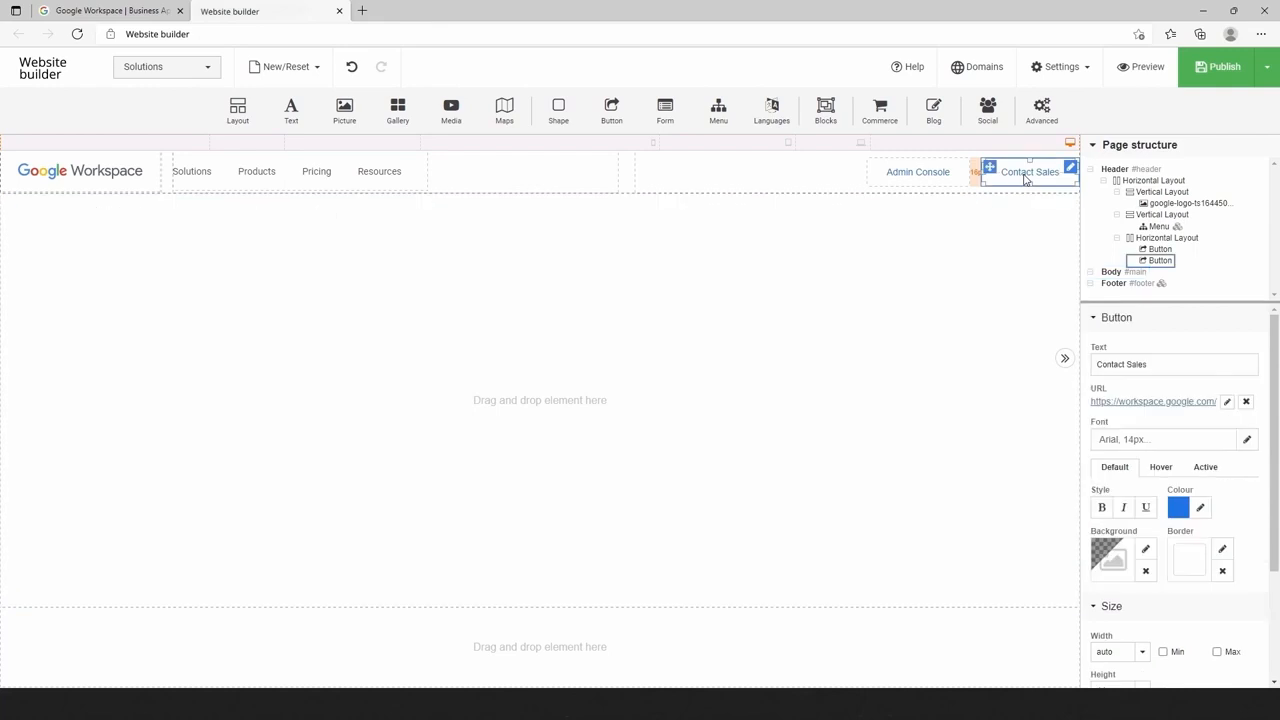
pyautogui.rightClick(1030, 182)
pyautogui.click(1075, 226)
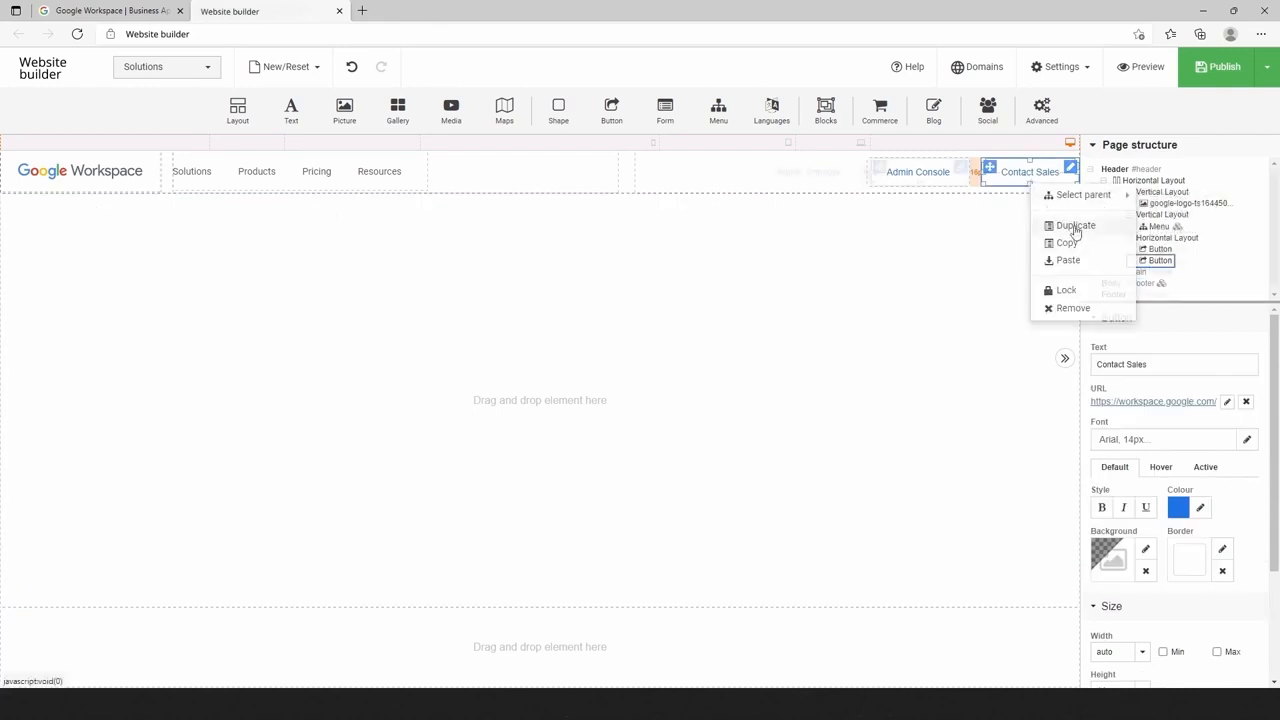
# Set the default text colour of the second Contact Sales button to white.
pyautogui.click(1047, 177)
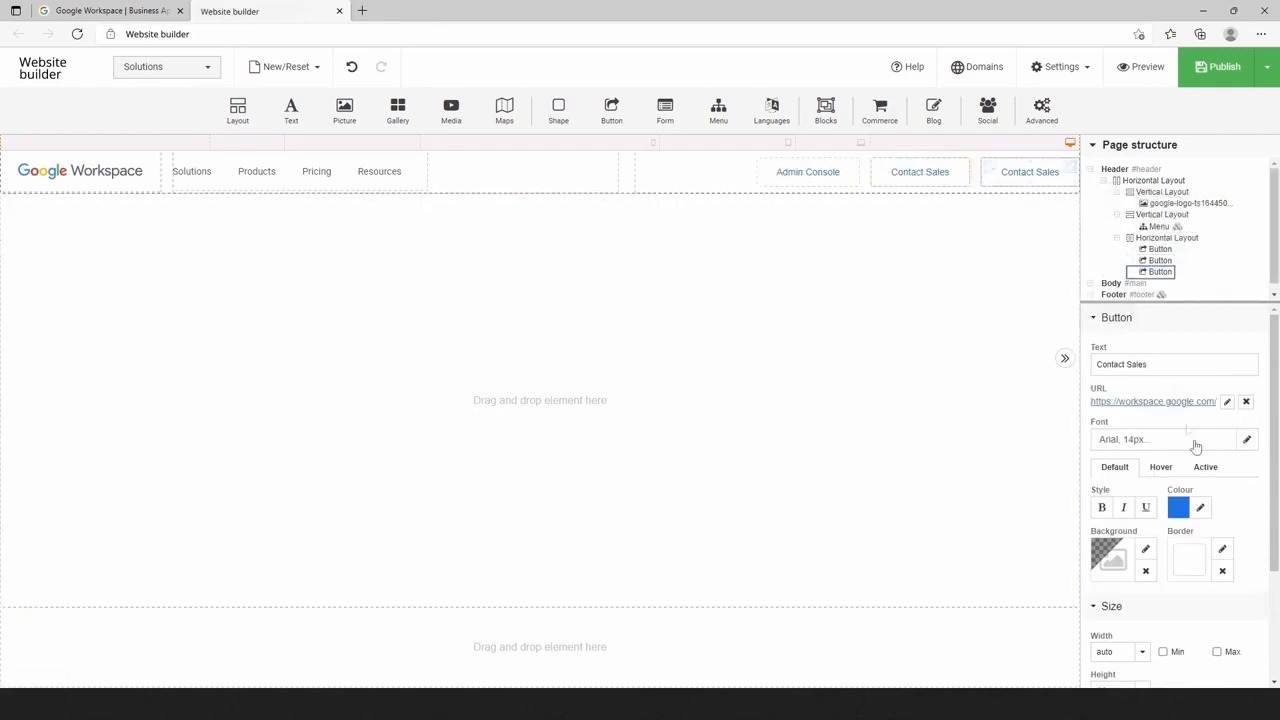
pyautogui.click(1200, 507)
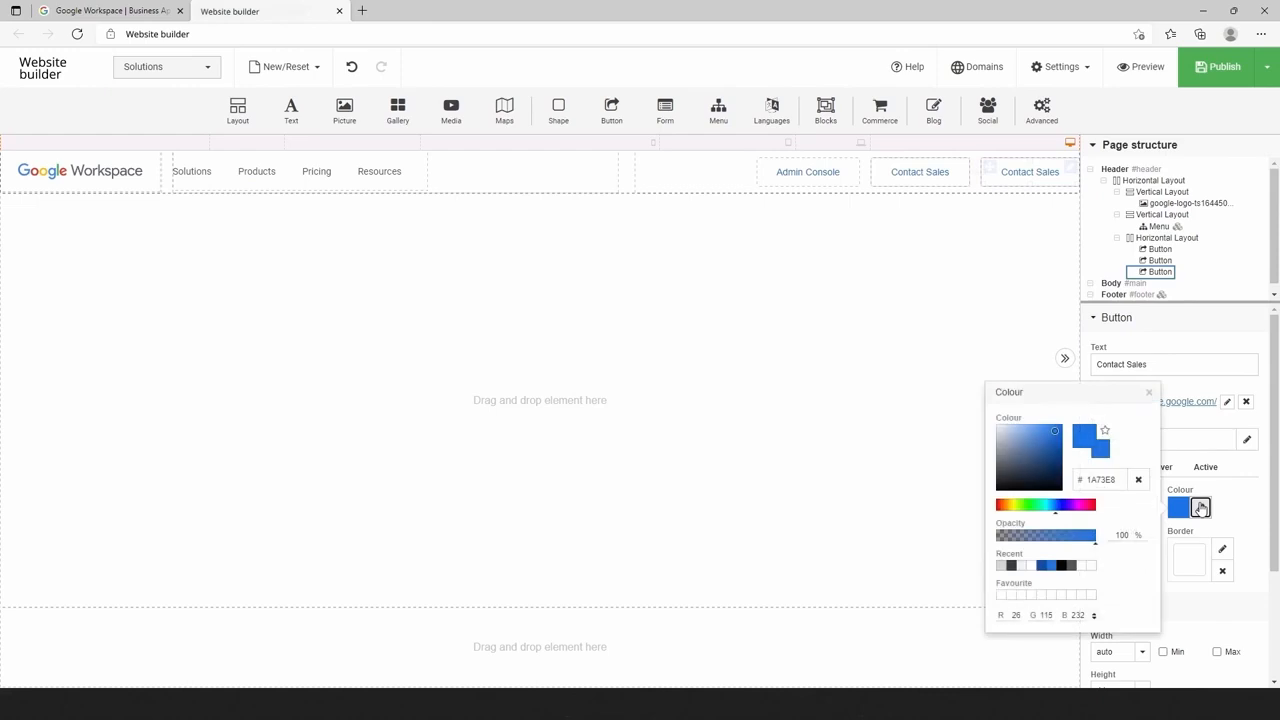
pyautogui.click(1018, 566)
pyautogui.click(1233, 512)
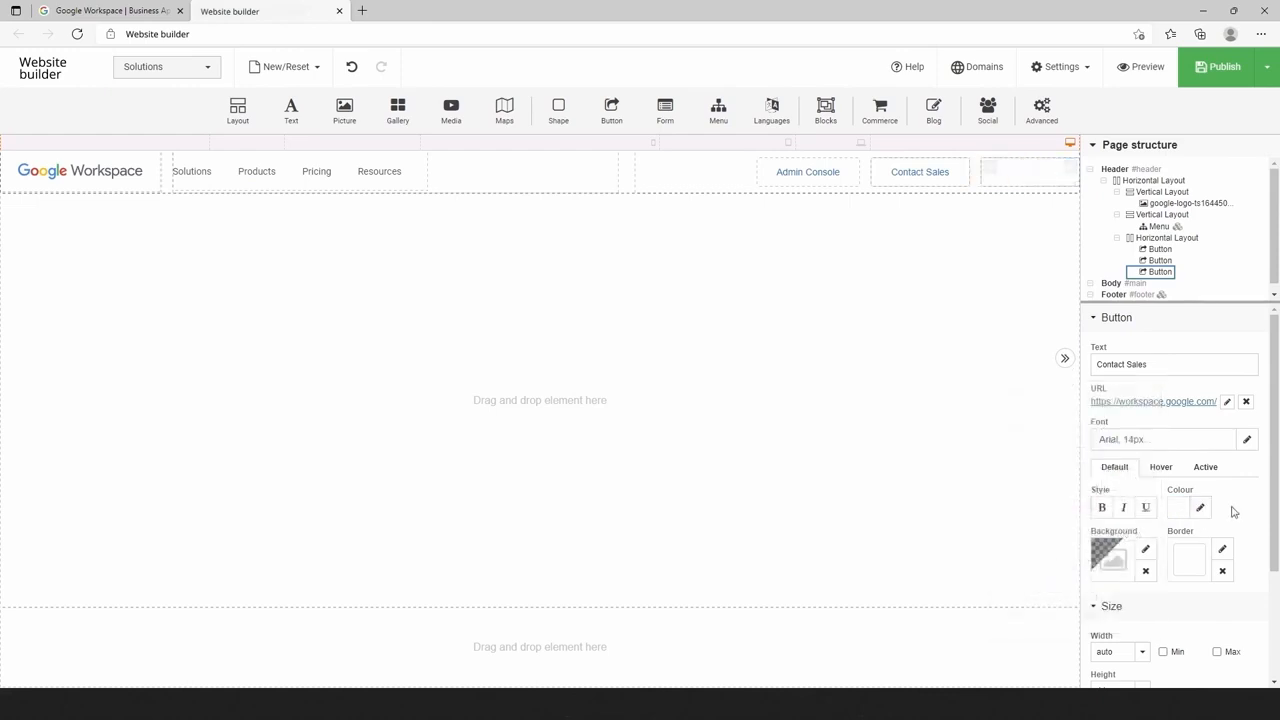
# Set the last button's default background colour to #1A73E8 and change its text to "Get Started".
pyautogui.click(1145, 549)
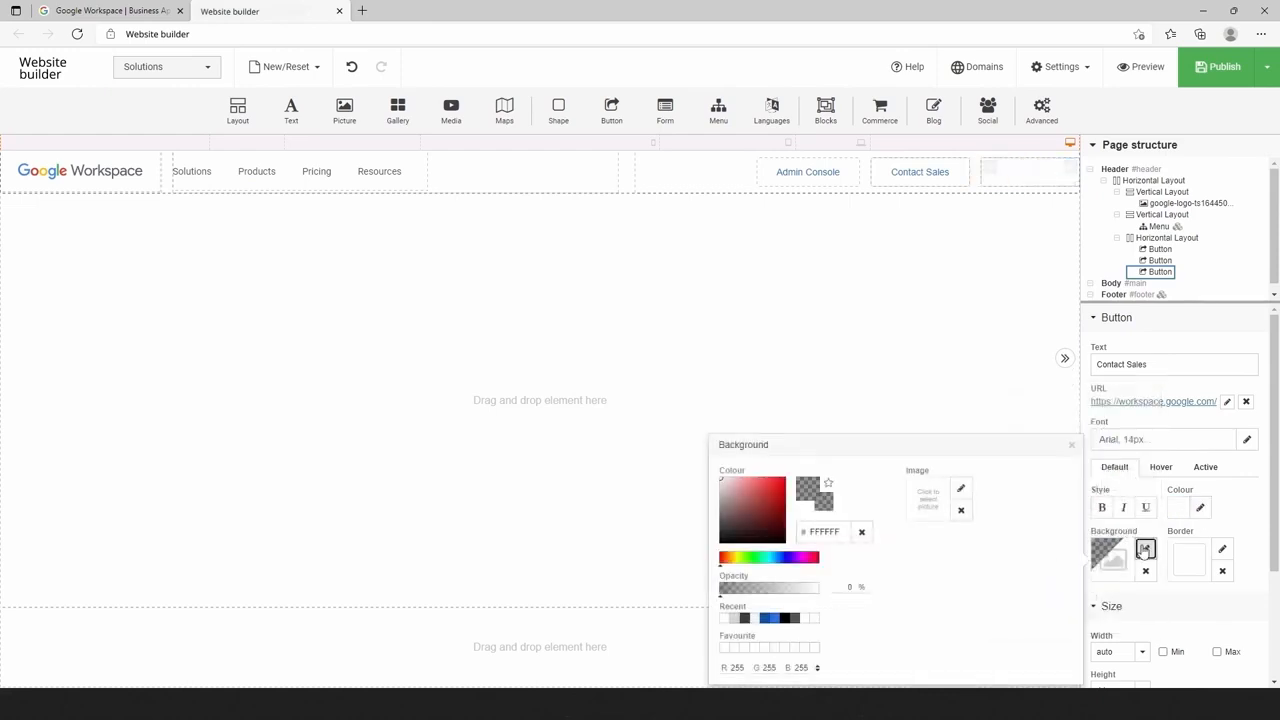
pyautogui.click(778, 618)
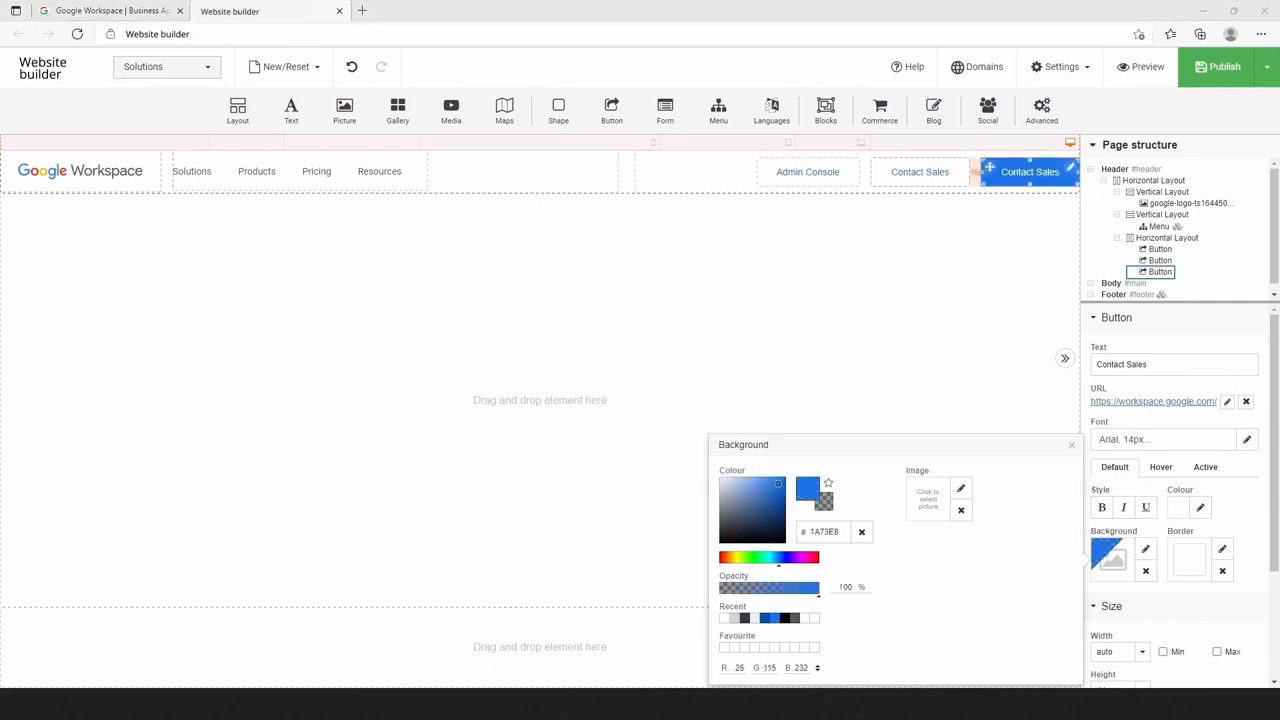
pyautogui.tripleClick(1100, 364)
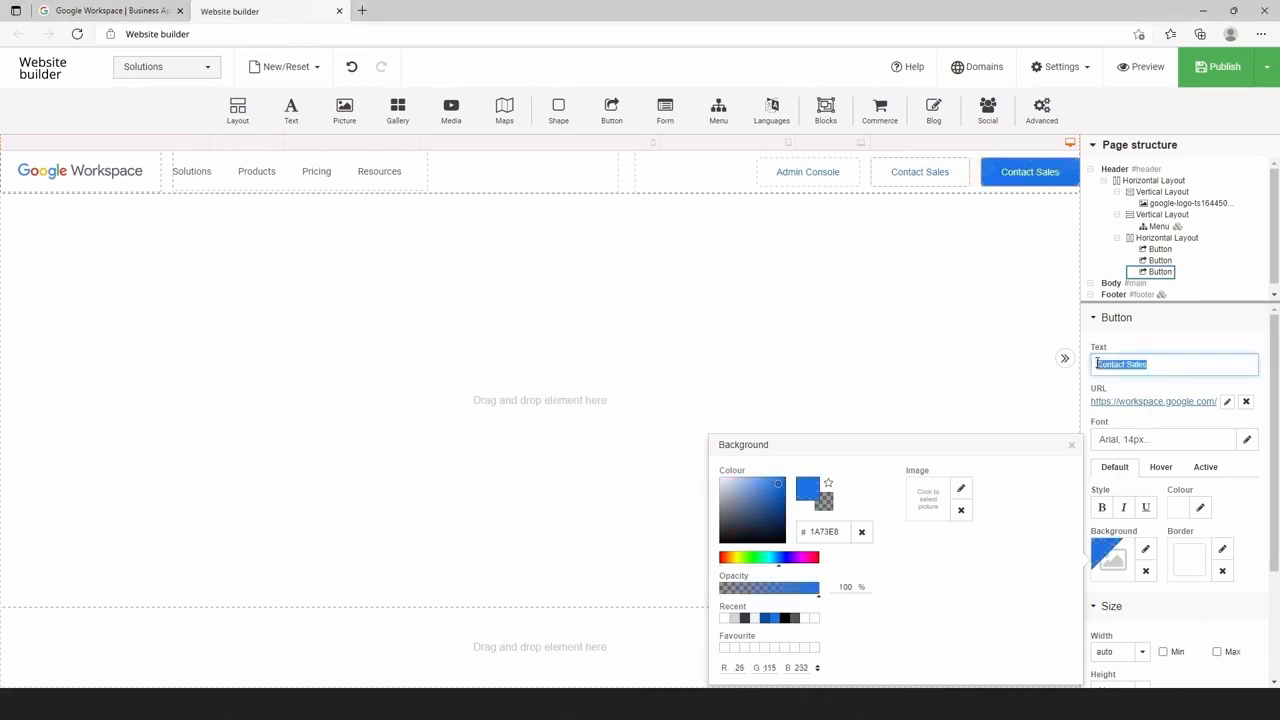
pyautogui.write('Get Started')
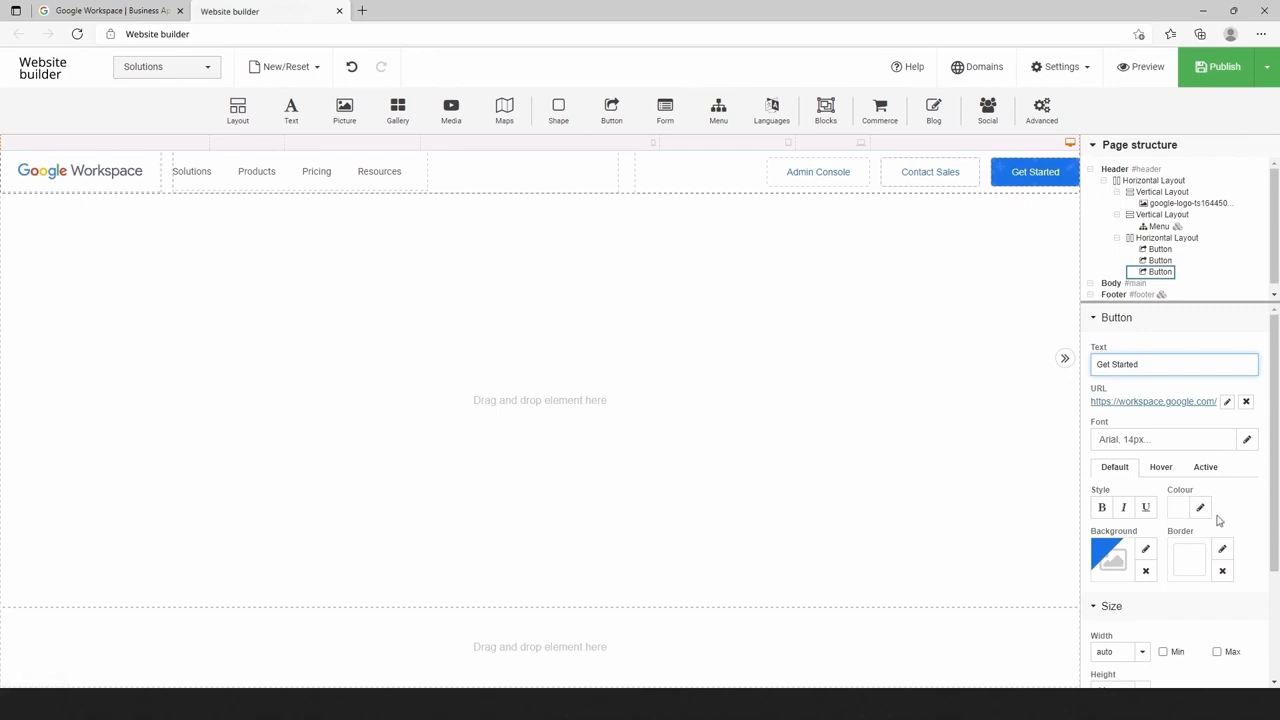
# Set the Get Started button's hover text colour to #FFFFFF and its hover background to the recently used dark blue.
pyautogui.click(1162, 468)
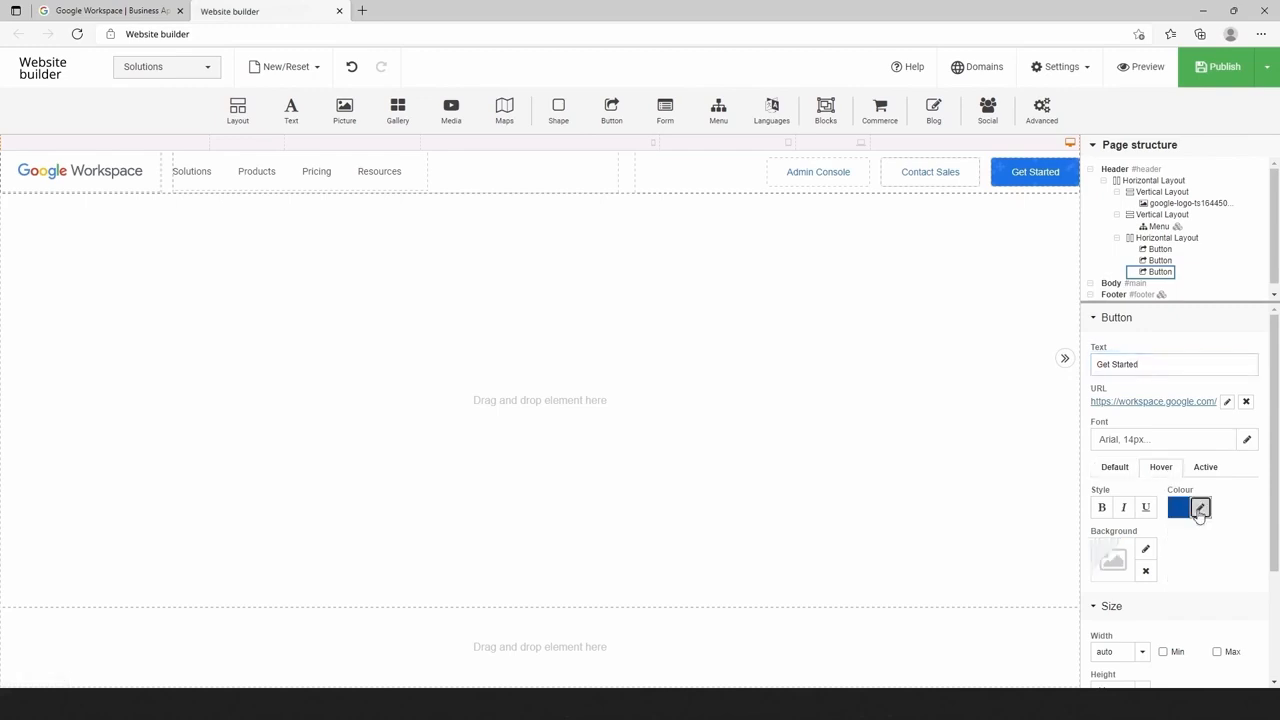
pyautogui.click(1200, 507)
pyautogui.click(1009, 566)
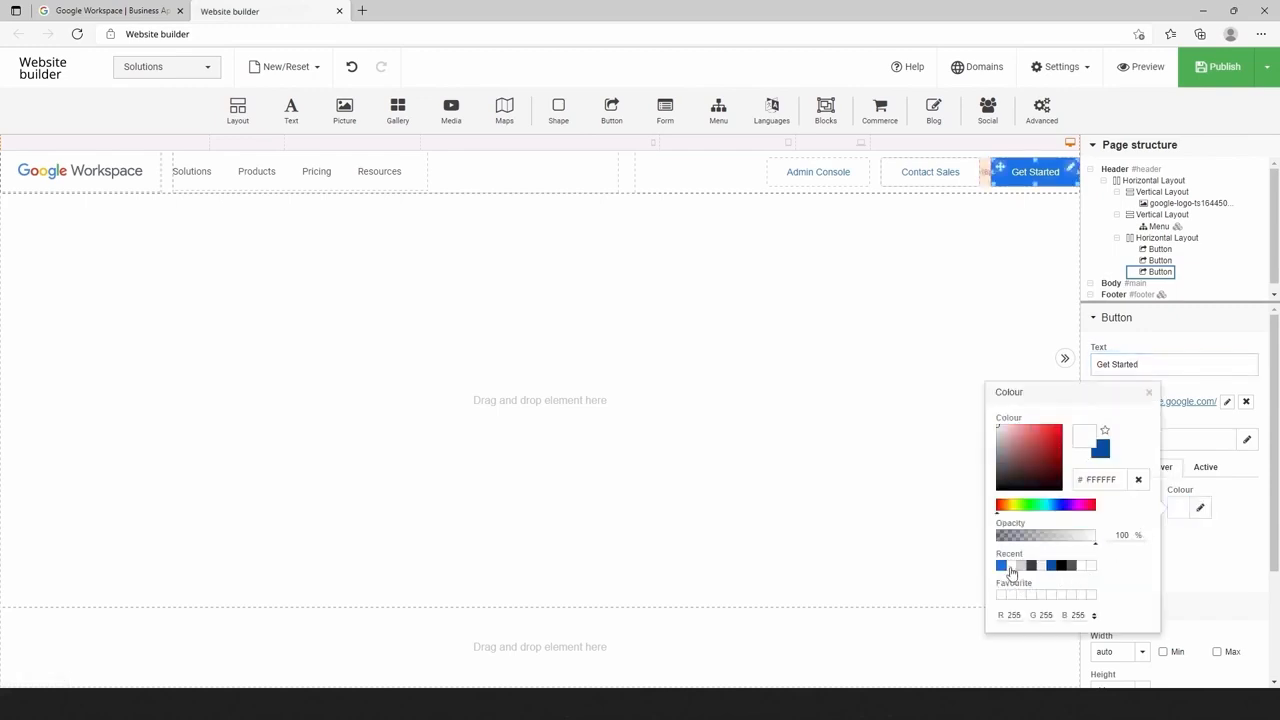
pyautogui.click(1184, 544)
pyautogui.click(1146, 550)
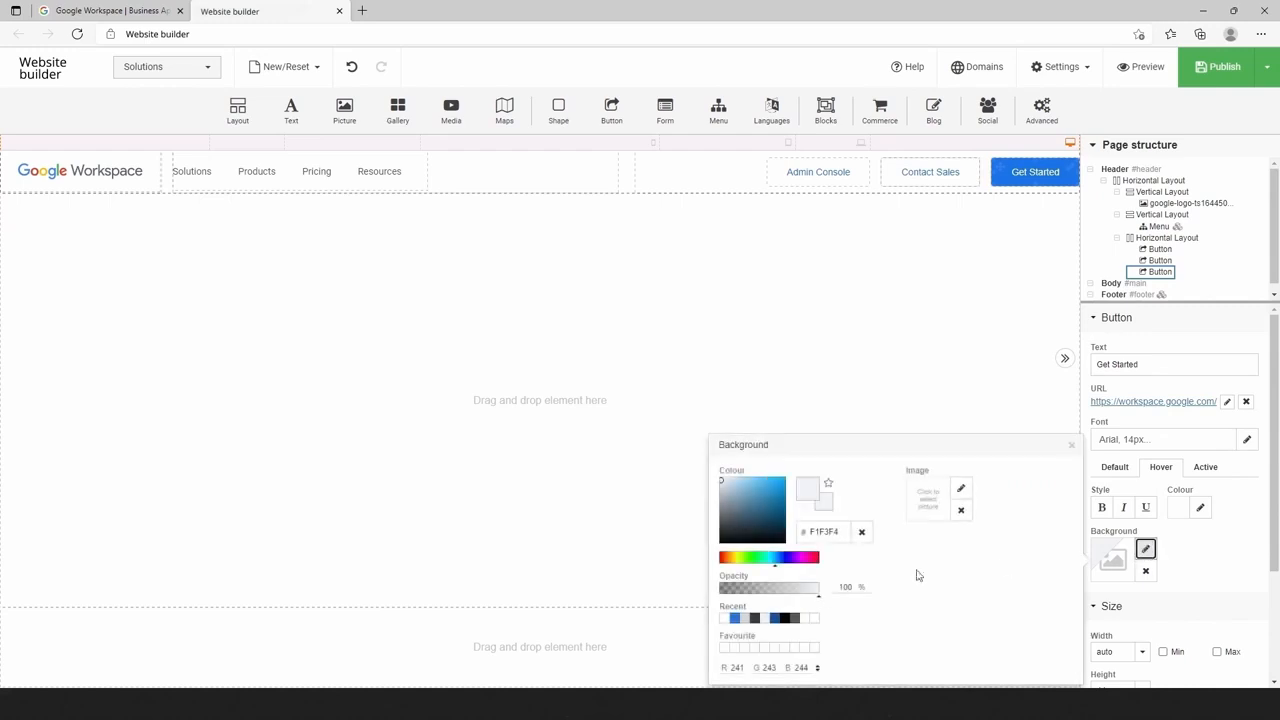
pyautogui.click(776, 618)
pyautogui.click(1218, 563)
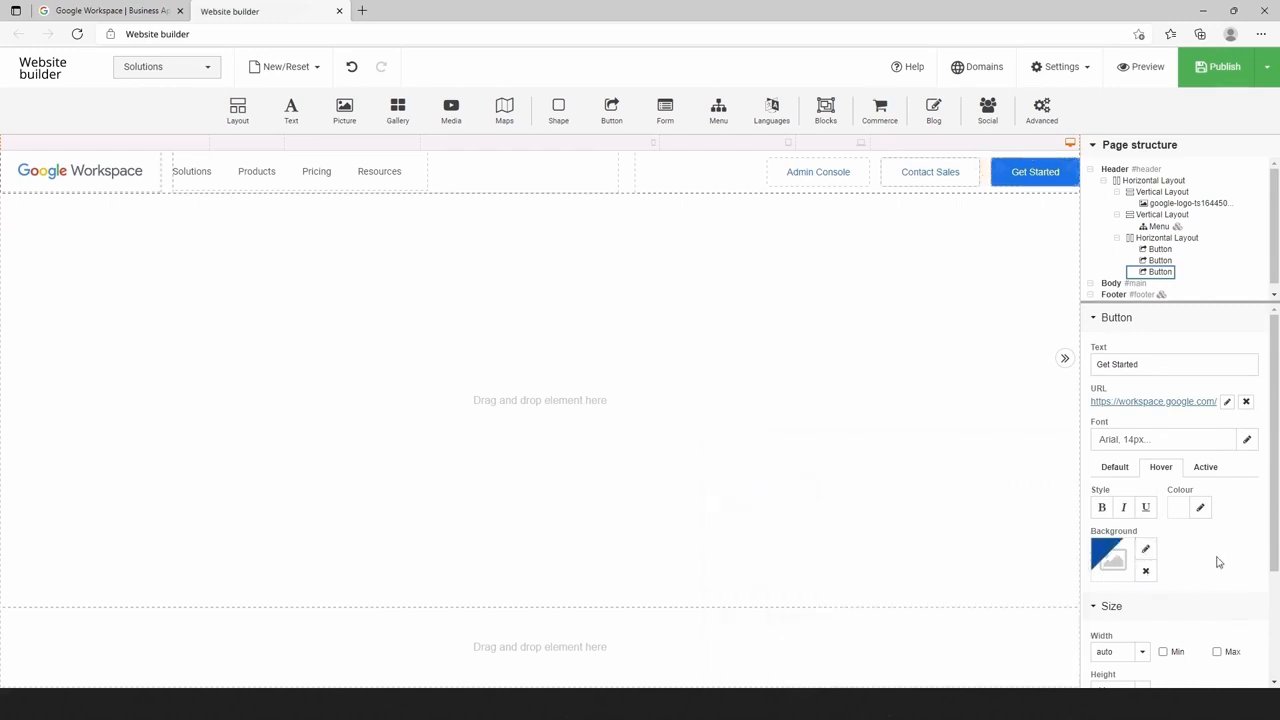
# Add a right margin to the Get Started button to separate it from the header's edge.
pyautogui.scroll(-3, 1190, 540)
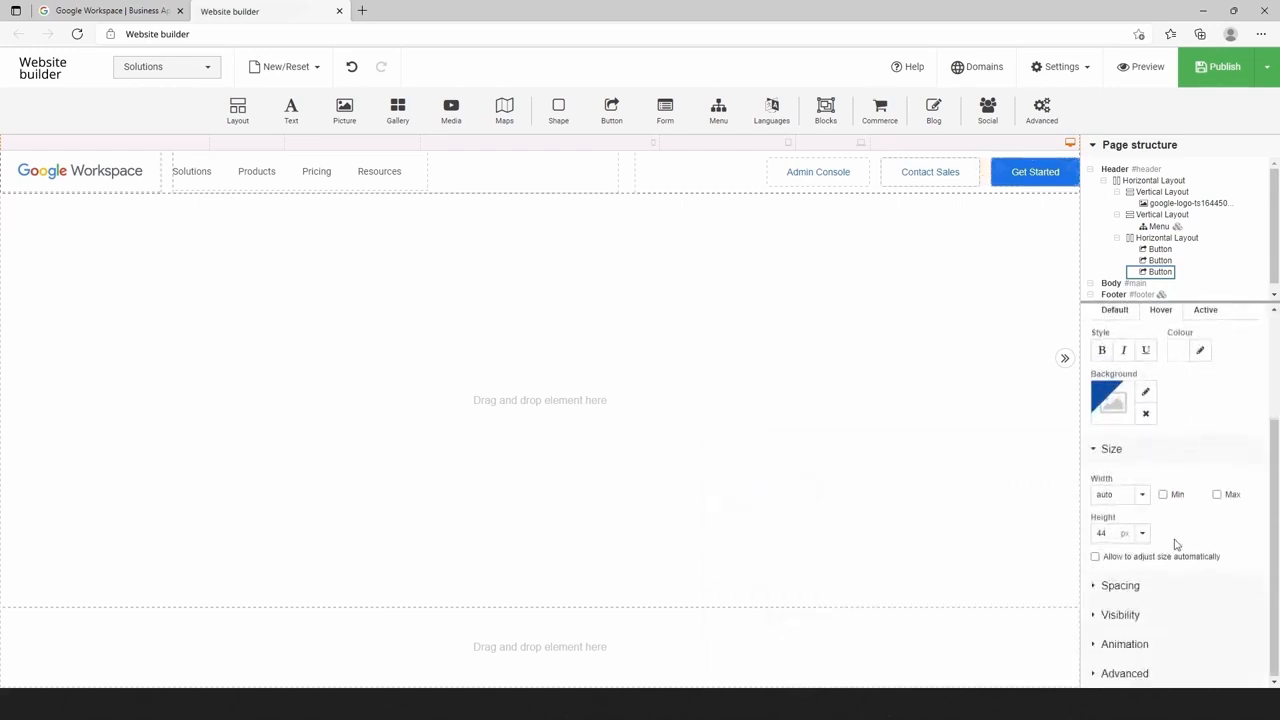
pyautogui.click(1110, 585)
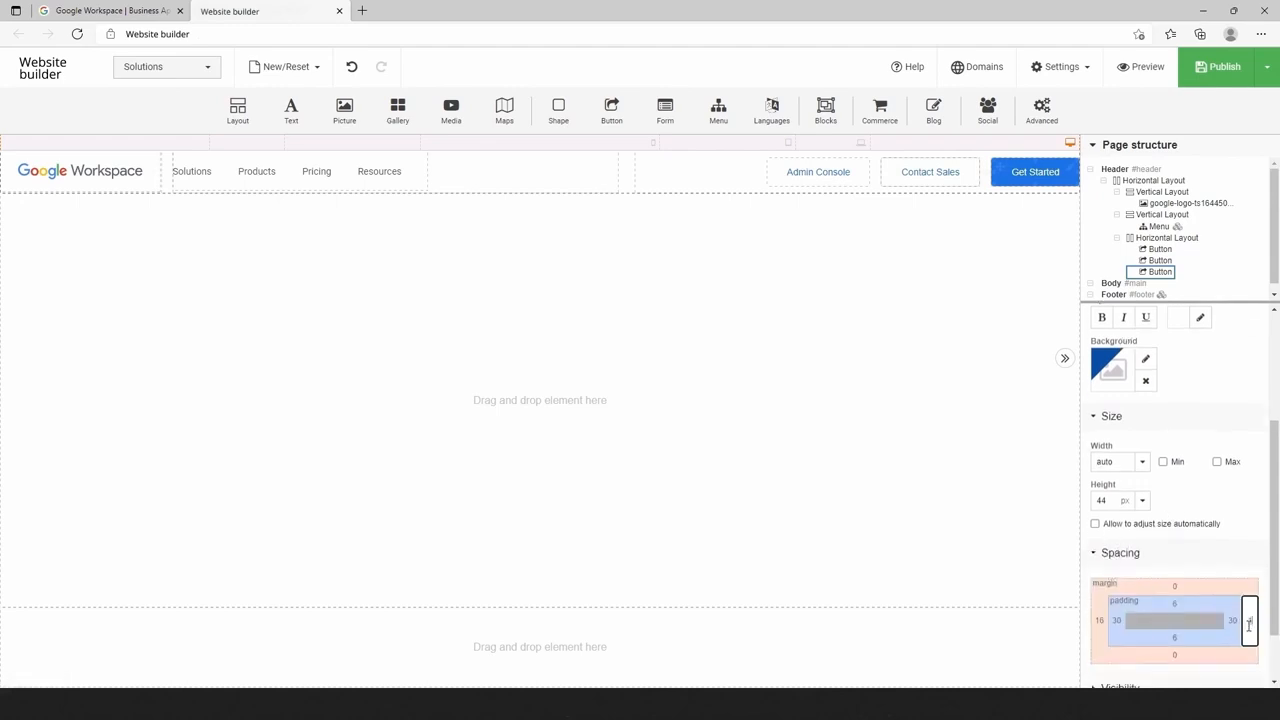
# Give the header's outer horizontal layout a solid 1 px border in #D5D5D5 on its bottom side only.
pyautogui.click(637, 183)
pyautogui.click(1220, 365)
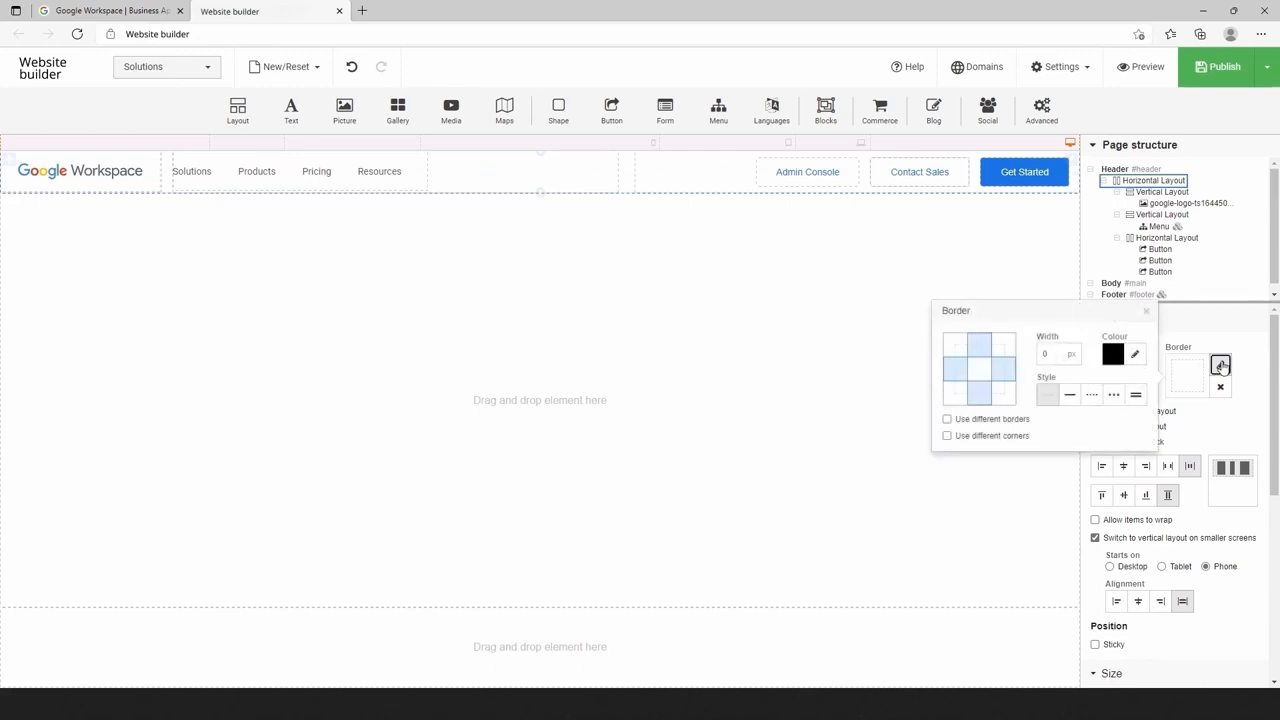
pyautogui.click(995, 422)
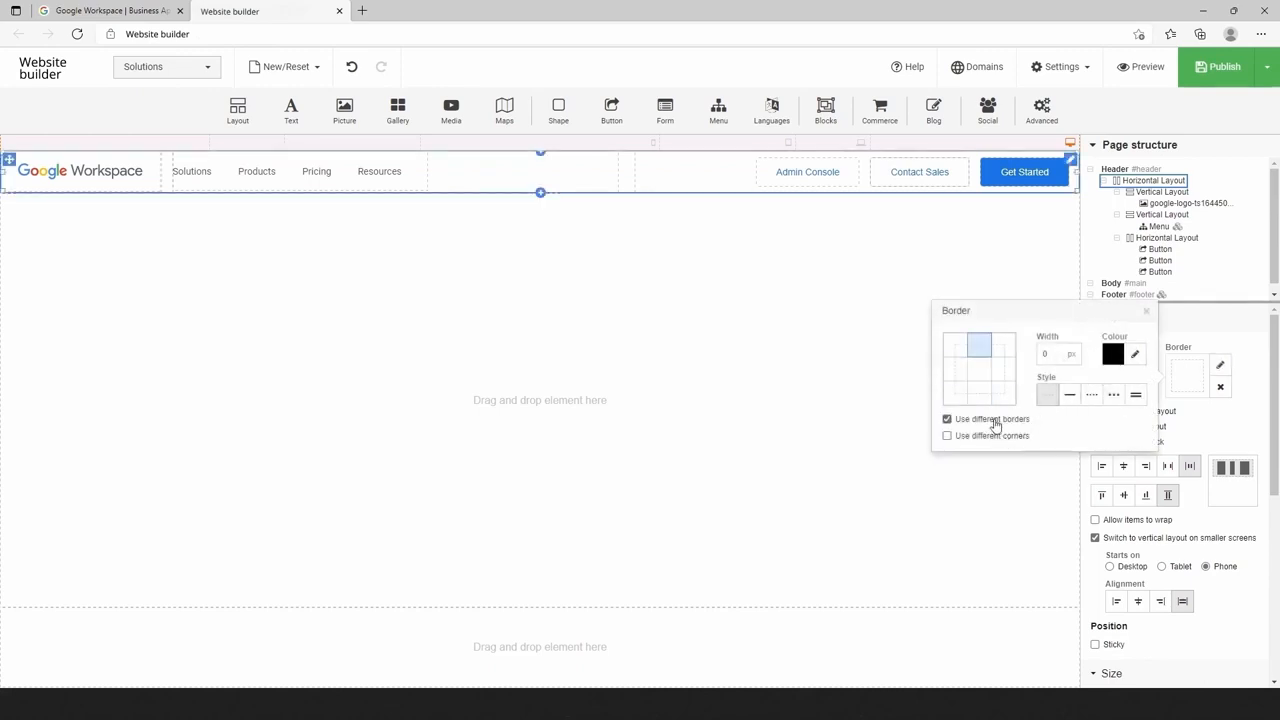
pyautogui.click(981, 394)
pyautogui.click(1066, 398)
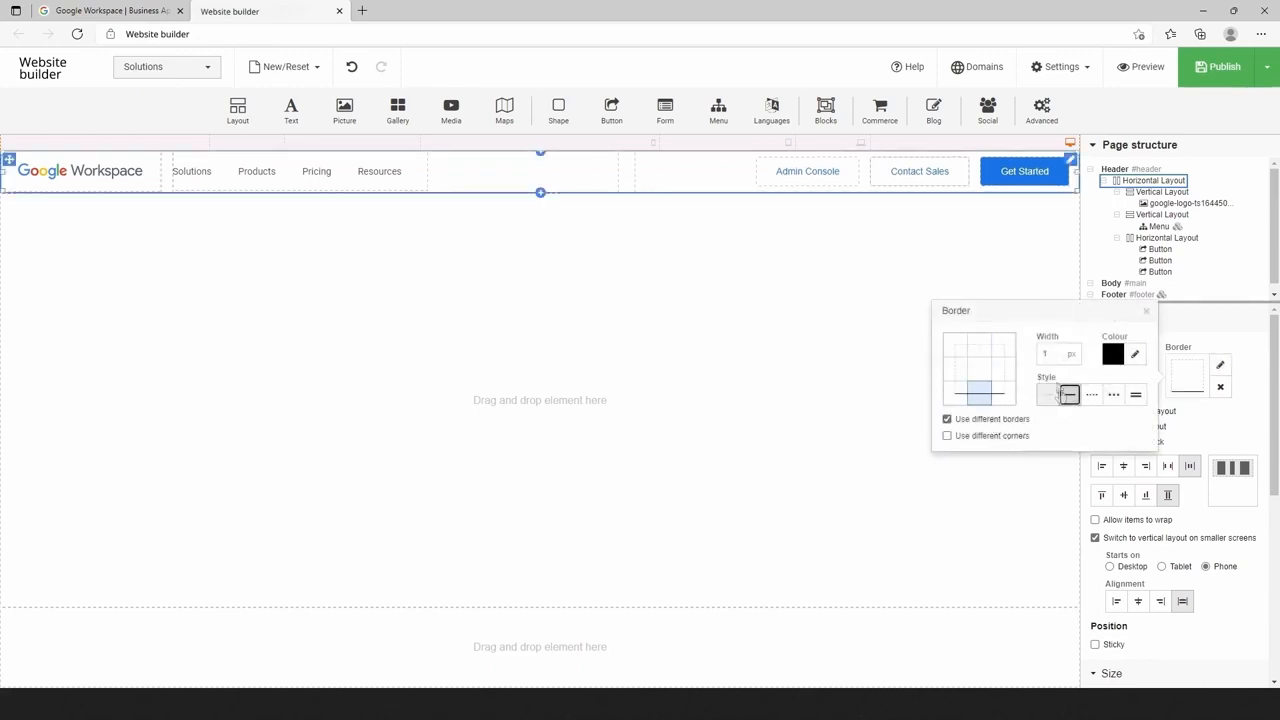
pyautogui.click(1135, 358)
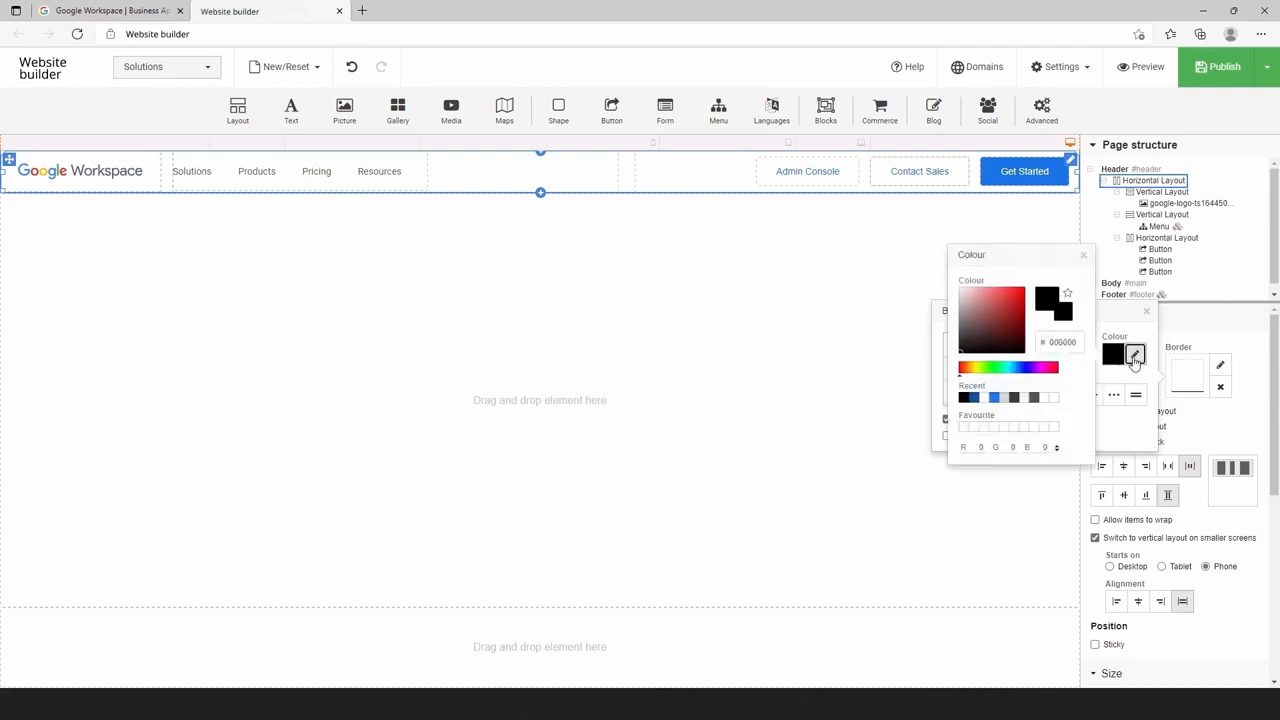
pyautogui.click(1005, 398)
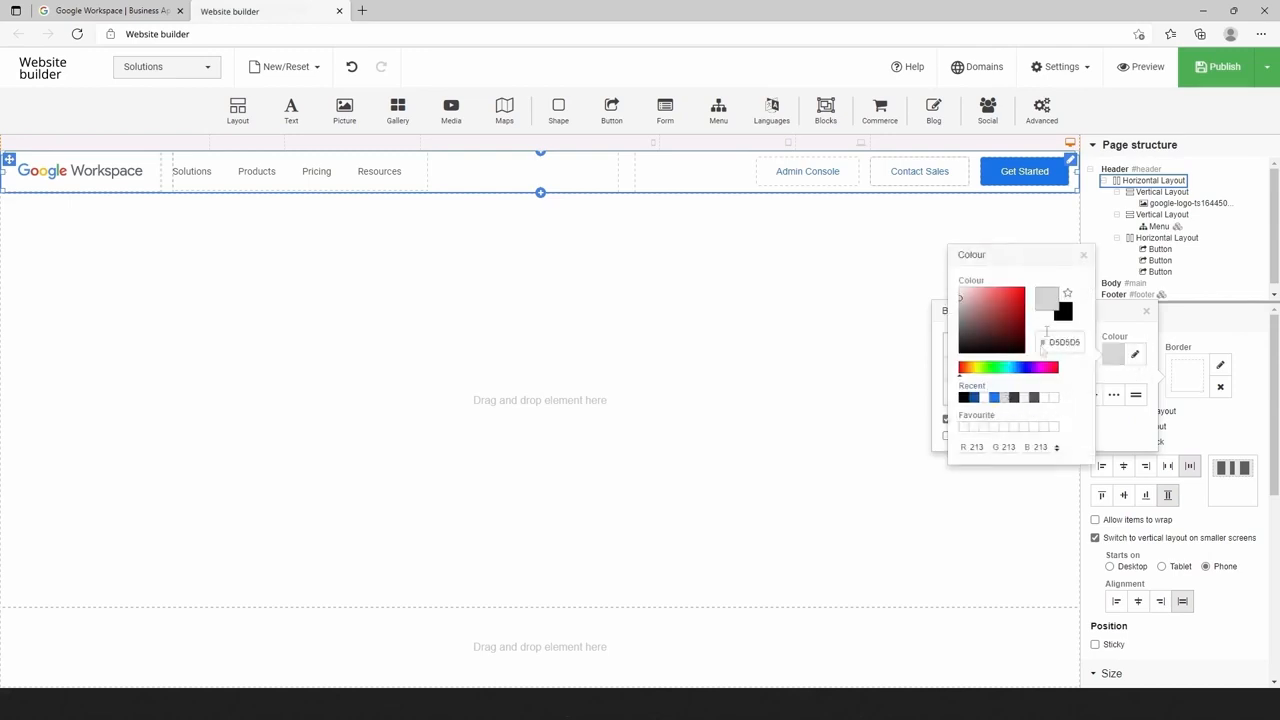
pyautogui.click(1082, 256)
pyautogui.click(1146, 312)
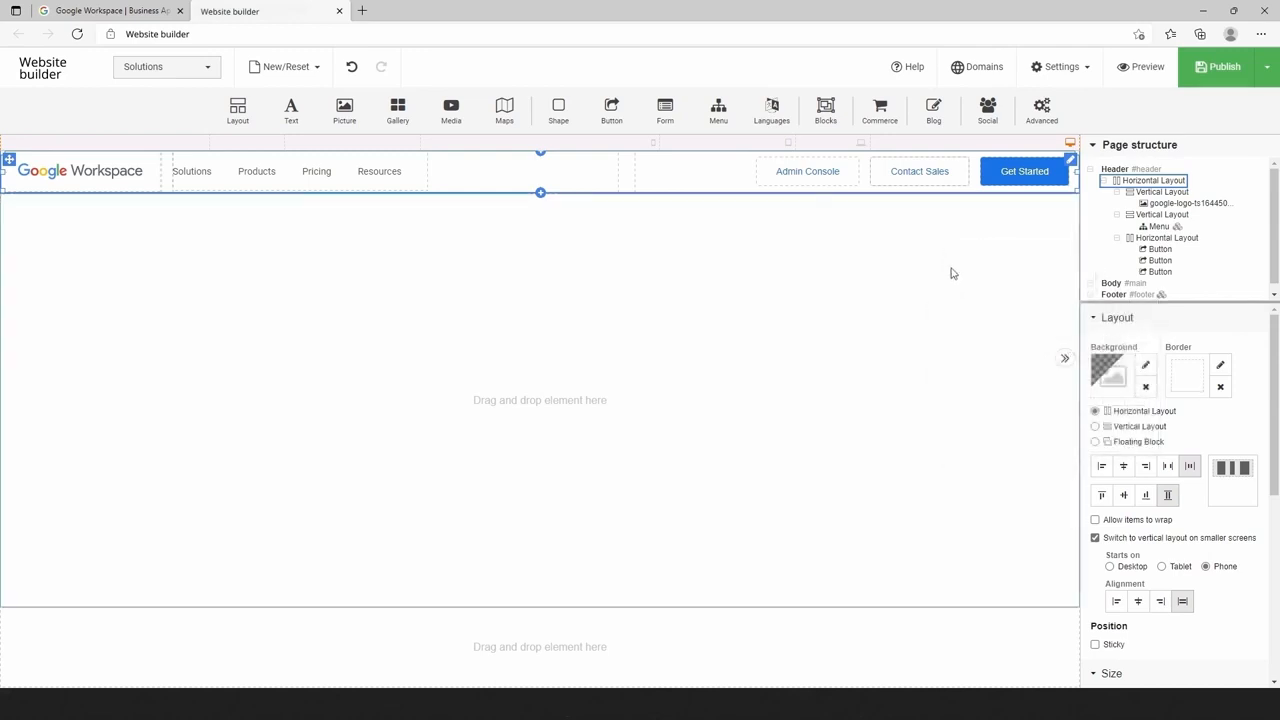
# Preview the page, compare its header with the original Google Workspace site and return to the website builder.
pyautogui.click(1130, 70)
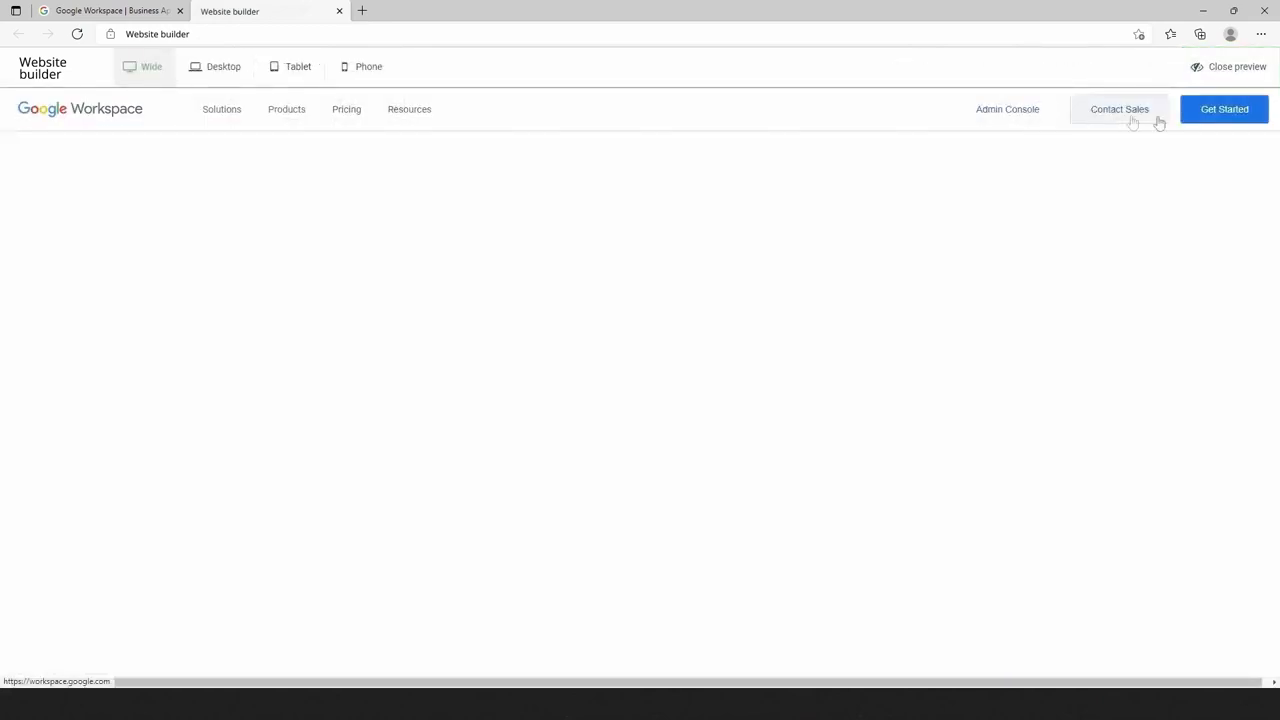
pyautogui.click(95, 16)
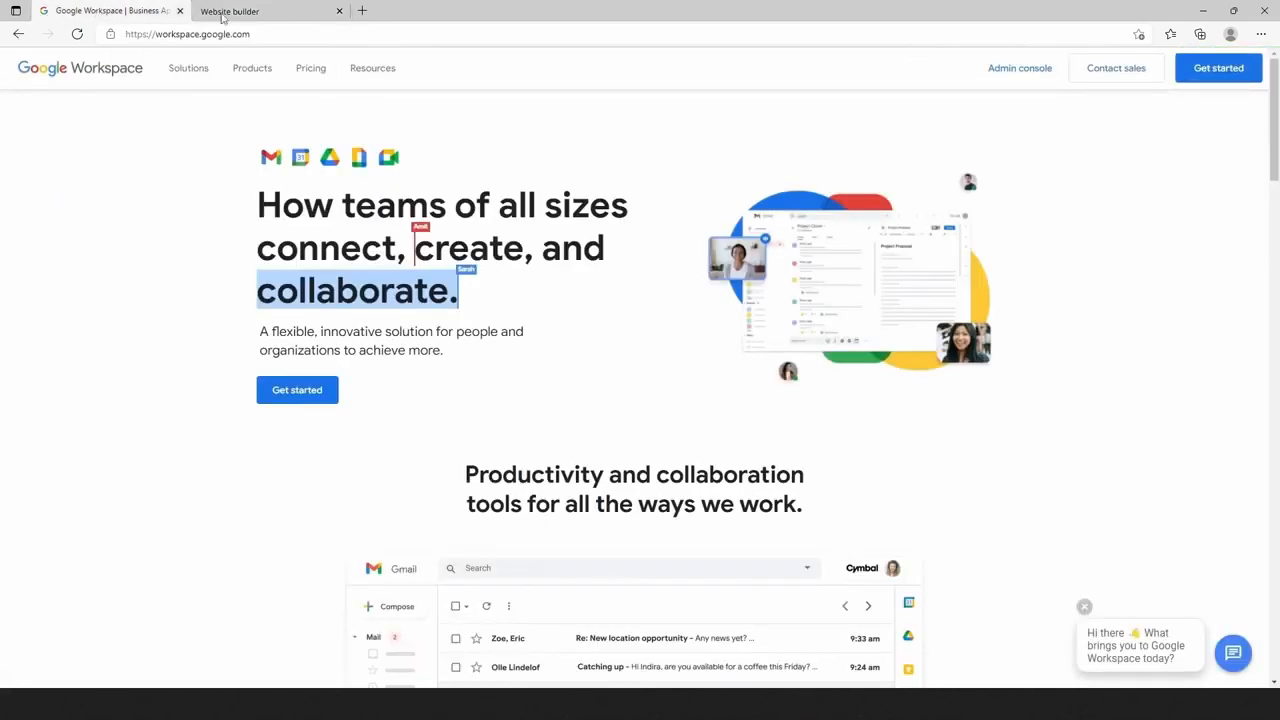
pyautogui.click(290, 14)
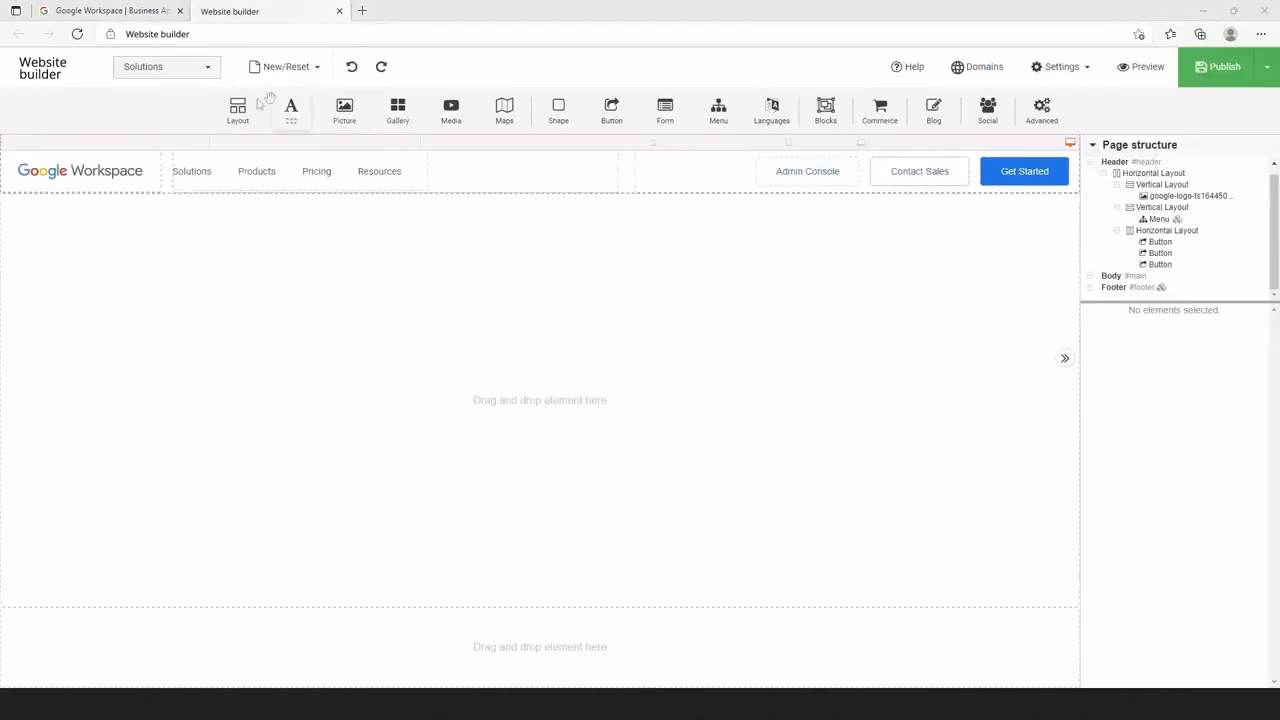
# Add a layout with two side-by-side columns to the page body and limit its maximum width to 1100 px.
pyautogui.moveTo(262, 102); pyautogui.dragTo(396, 250)
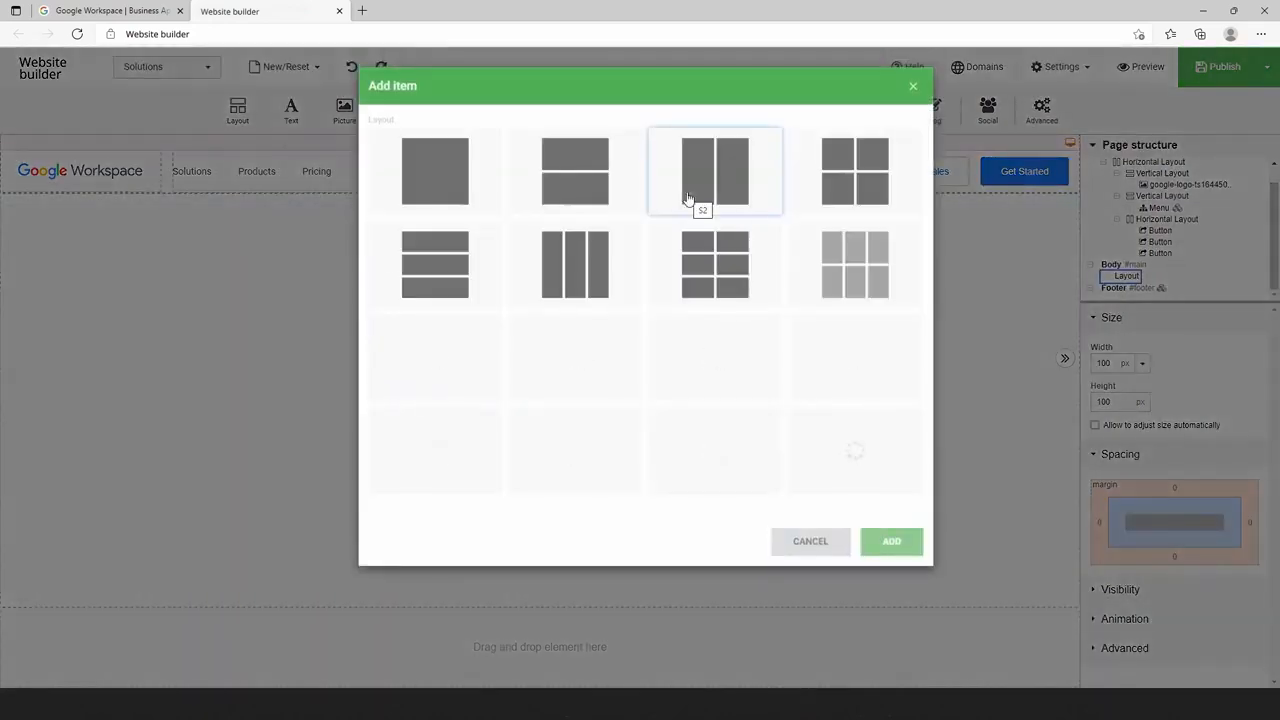
pyautogui.doubleClick(688, 198)
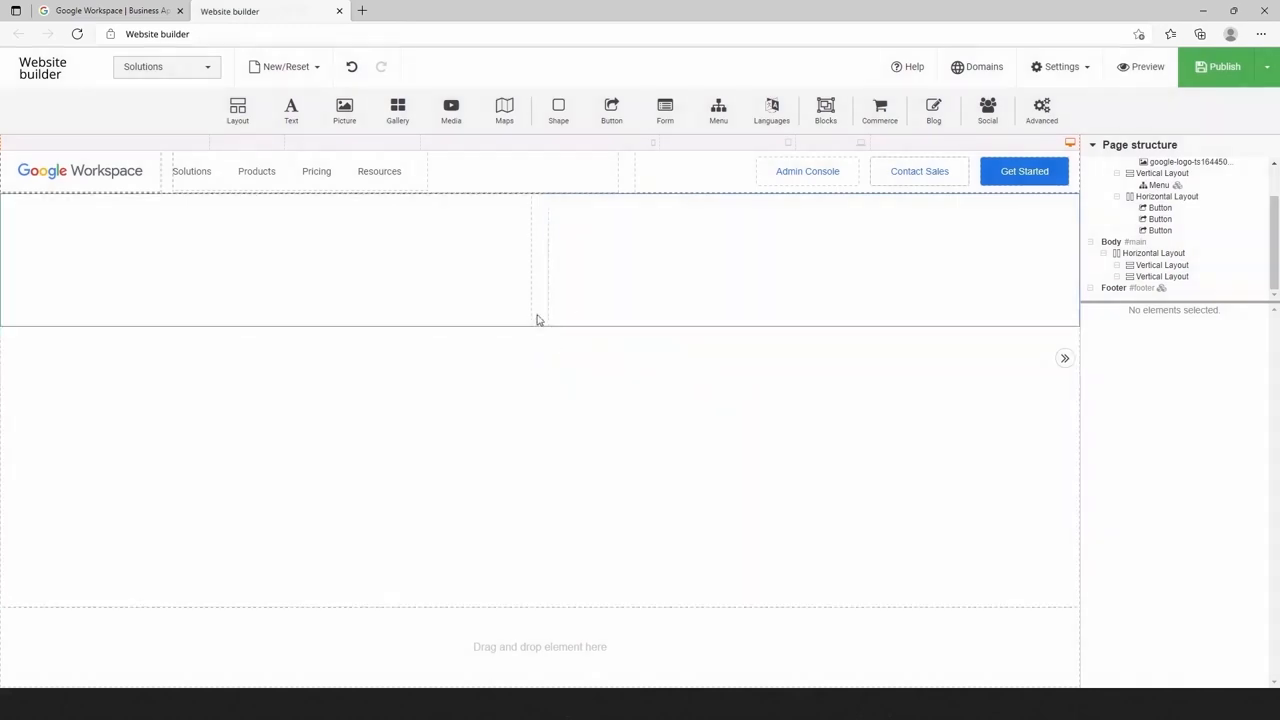
pyautogui.click(536, 319)
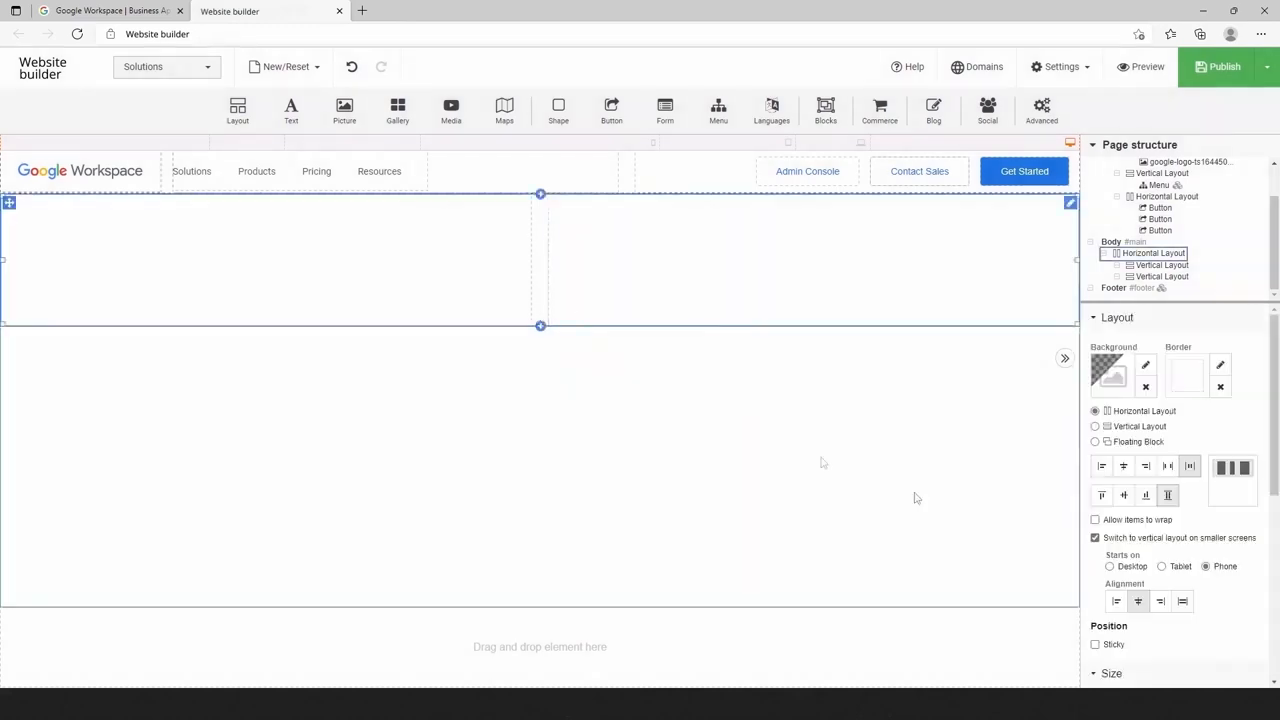
pyautogui.scroll(-3, 1224, 547)
pyautogui.click(1217, 532)
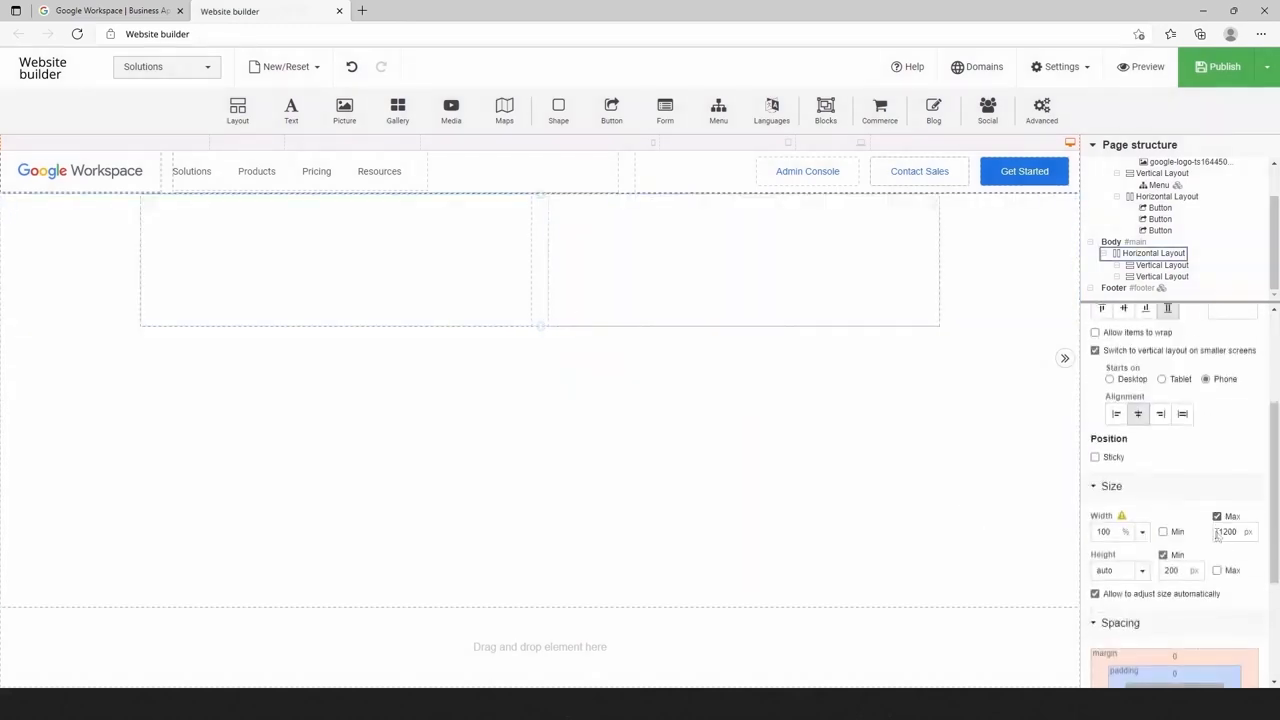
pyautogui.doubleClick(1227, 532)
pyautogui.write('1100')
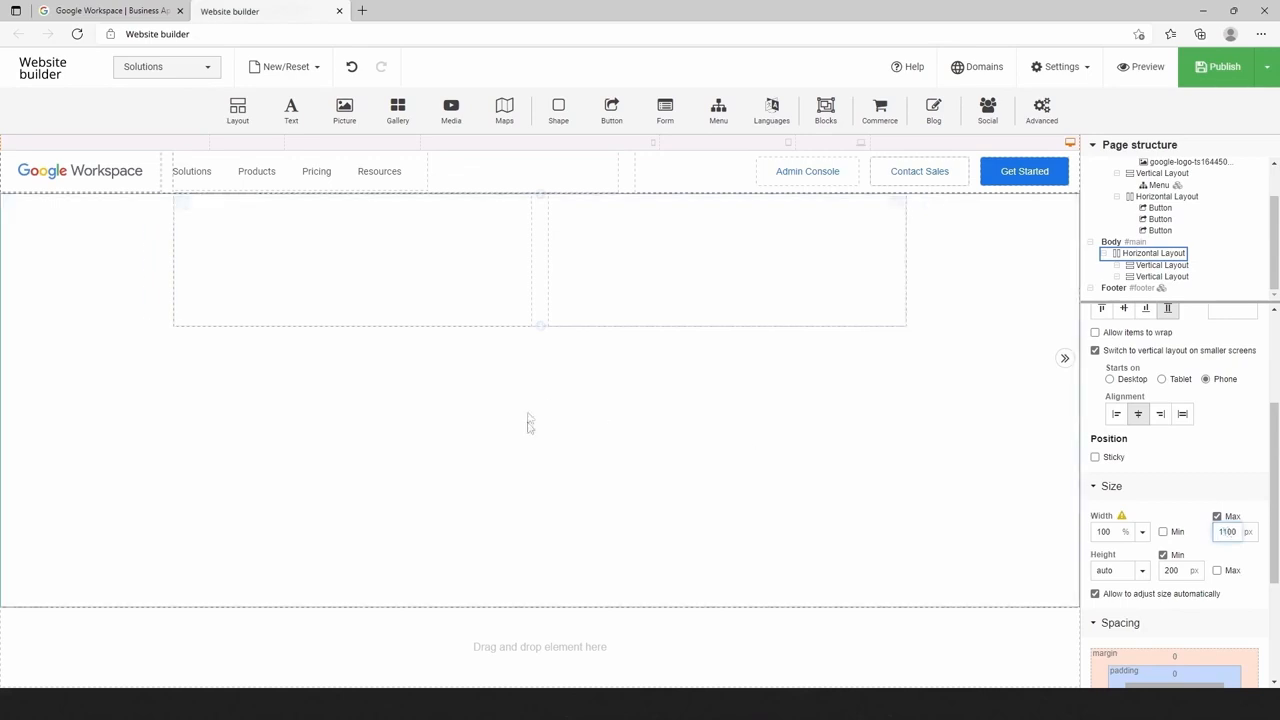
pyautogui.click(531, 456)
# Place a plain, borderless square picture element in the body's left column and upload the file icons as its image.
pyautogui.moveTo(344, 112); pyautogui.dragTo(328, 245)
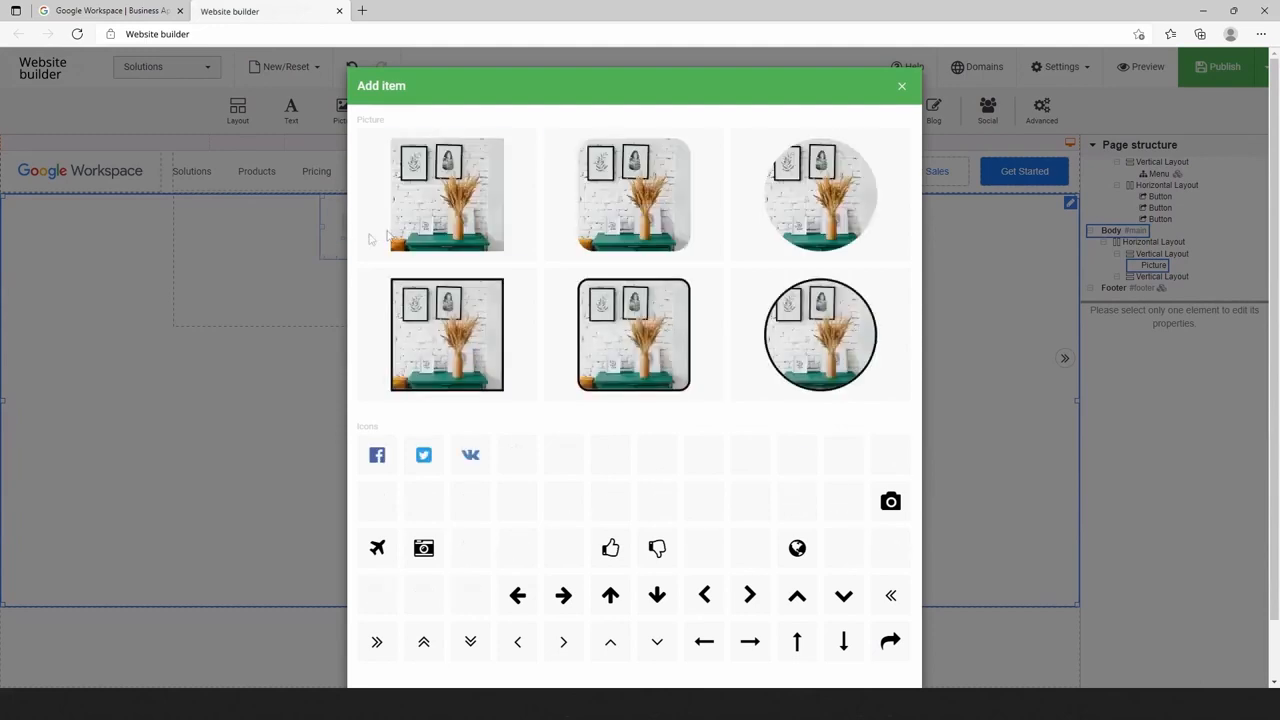
pyautogui.click(413, 234)
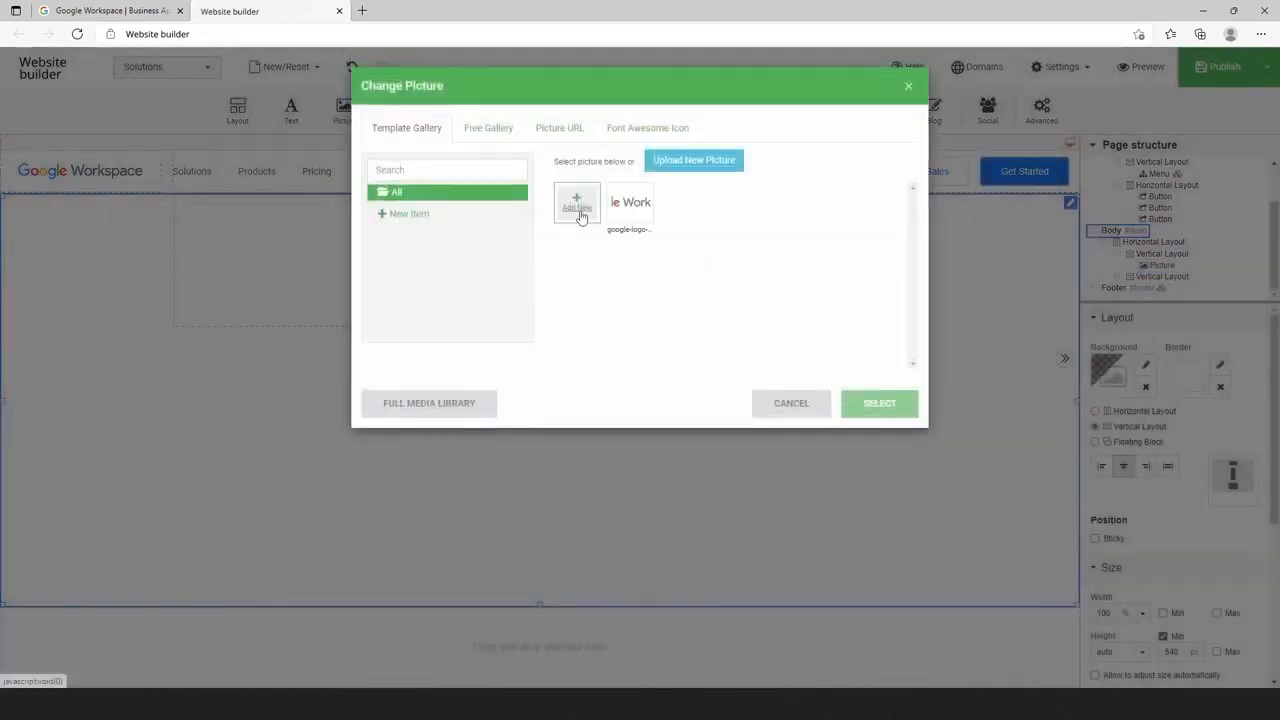
pyautogui.click(580, 213)
pyautogui.click(244, 160)
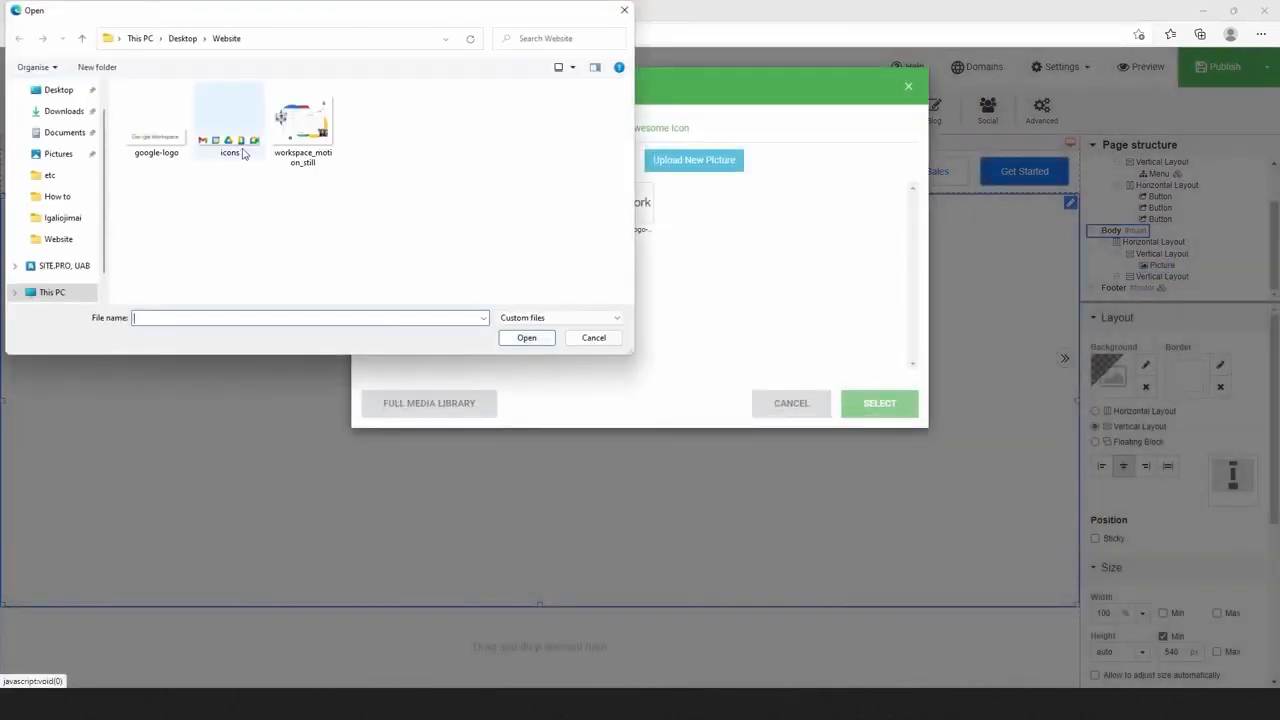
pyautogui.click(524, 338)
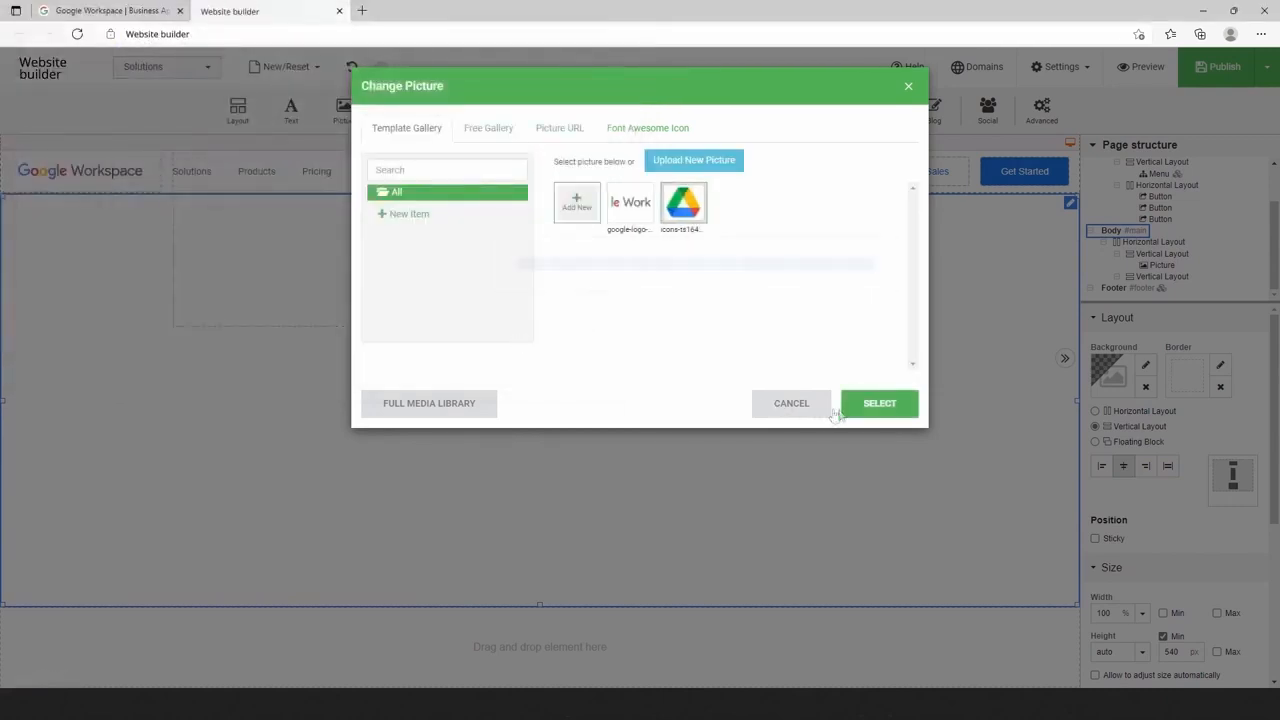
pyautogui.click(882, 408)
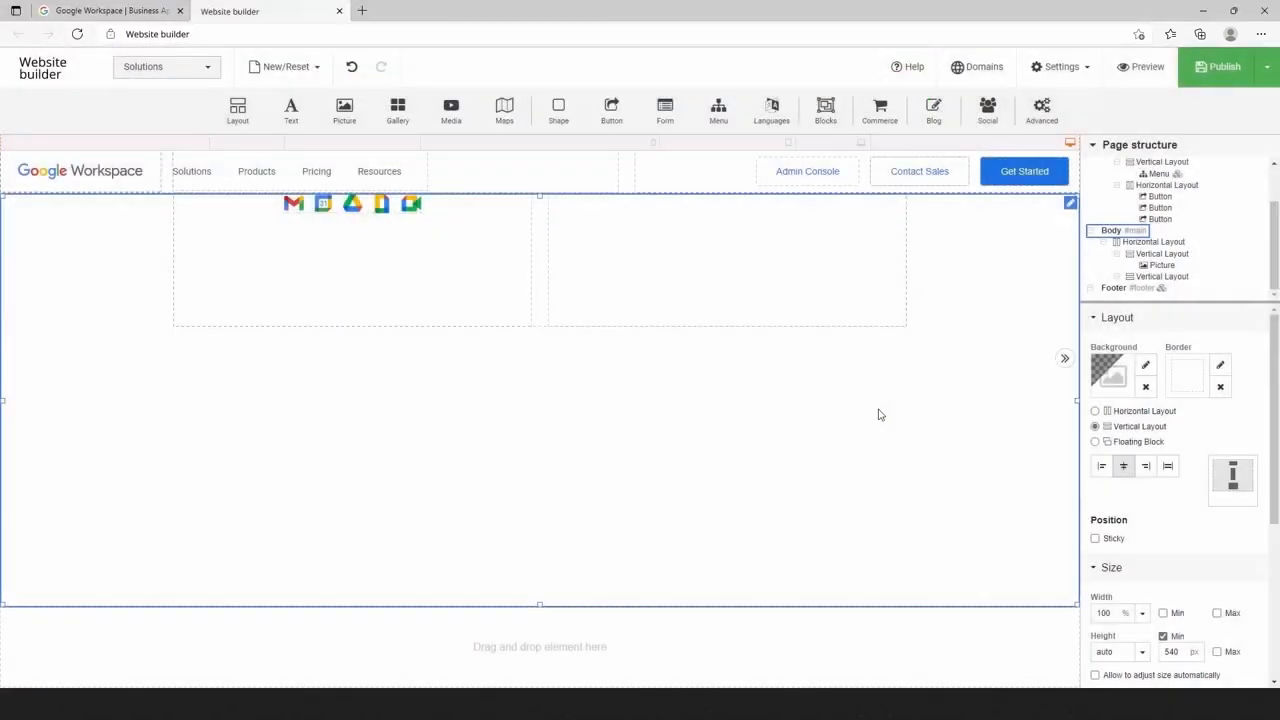
# Align the left column's content to the left and give the icons picture an 88 px top margin.
pyautogui.click(391, 254)
pyautogui.click(1101, 466)
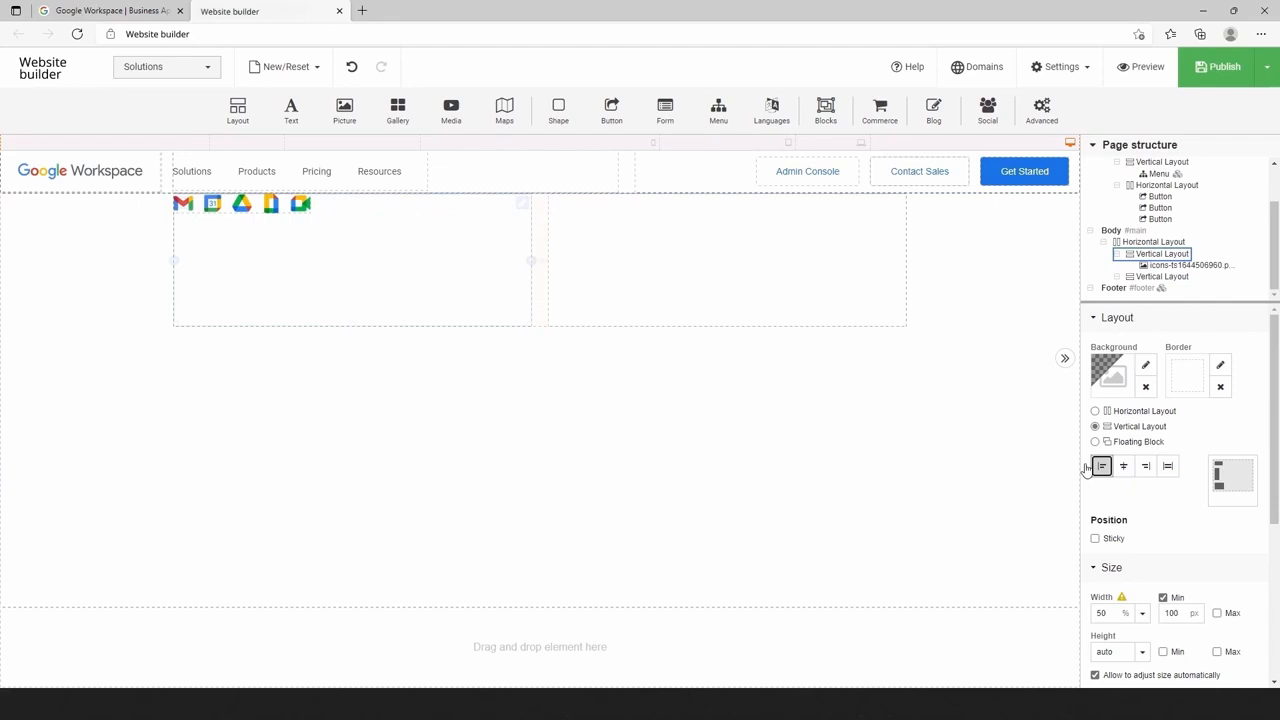
pyautogui.click(289, 208)
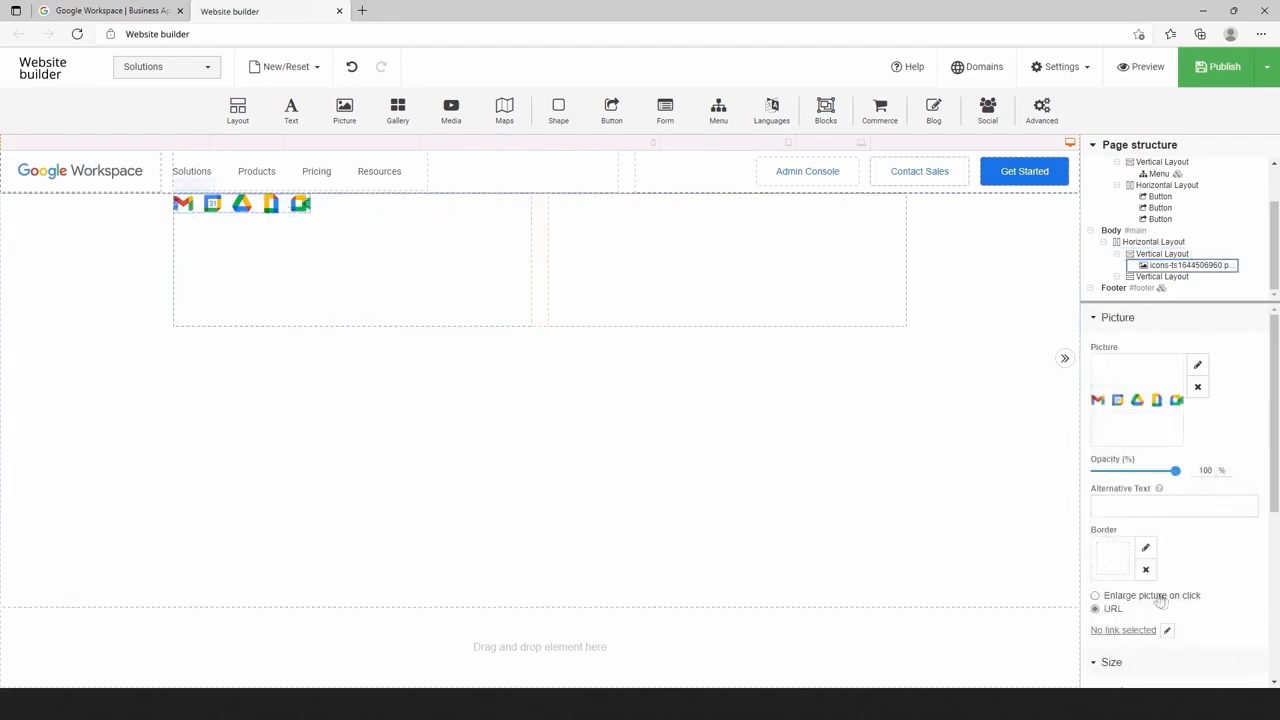
pyautogui.scroll(-3, 1175, 500)
pyautogui.click(1186, 560)
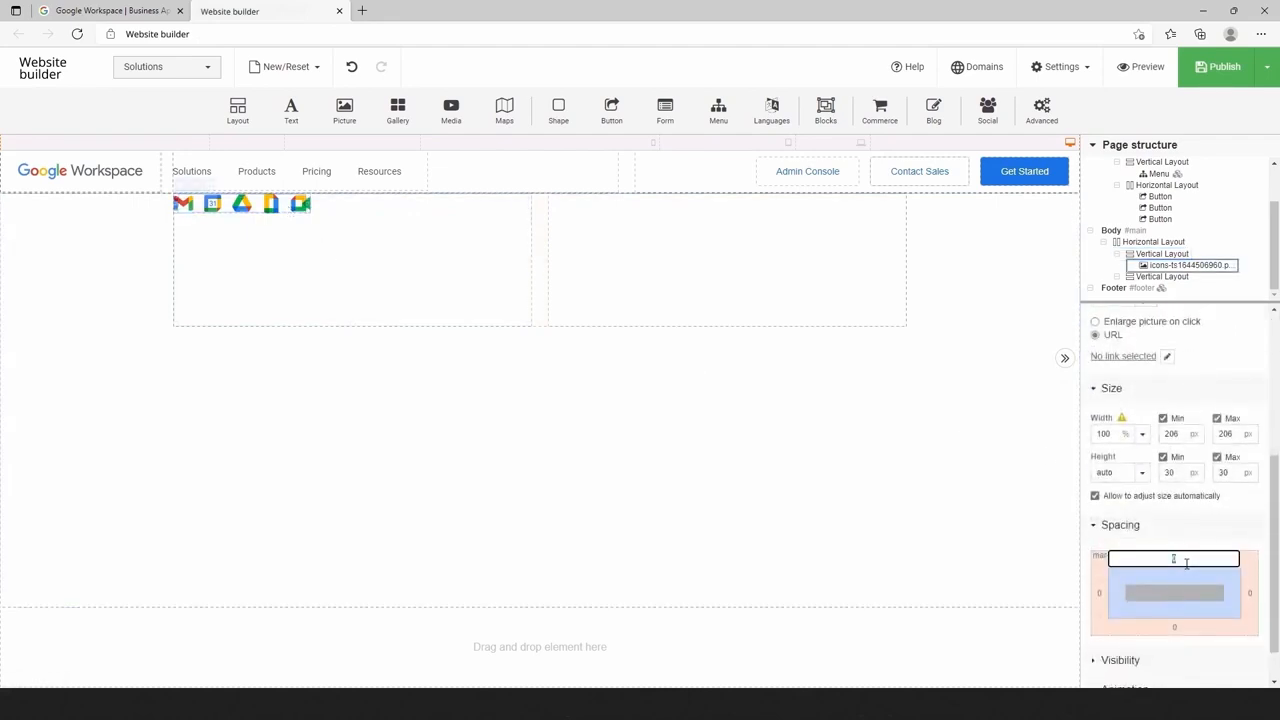
pyautogui.write('88')
pyautogui.press('Return')
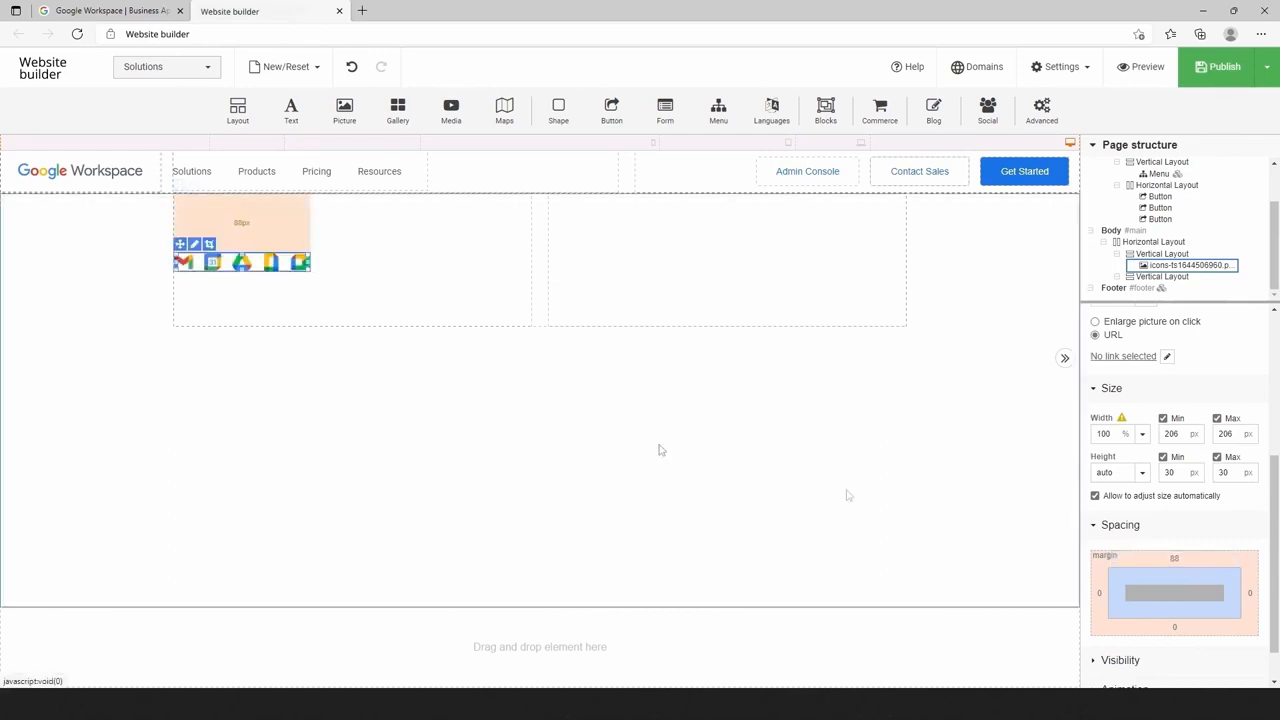
# Add a Normal WorkSans paragraph below the icons picture and set its top margin to 20 px.
pyautogui.click(371, 309)
pyautogui.moveTo(306, 105); pyautogui.dragTo(242, 303)
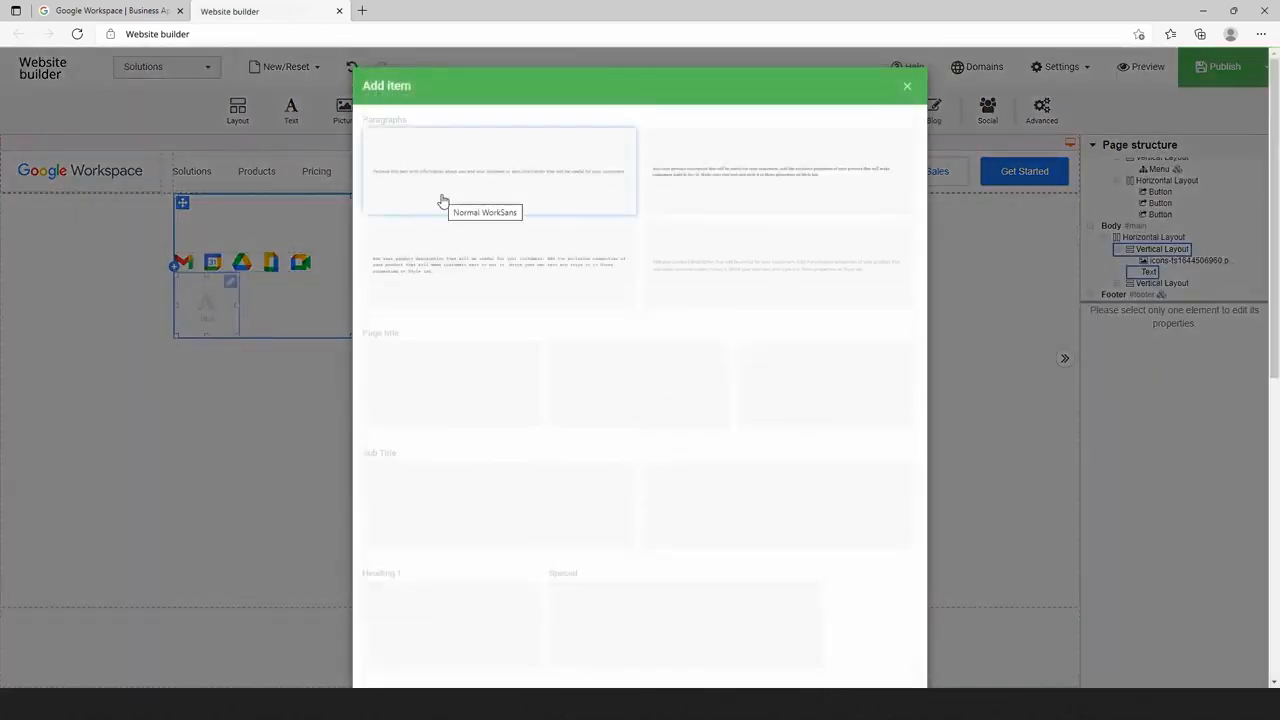
pyautogui.click(443, 201)
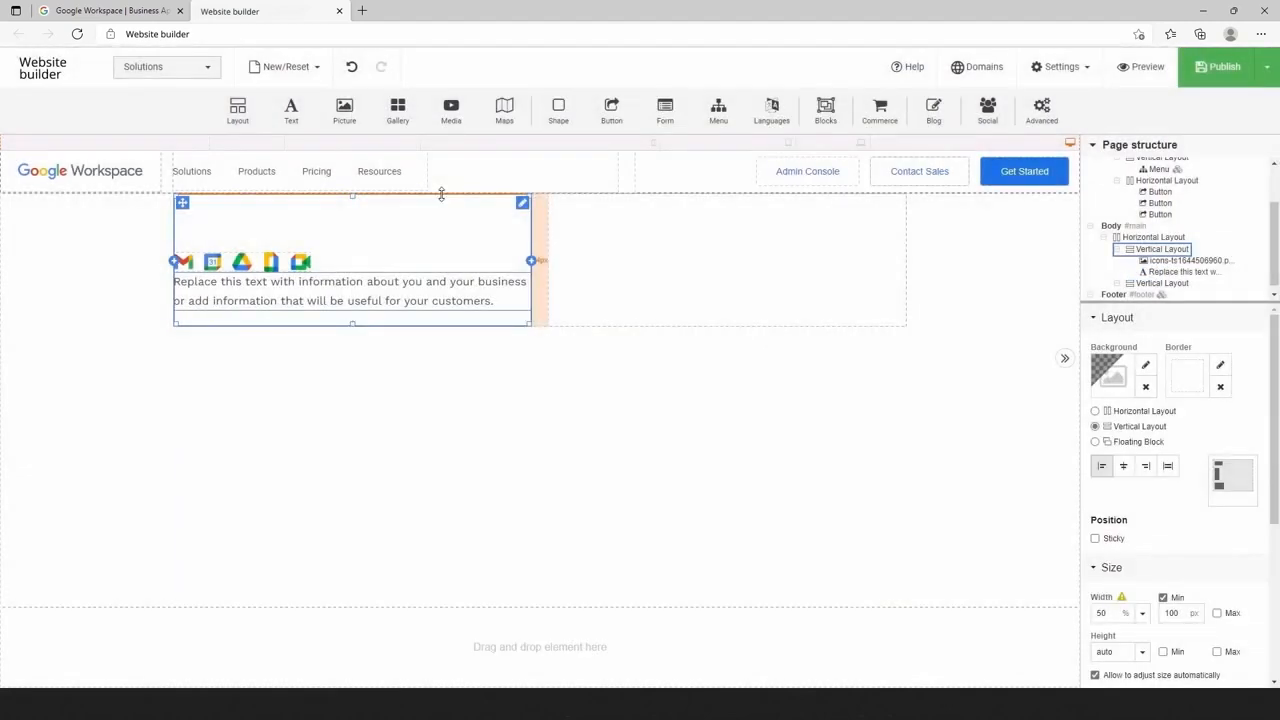
pyautogui.click(405, 300)
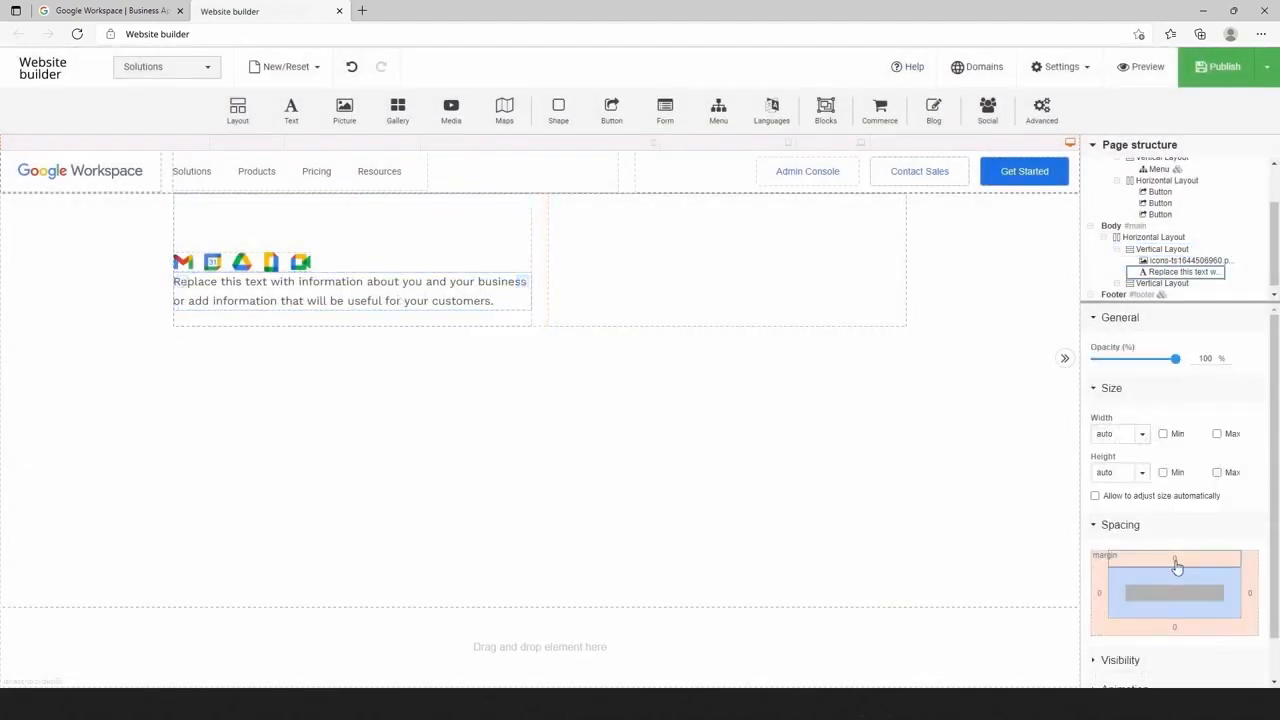
pyautogui.click(1175, 560)
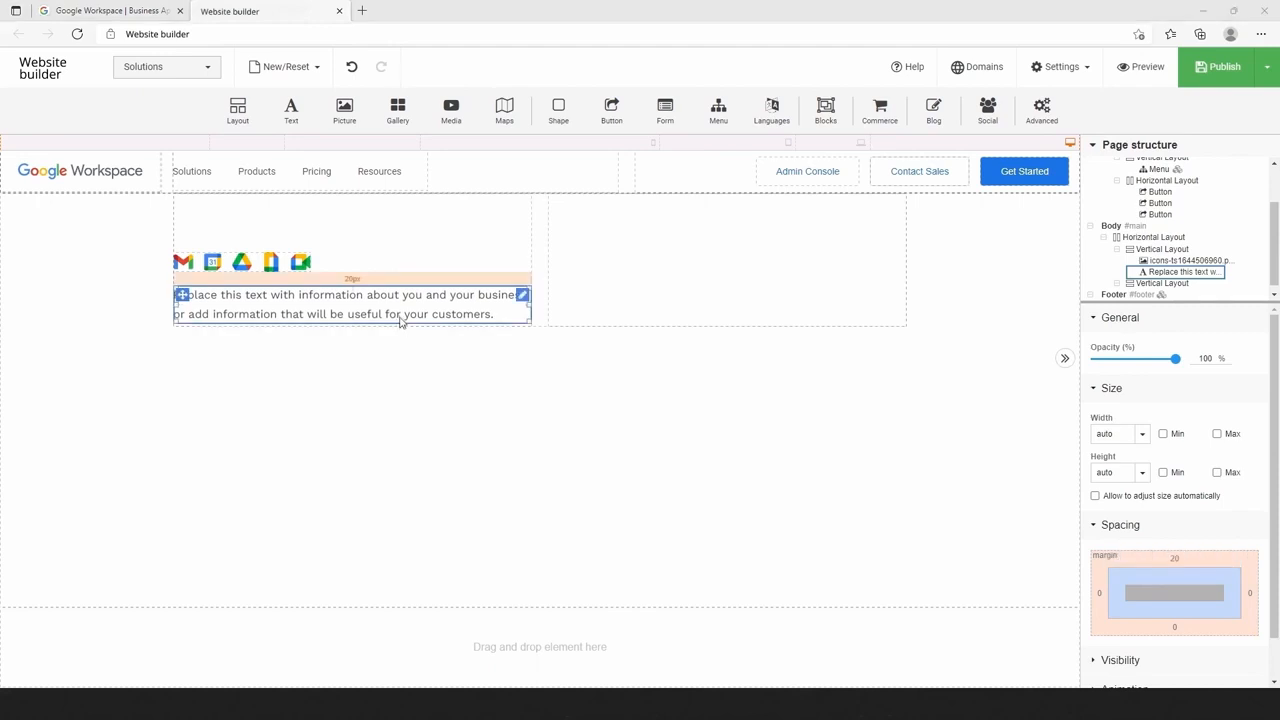
# Replace the paragraph's placeholder text with "How teams of all sizes connect, create, and collaborate.".
pyautogui.doubleClick(403, 319)
pyautogui.moveTo(494, 316); pyautogui.dragTo(170, 300)
pyautogui.write('How teams of all sizes connect, create, and collaborate')
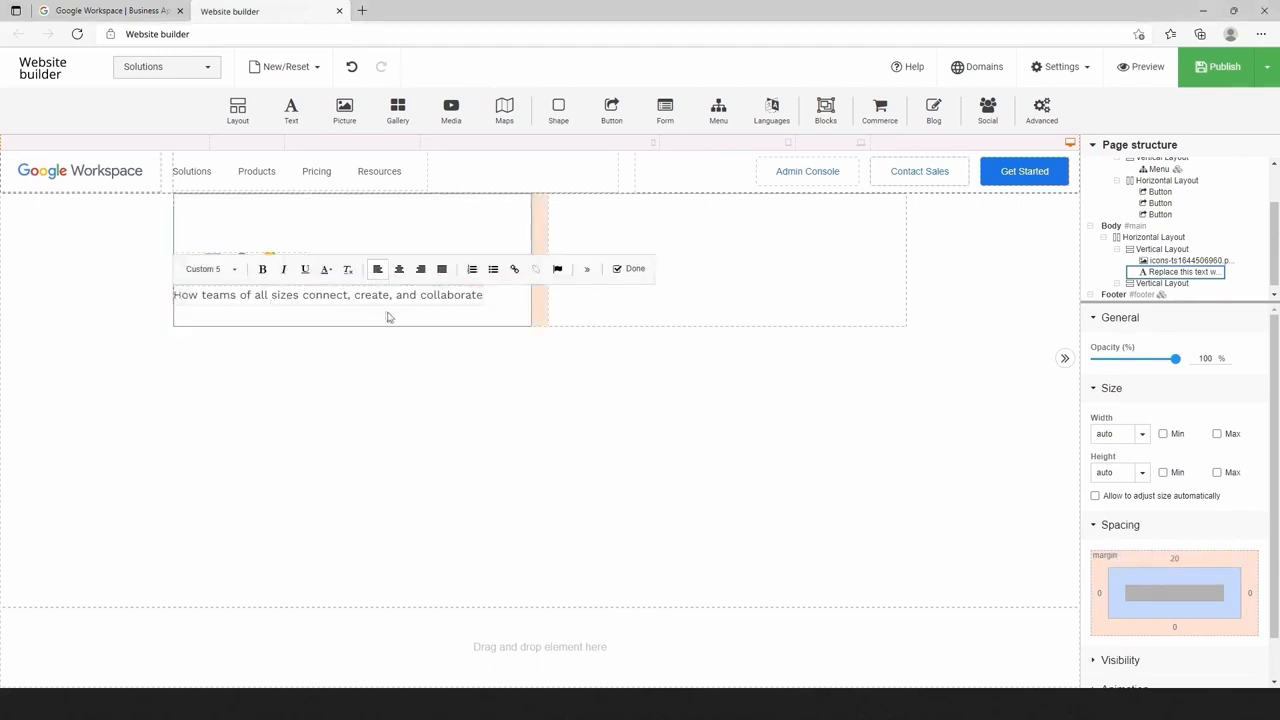
pyautogui.click(437, 308)
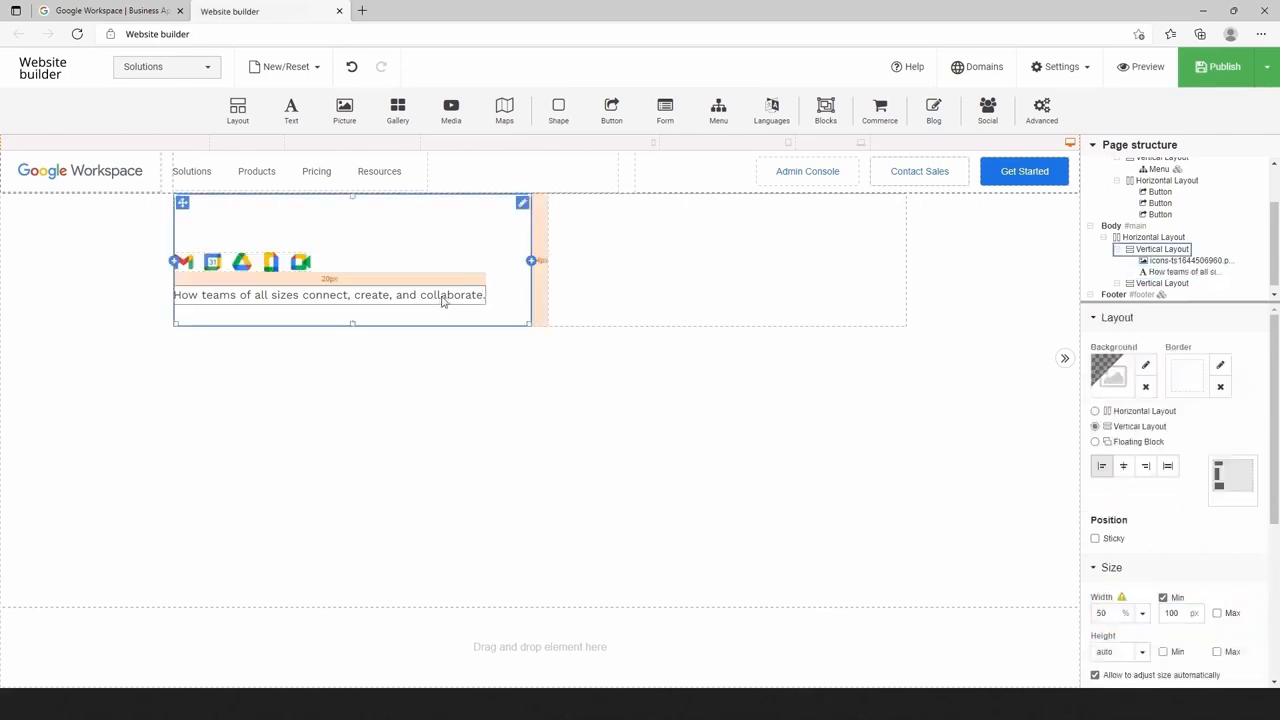
# Open the website's text styles and change the font of the Custom 5 style to Open Sans.
pyautogui.click(443, 300)
pyautogui.click(1066, 68)
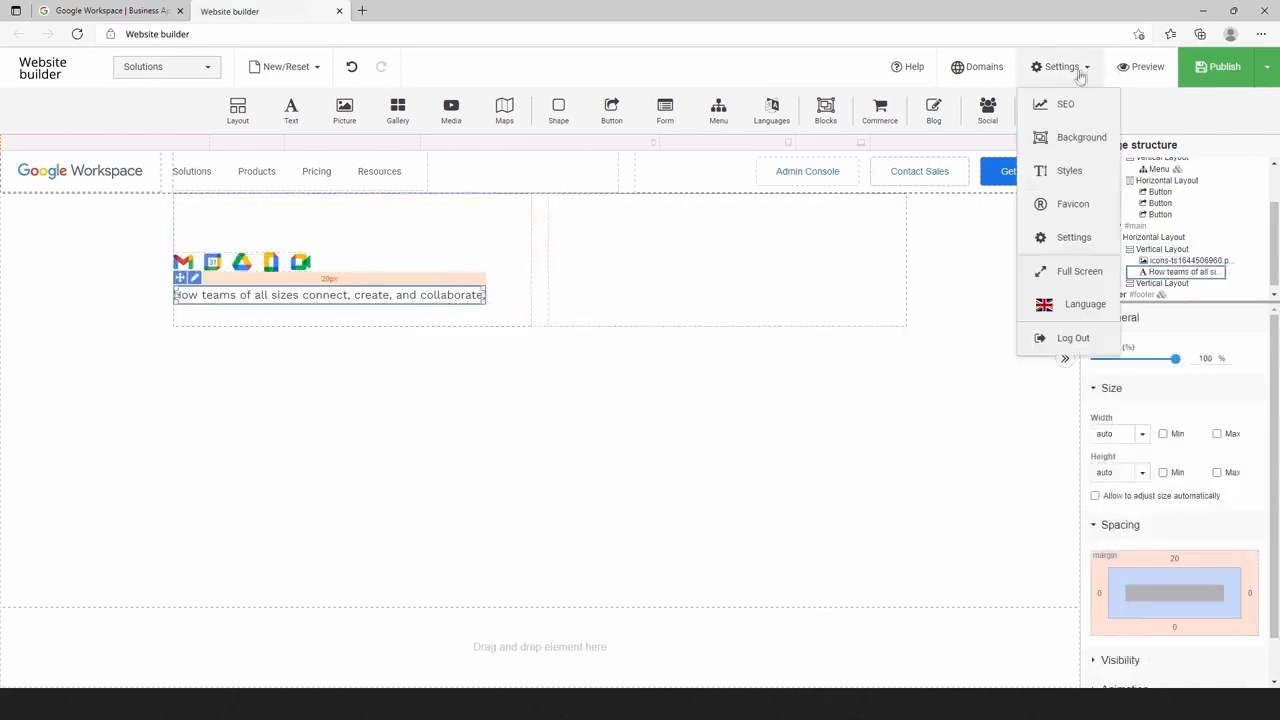
pyautogui.click(1069, 171)
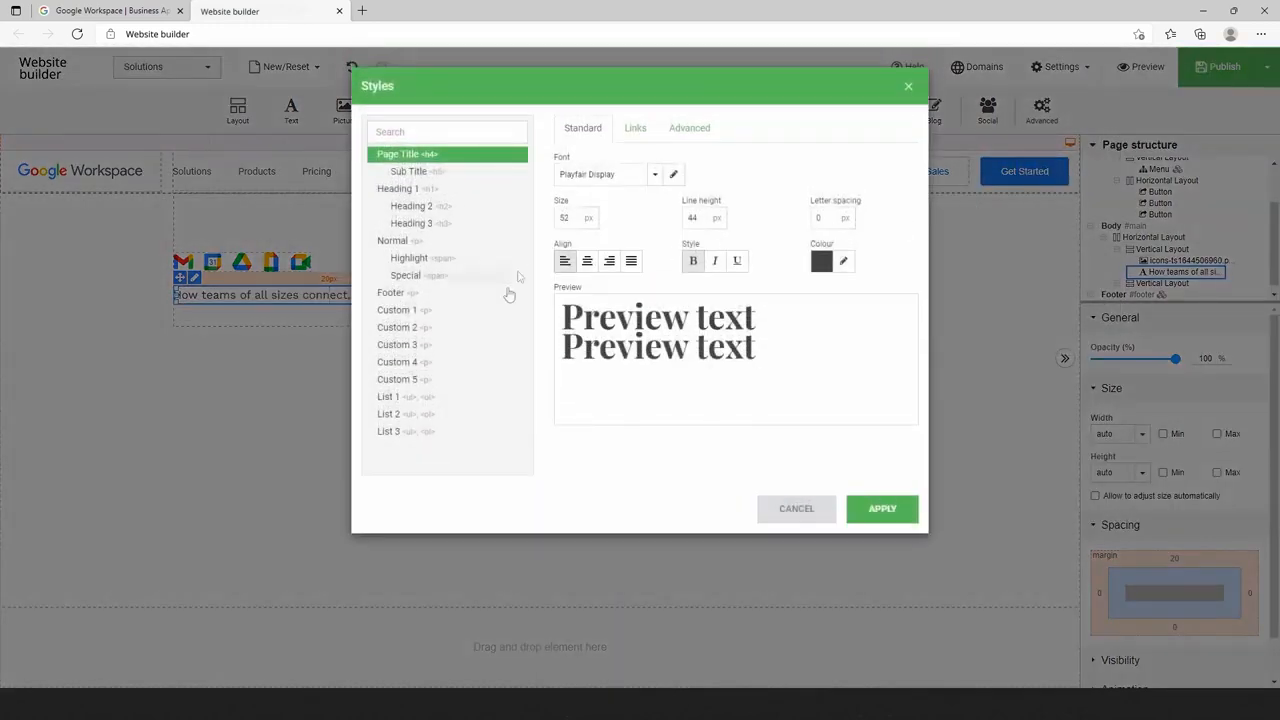
pyautogui.click(408, 383)
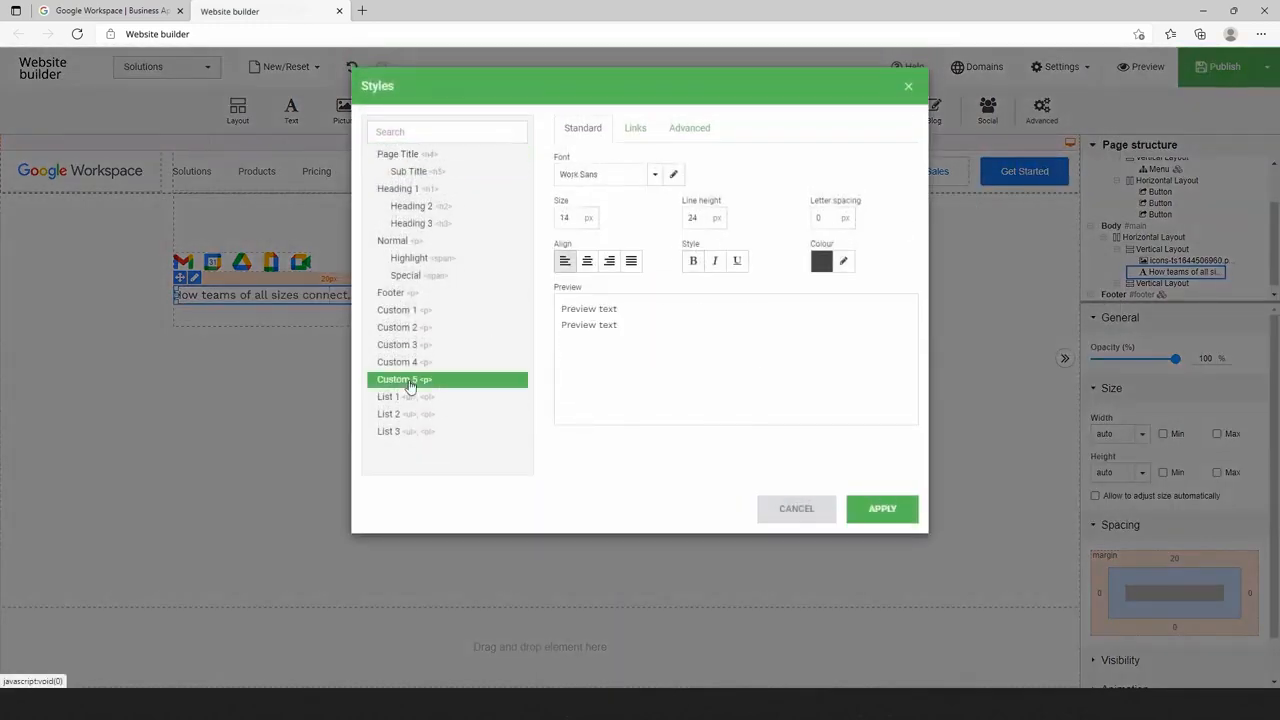
pyautogui.click(595, 175)
pyautogui.write('ope')
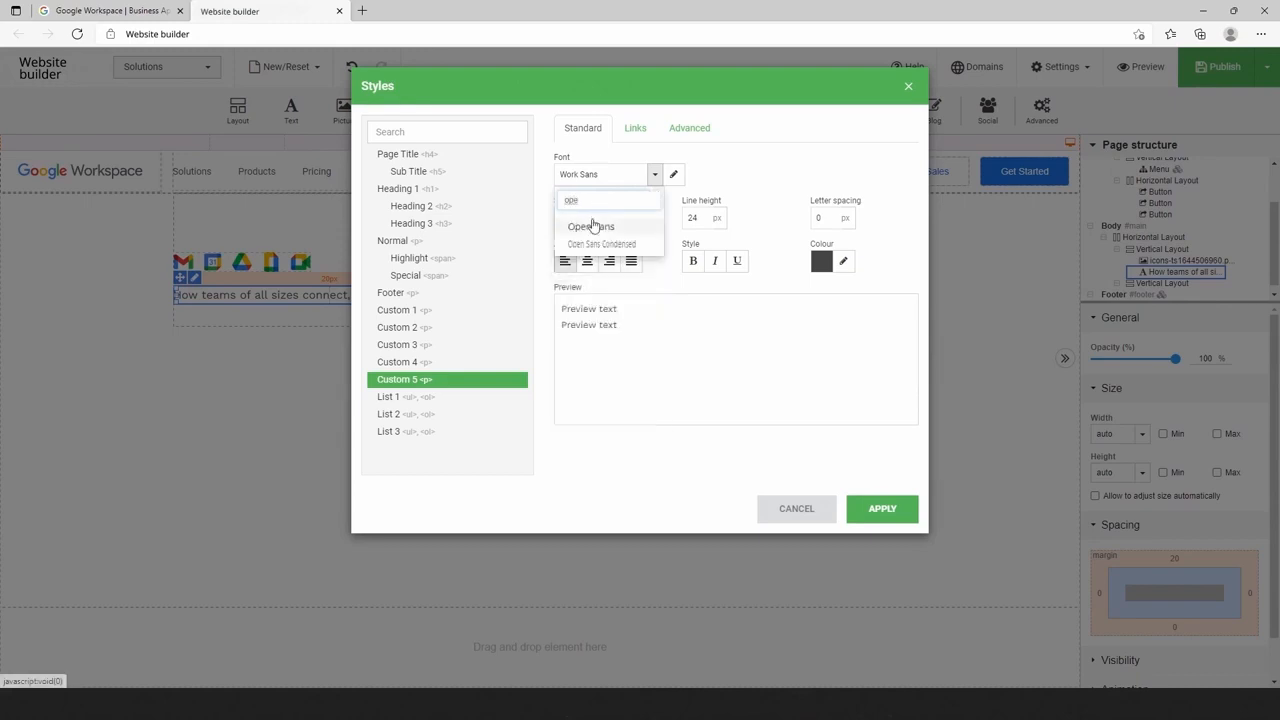
pyautogui.click(592, 222)
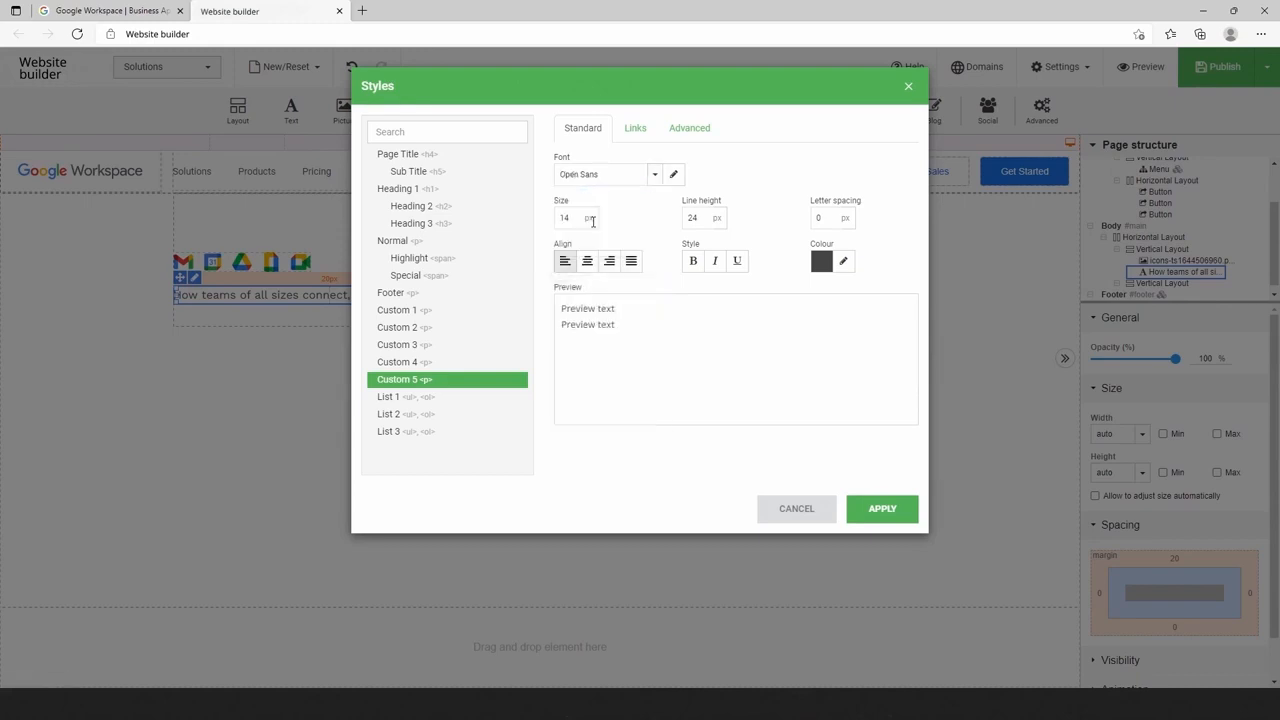
# Give Custom 5 a 44 px size, 54 px line height, -0.5 px letter spacing and colour #202124, and apply the styles.
pyautogui.moveTo(578, 218); pyautogui.dragTo(551, 227)
pyautogui.moveTo(696, 214); pyautogui.dragTo(683, 222)
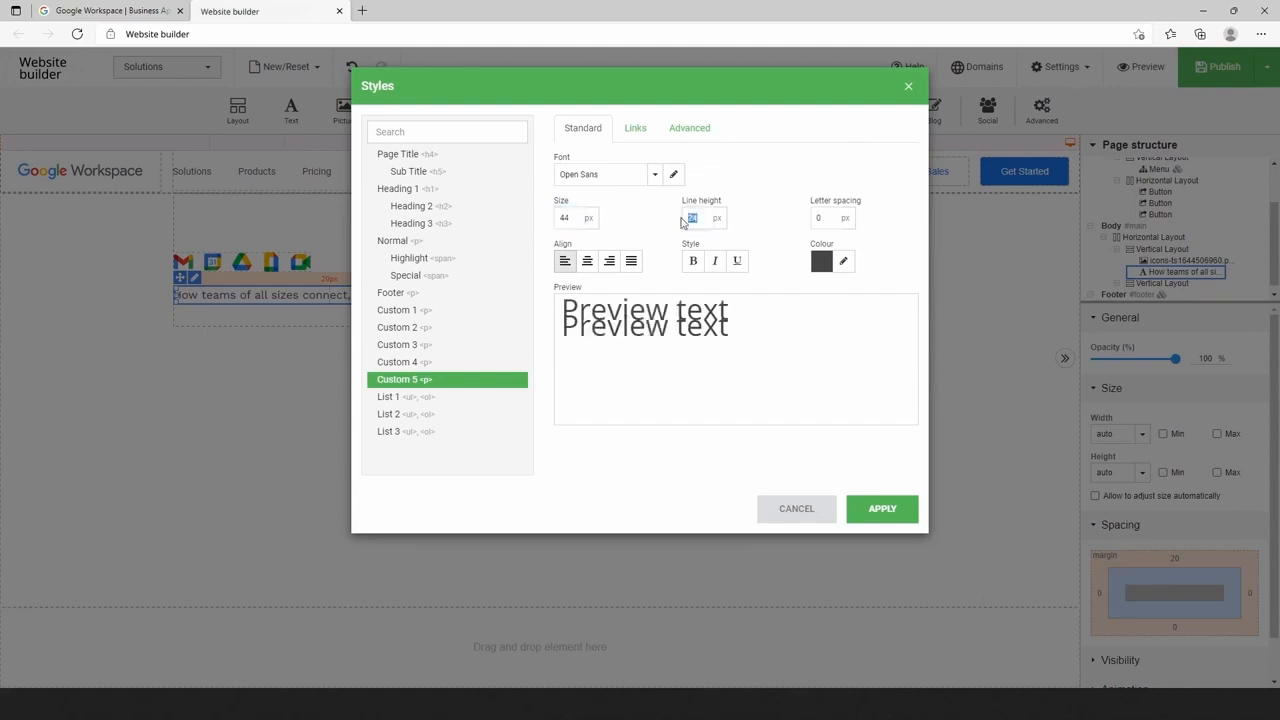
pyautogui.write('54')
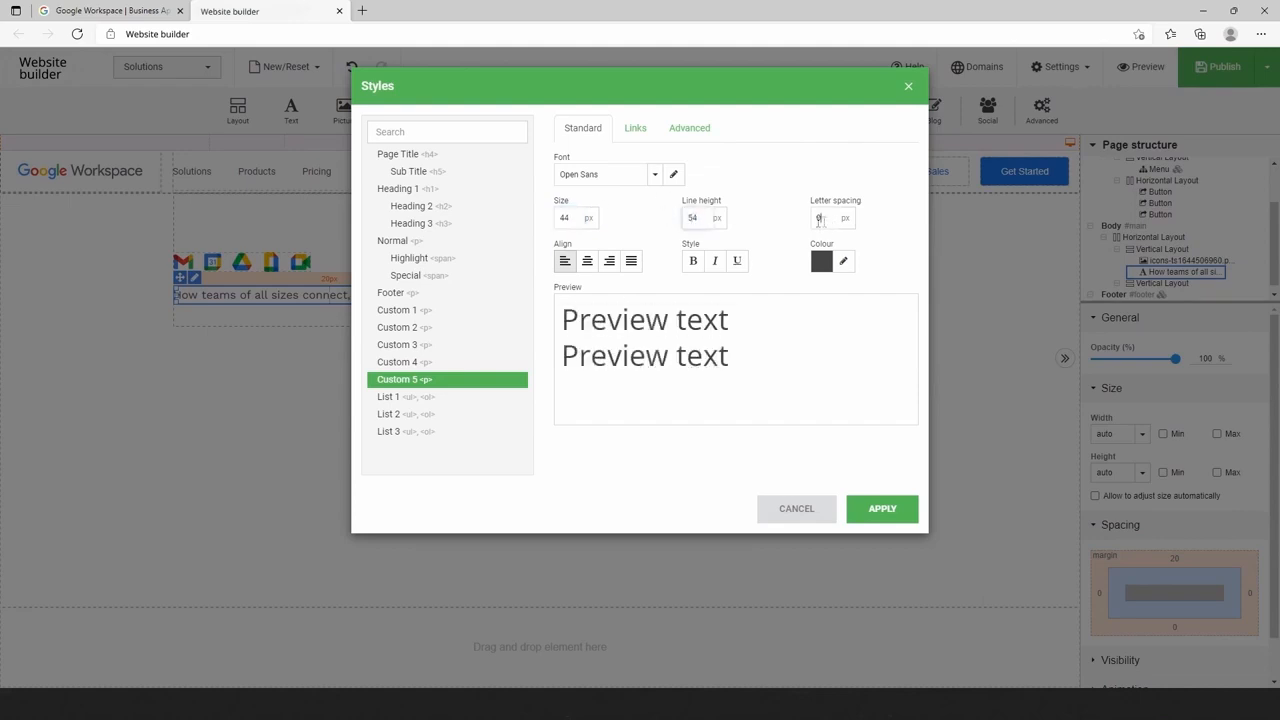
pyautogui.click(815, 220)
pyautogui.click(843, 261)
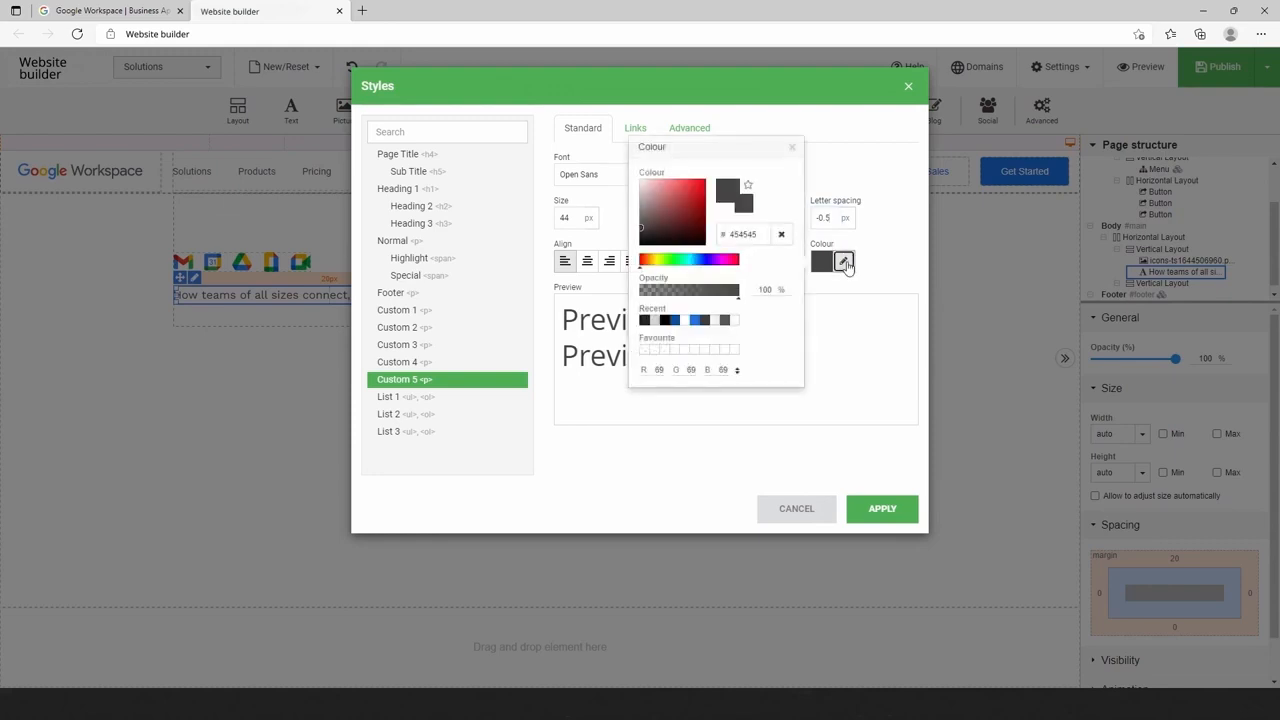
pyautogui.click(665, 320)
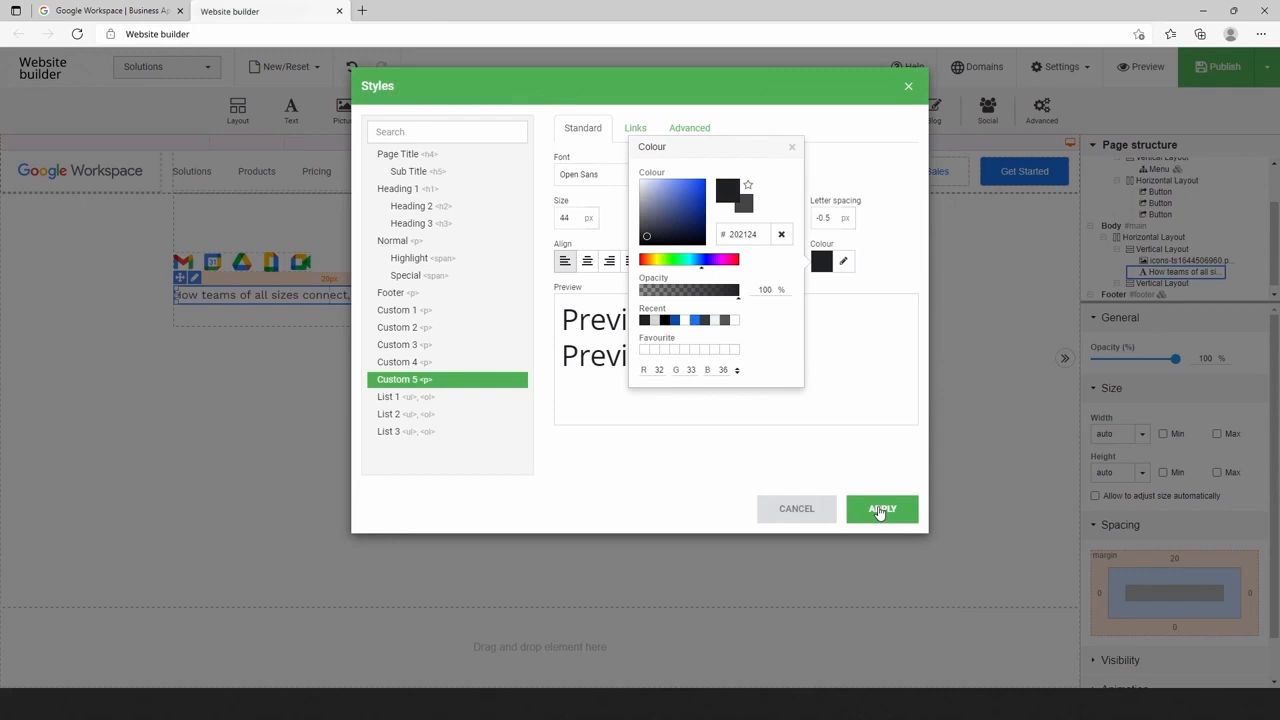
pyautogui.click(880, 511)
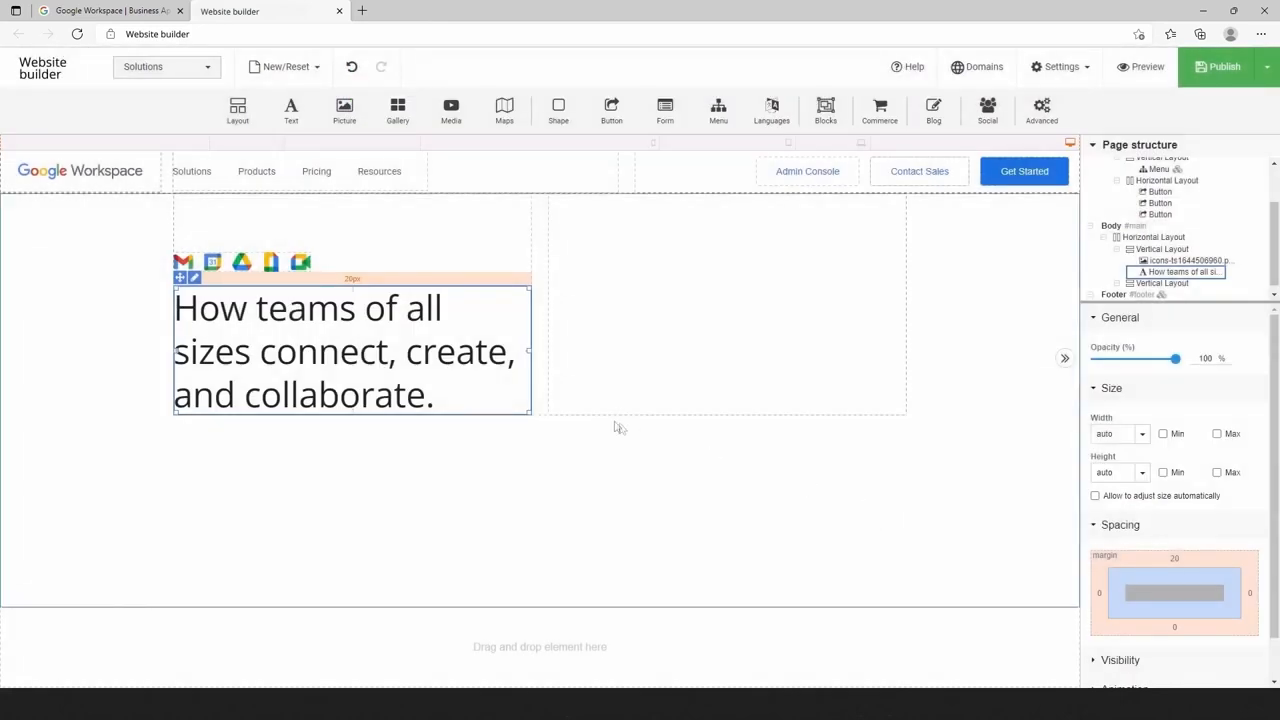
# Make the whole "How teams of all sizes" headline bold.
pyautogui.click(471, 386)
pyautogui.moveTo(471, 386); pyautogui.dragTo(145, 310)
pyautogui.click(262, 269)
# Set the left column's width to 55% and turn off its automatic size adjustment.
pyautogui.click(509, 219)
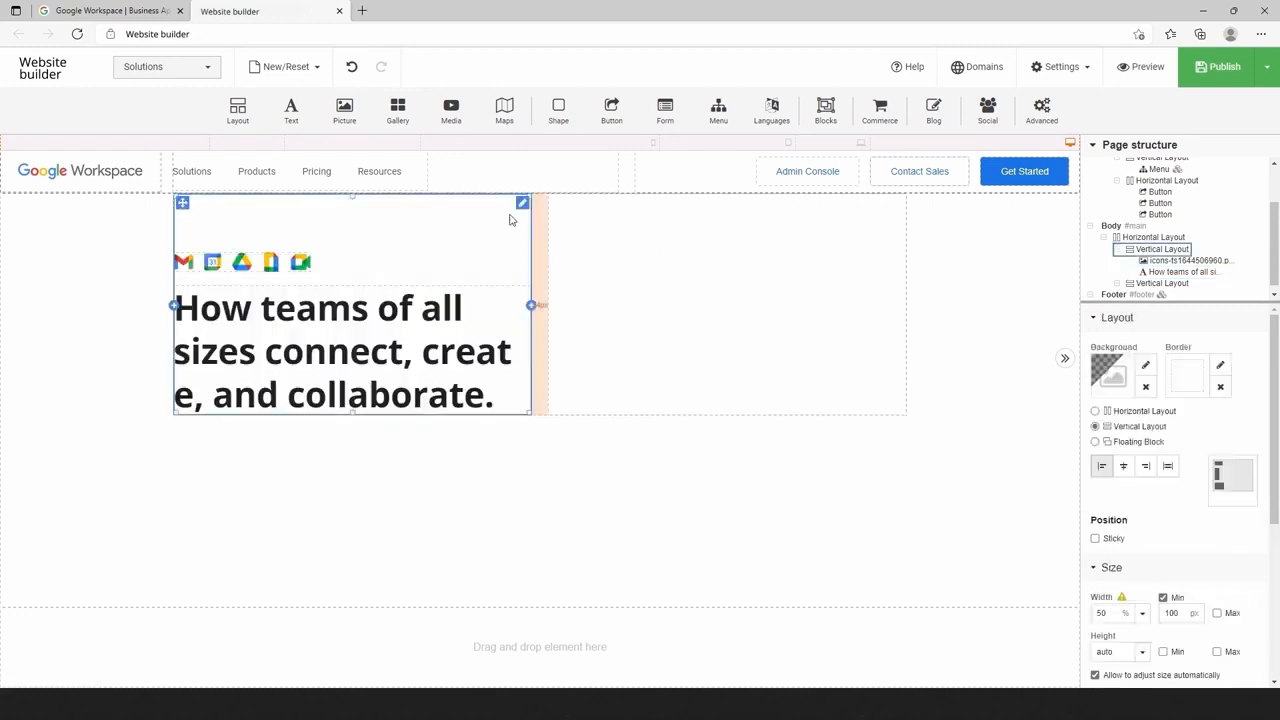
pyautogui.click(1100, 612)
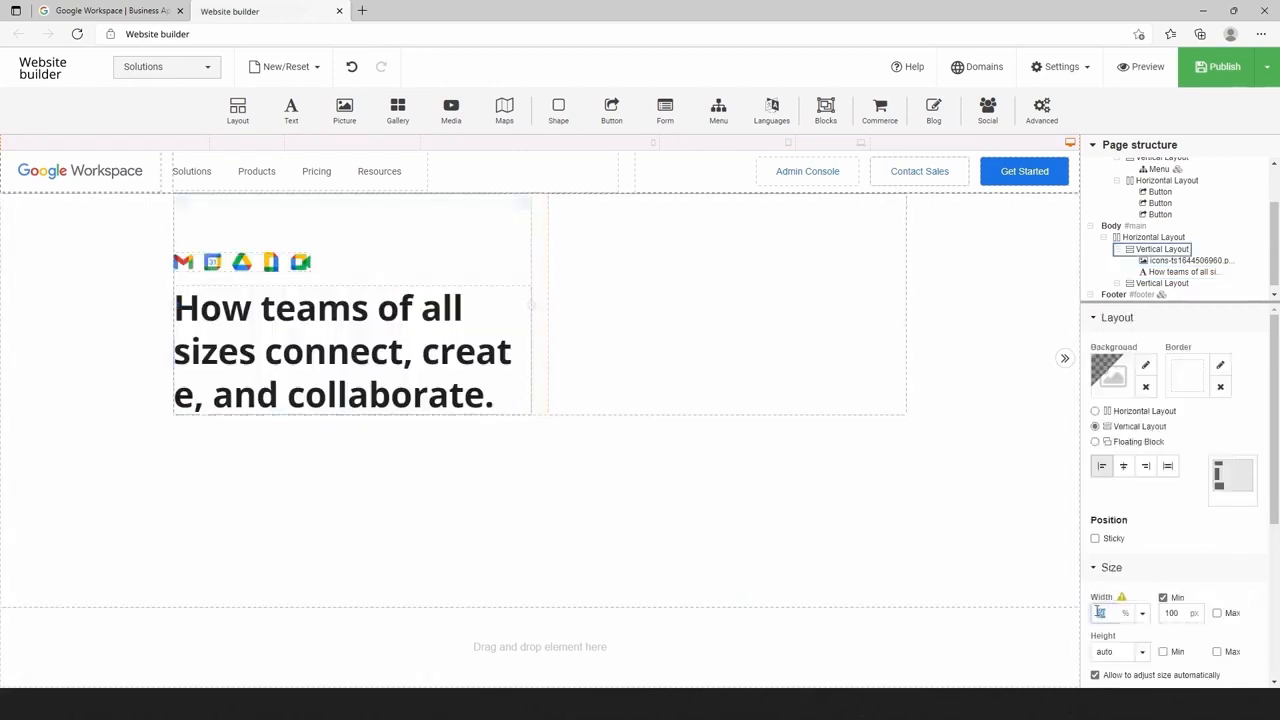
pyautogui.write('55')
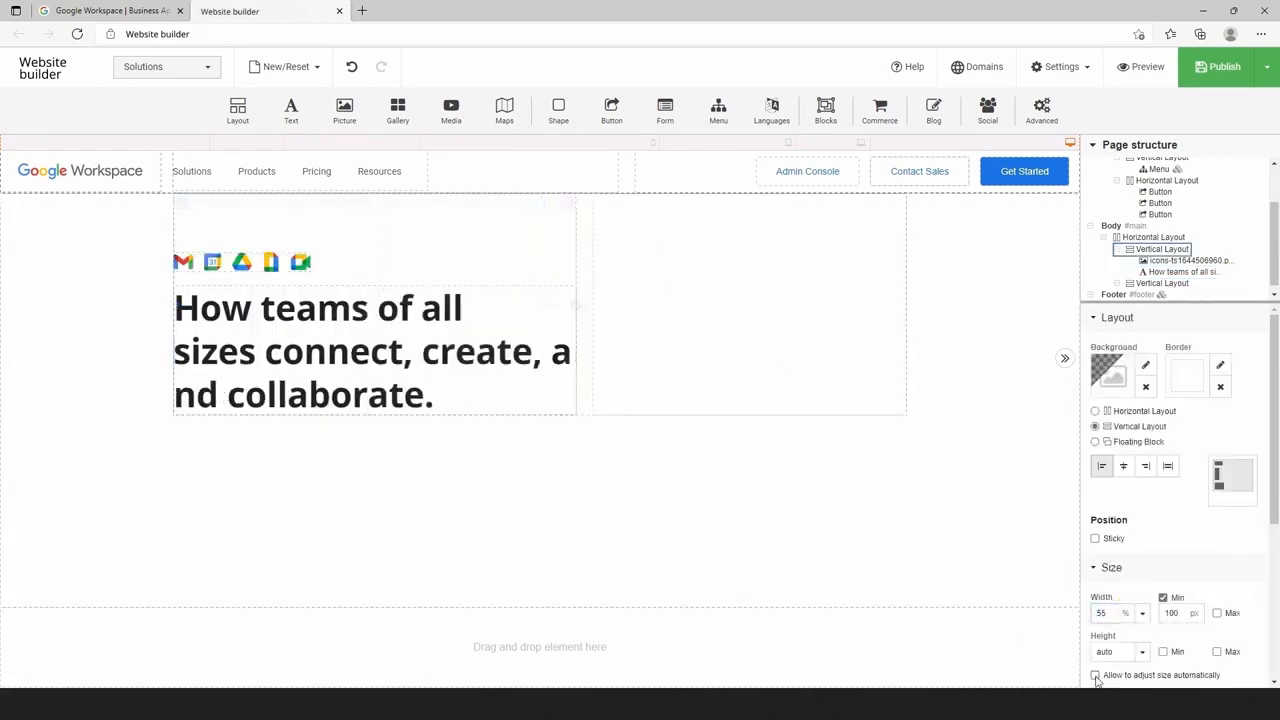
# Break the headline into three lines: "How teams of all sizes", "connect, create," and "and collaborate.".
pyautogui.click(481, 308)
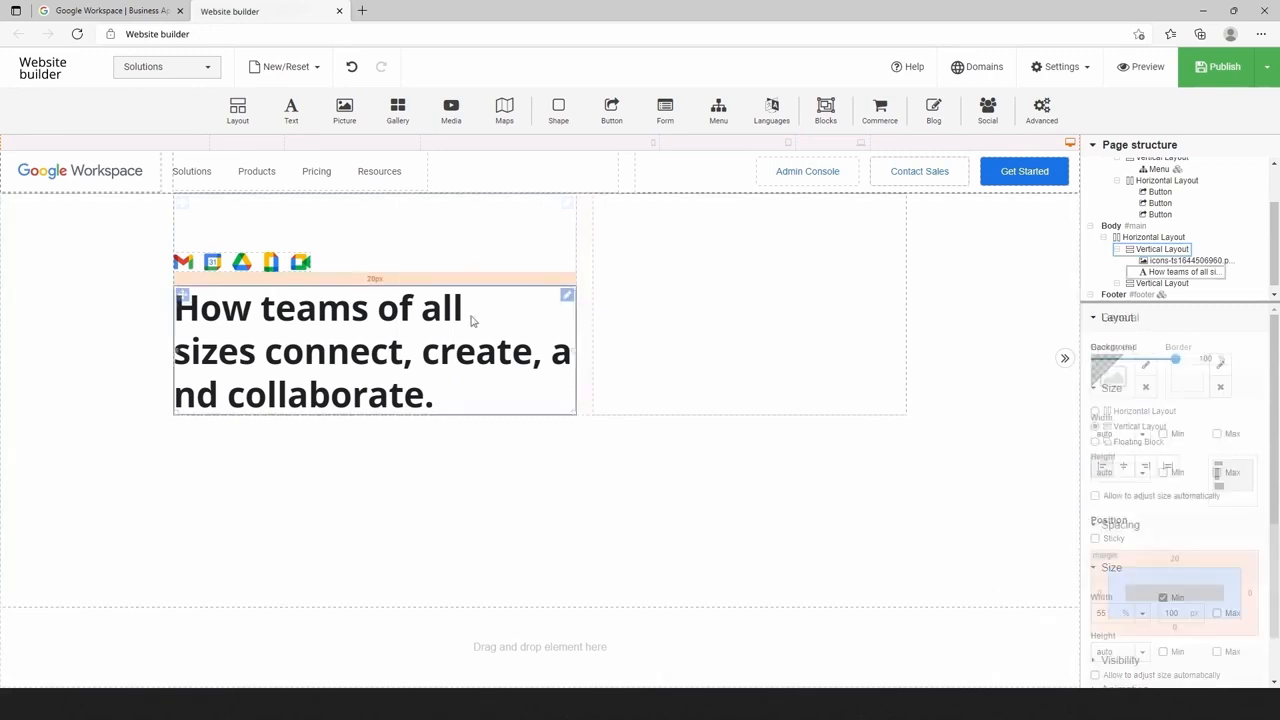
pyautogui.click(480, 303)
pyautogui.press('Delete')
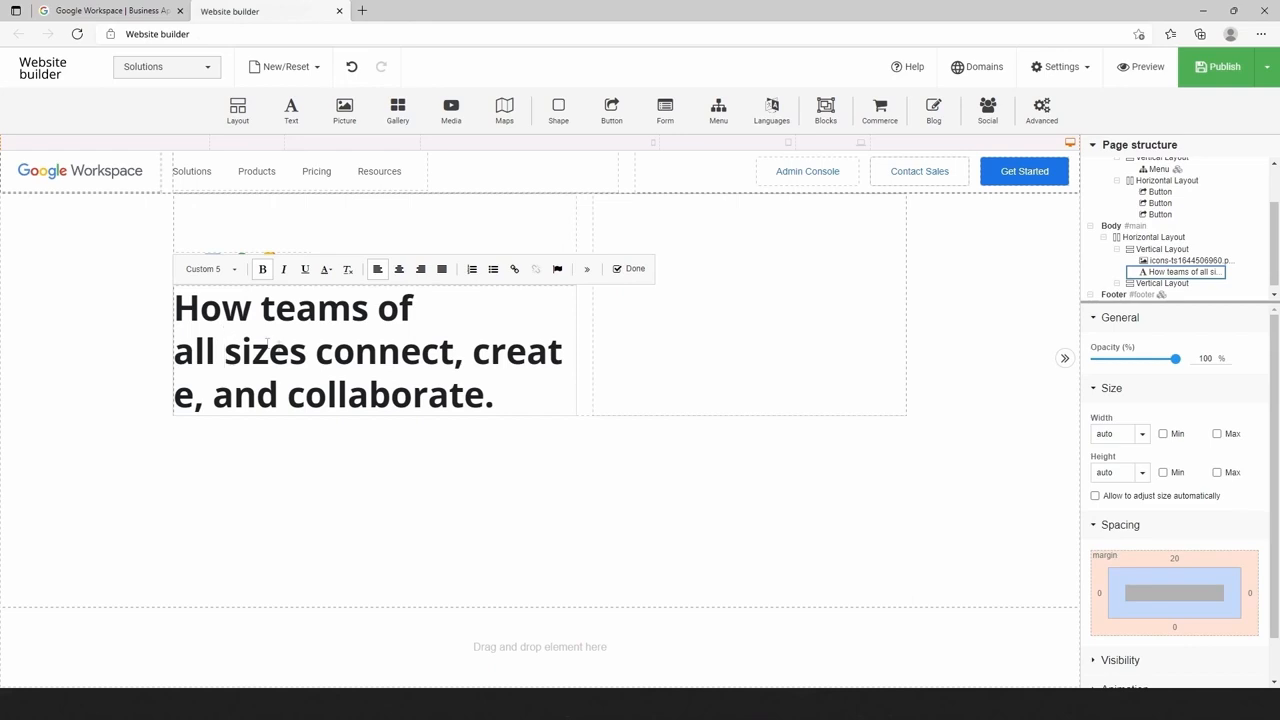
pyautogui.click(306, 352)
pyautogui.press('Return')
pyautogui.press('Return')
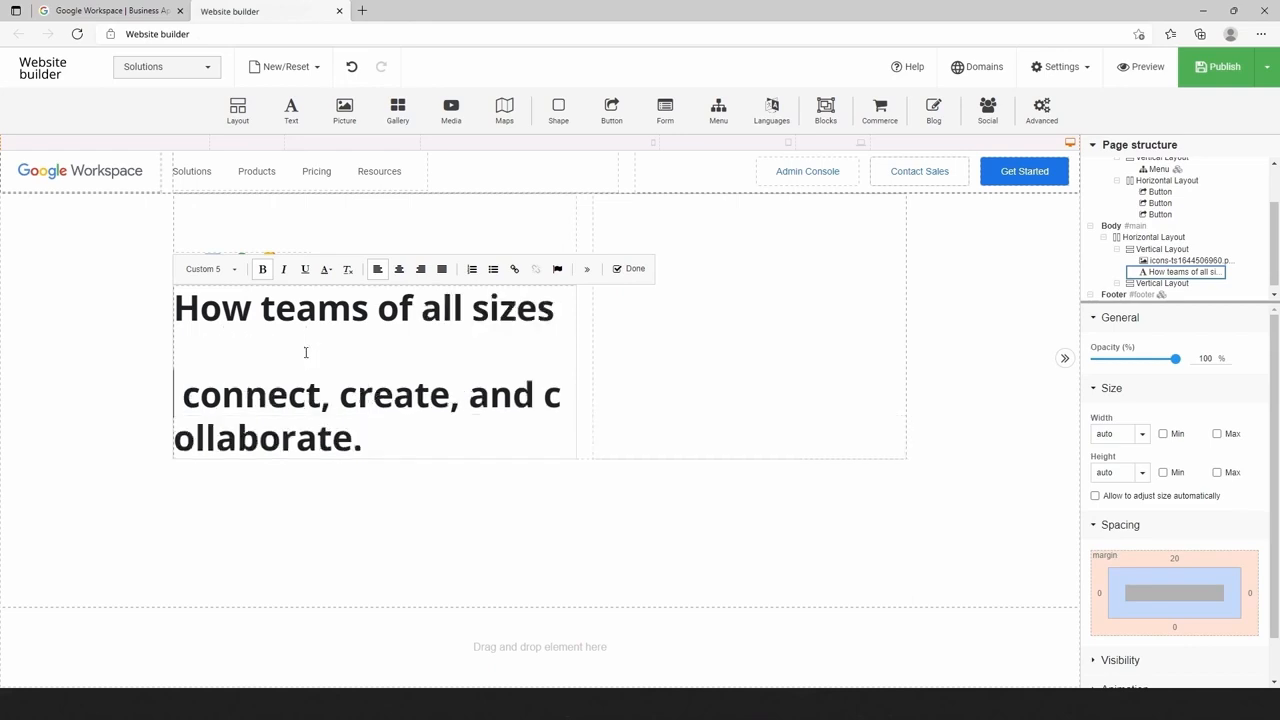
pyautogui.press('BackSpace')
pyautogui.press('BackSpace')
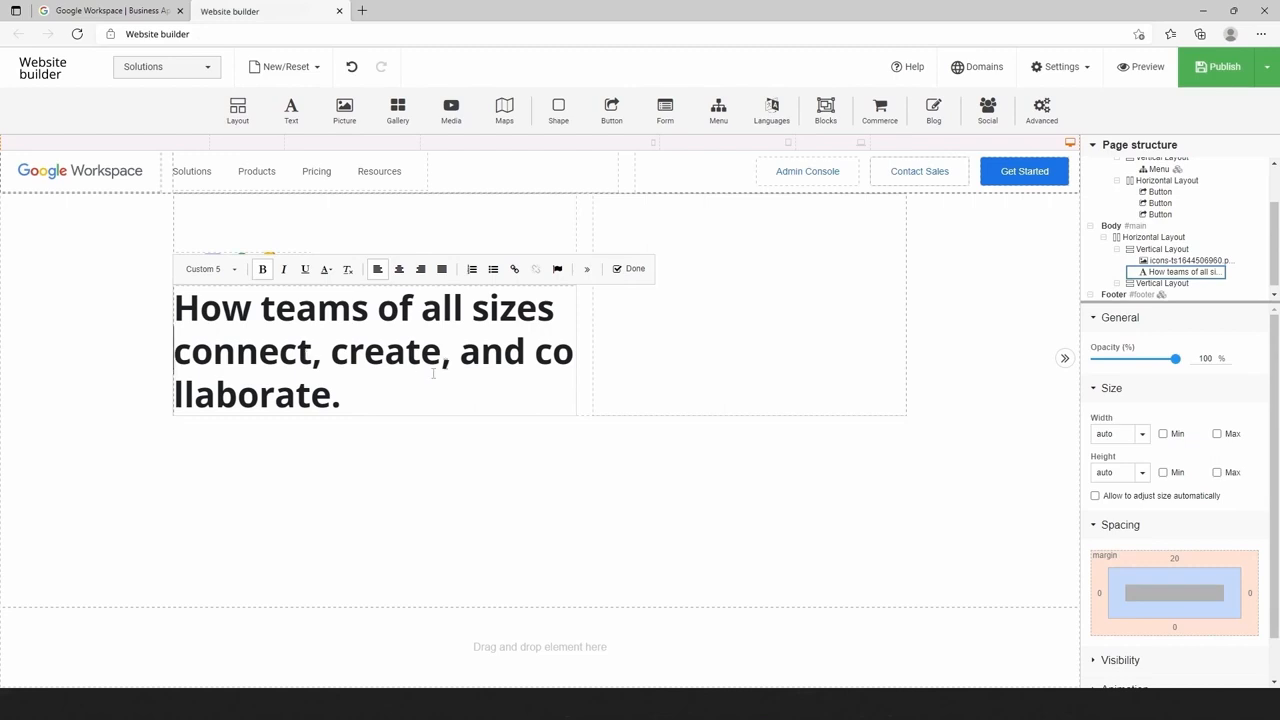
pyautogui.click(462, 353)
pyautogui.press('Return')
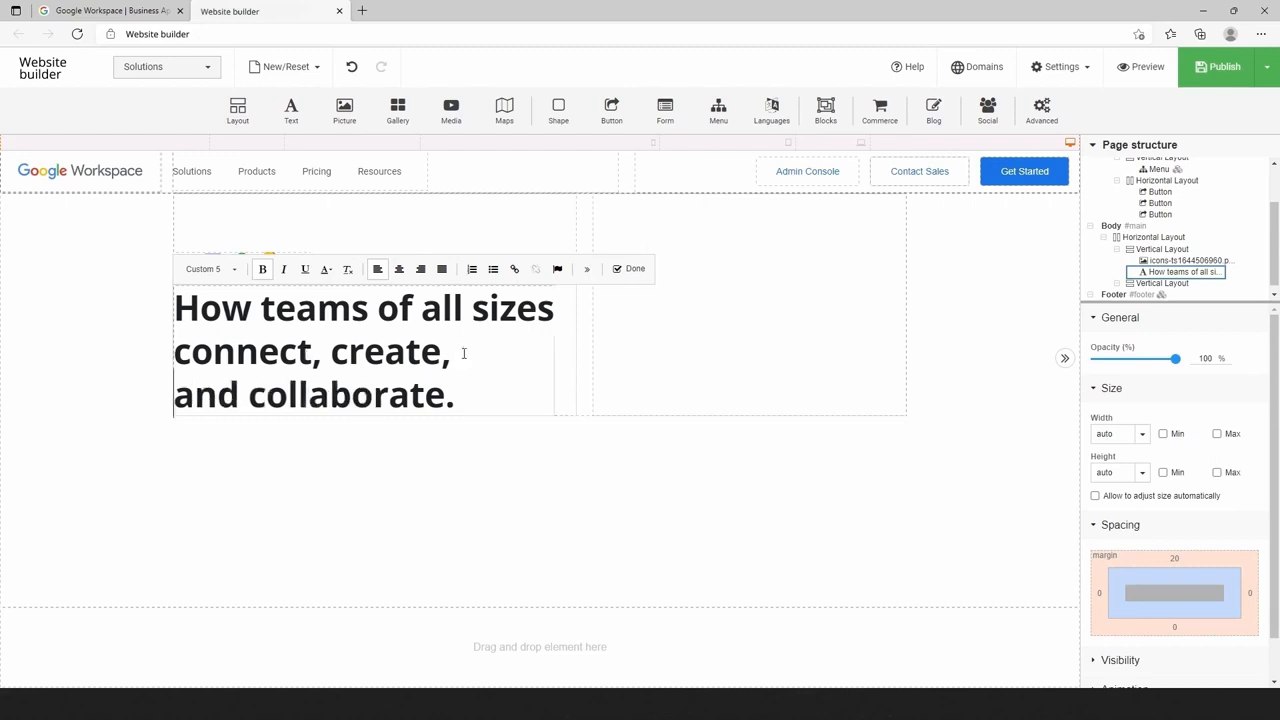
pyautogui.click(436, 224)
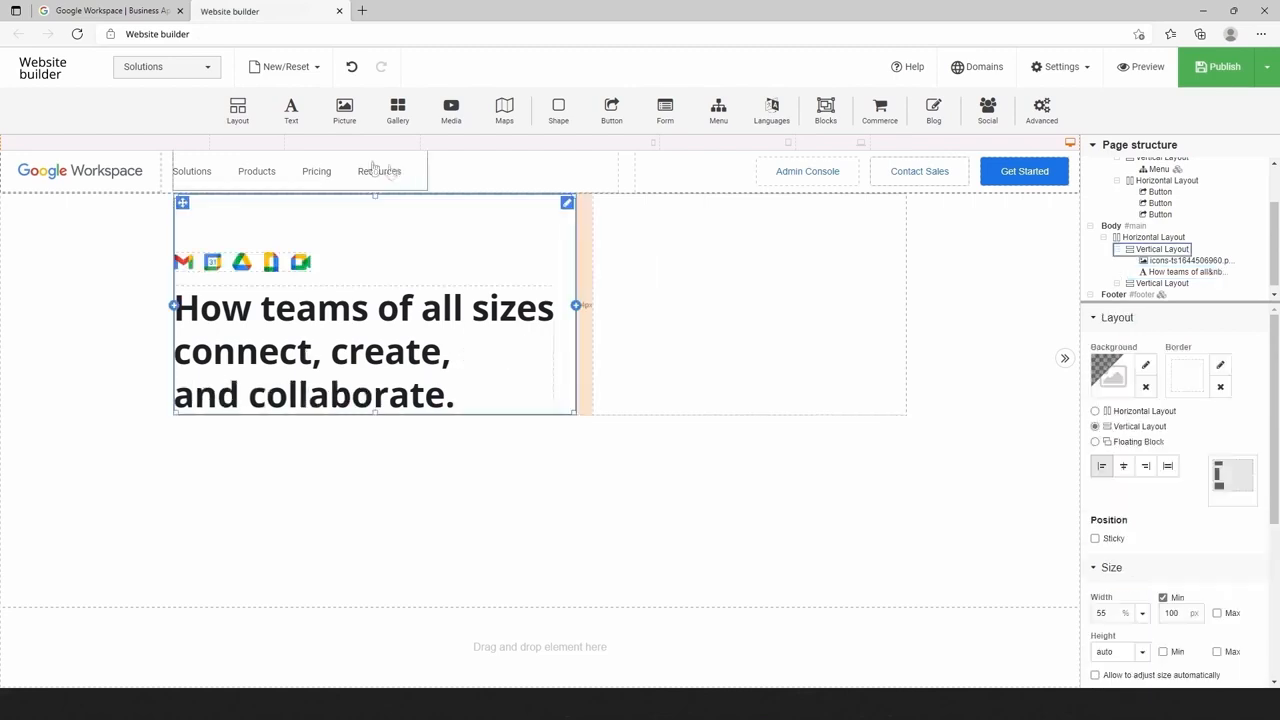
# Add a paragraph text element below the headline in the left column and set its top margin to 15.
pyautogui.moveTo(291, 110); pyautogui.dragTo(311, 402)
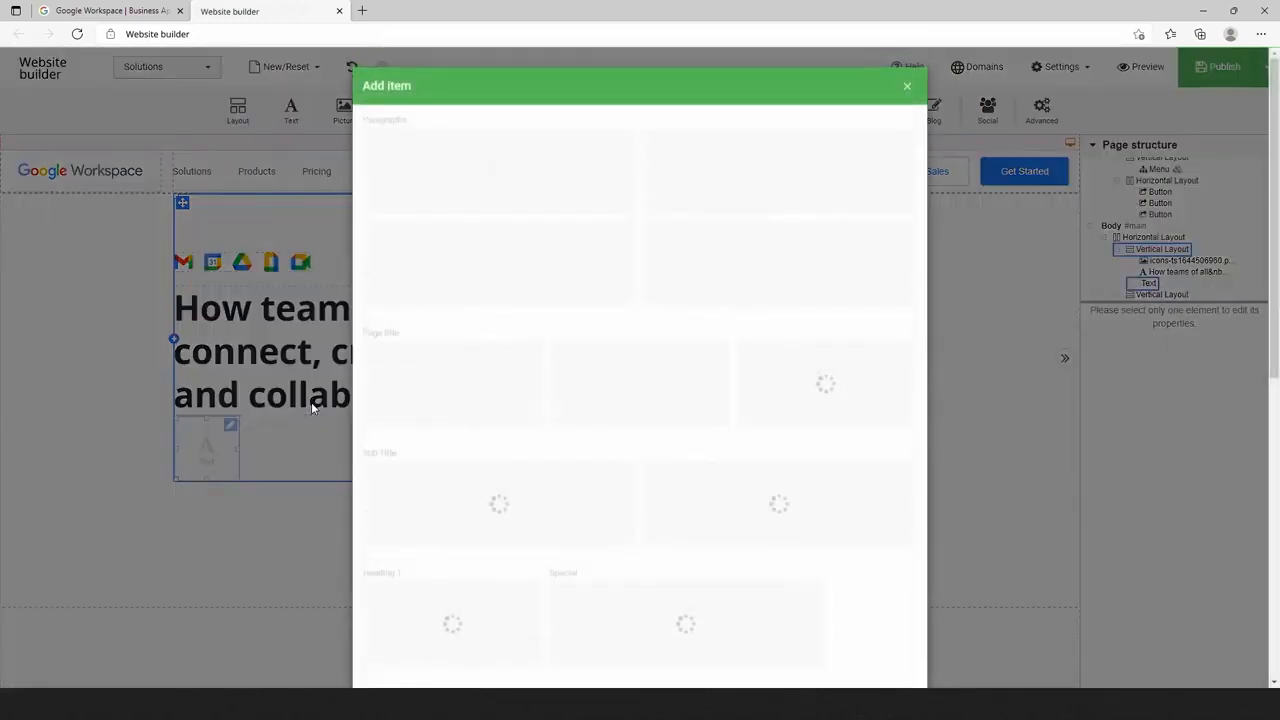
pyautogui.click(426, 191)
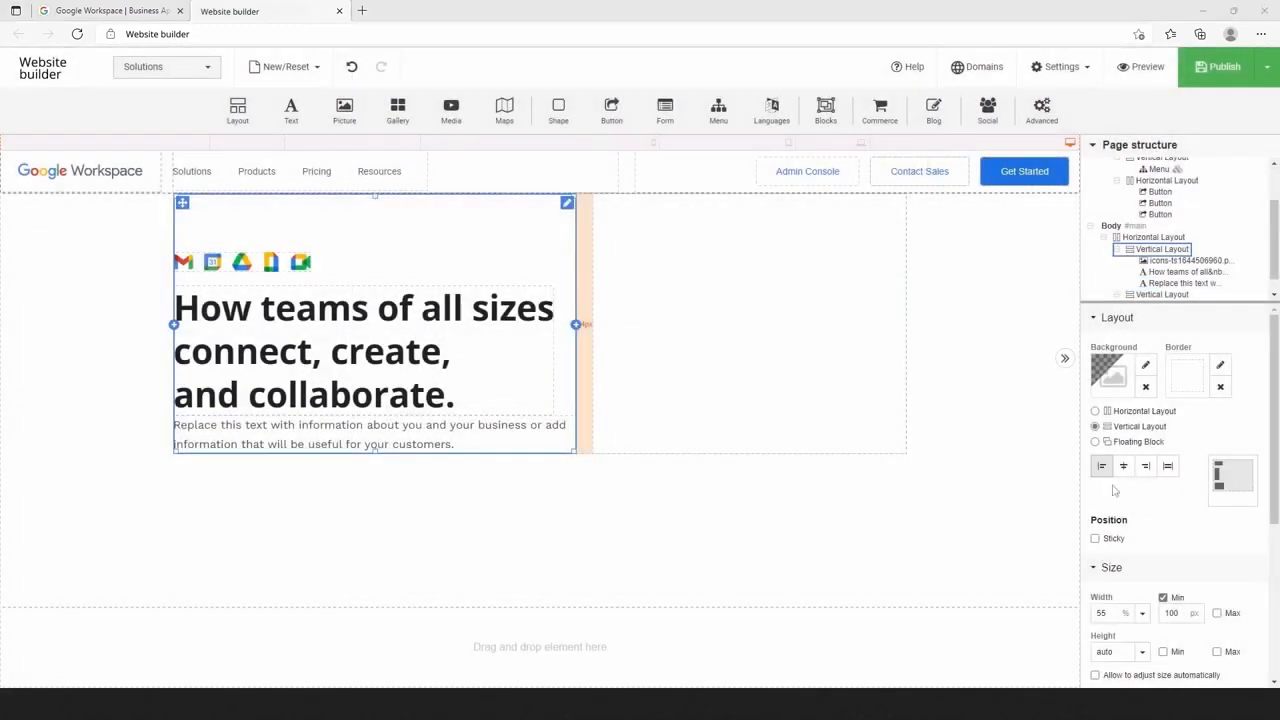
pyautogui.click(400, 445)
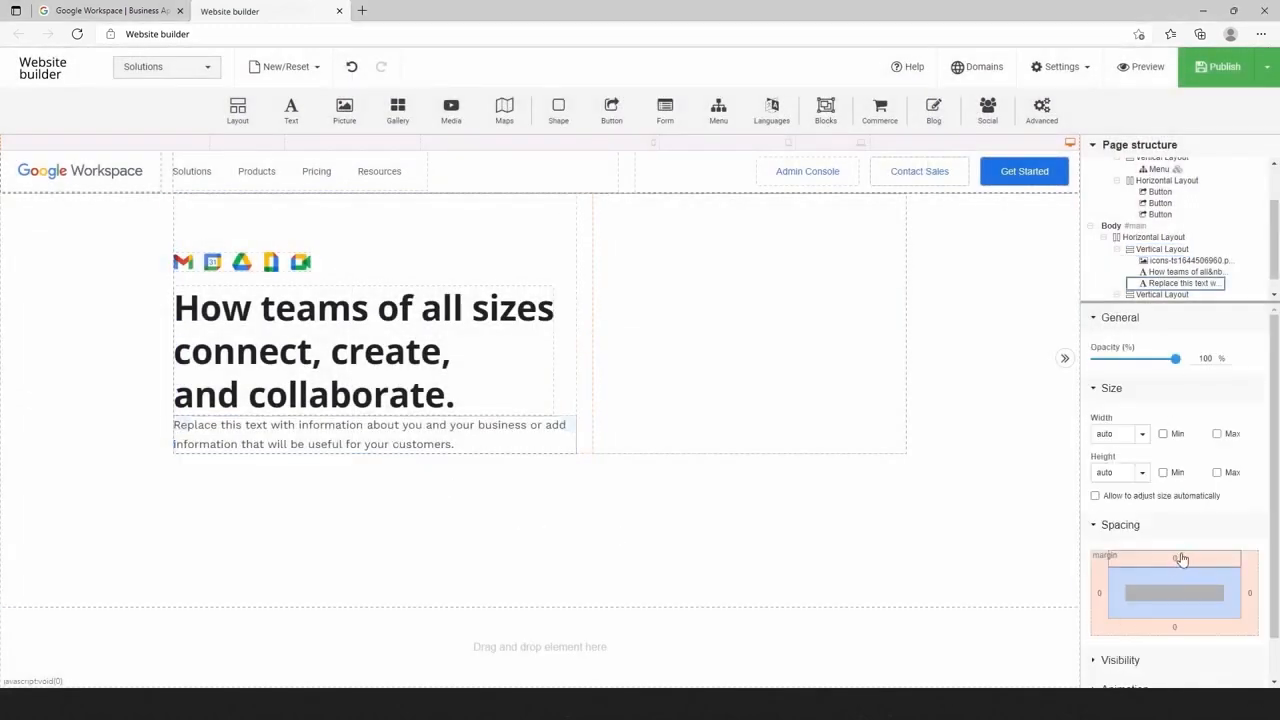
pyautogui.click(1181, 559)
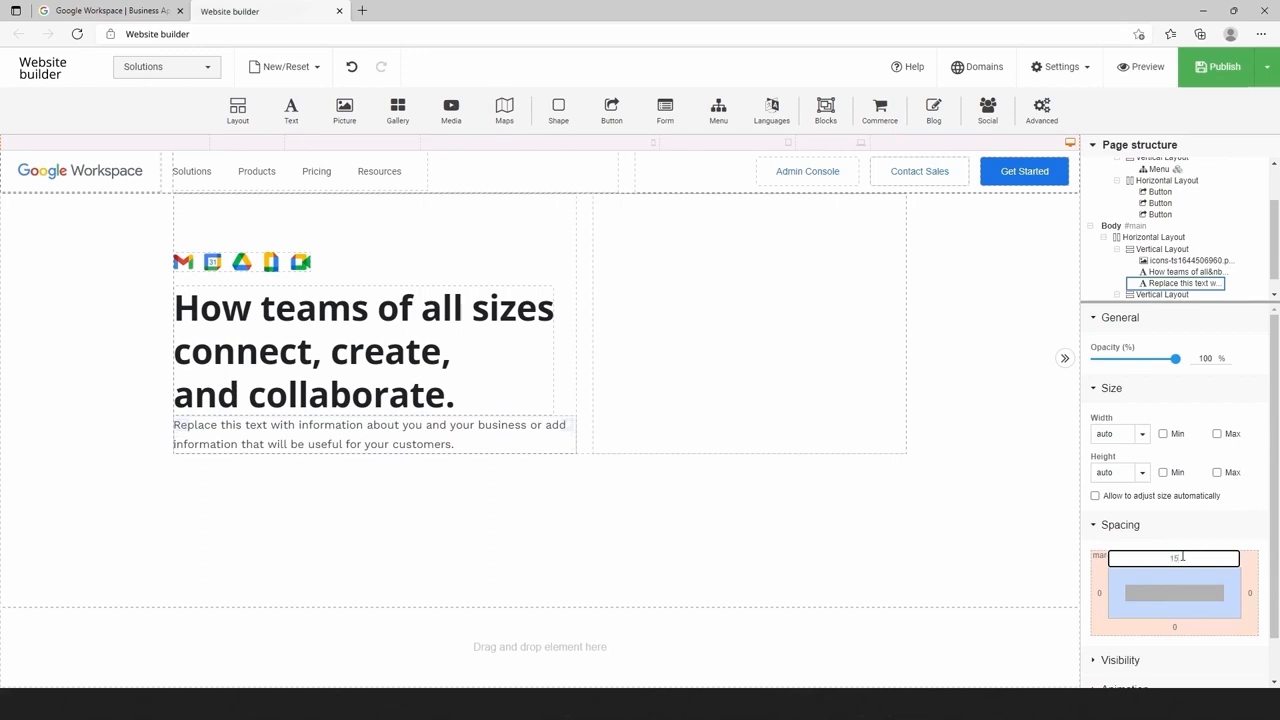
pyautogui.press('Return')
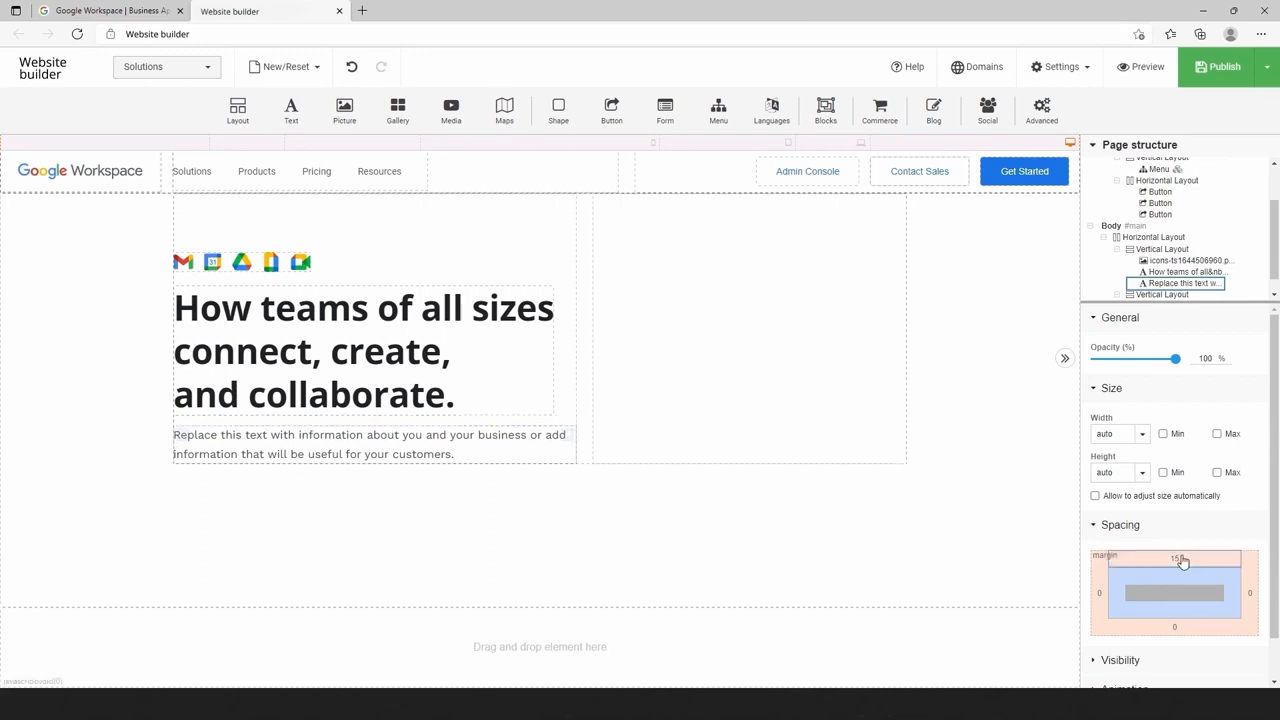
# Replace the placeholder paragraph with "A flexible, innovative solution for people and organizations to achieve more.".
pyautogui.click(404, 453)
pyautogui.moveTo(463, 457); pyautogui.dragTo(170, 445)
pyautogui.write('A flexible, innovative solution for people and organizations to achieve more.')
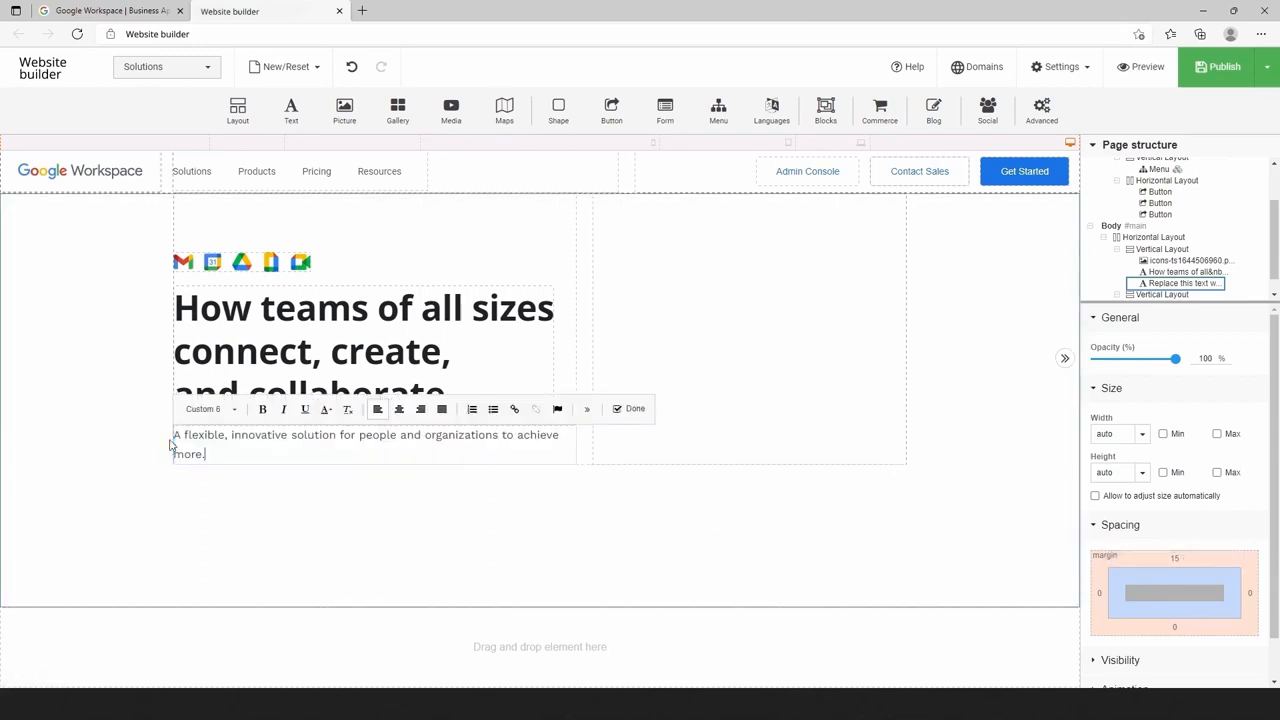
# Open the website's text styles and change the font of the Custom 6 style to Open Sans.
pyautogui.click(1062, 66)
pyautogui.click(1066, 171)
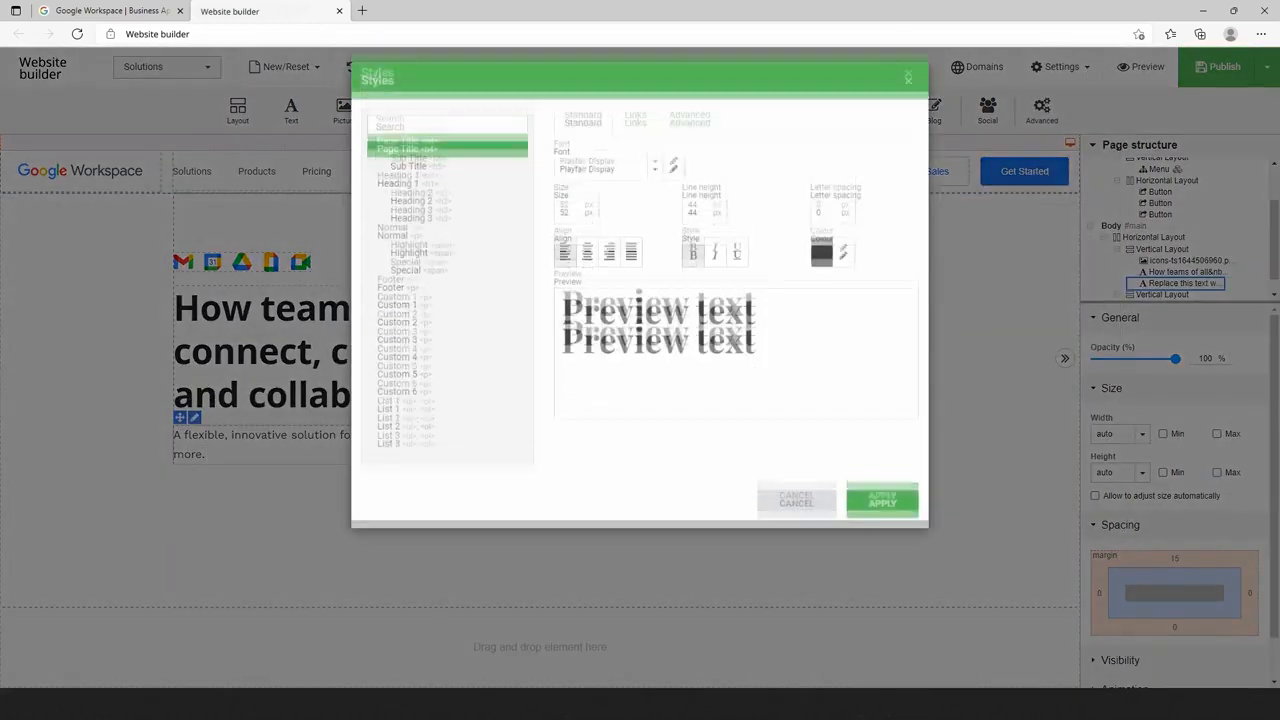
pyautogui.click(412, 398)
pyautogui.click(585, 176)
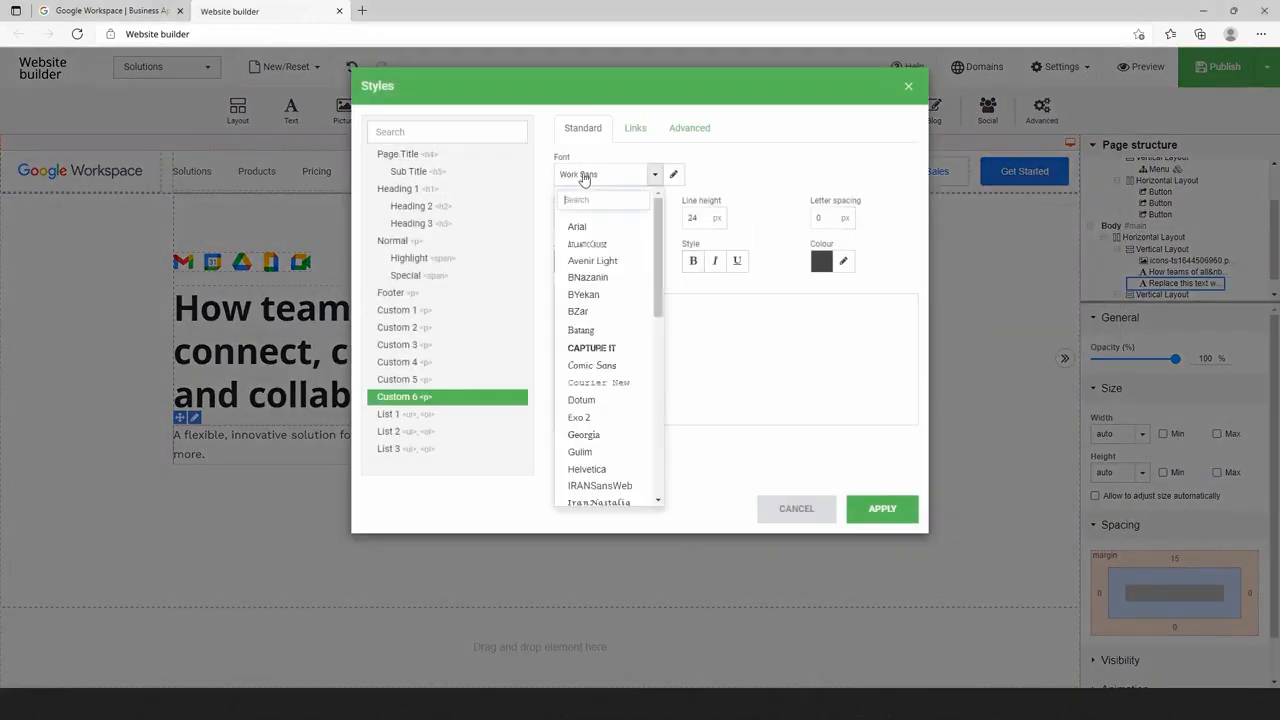
pyautogui.write('open')
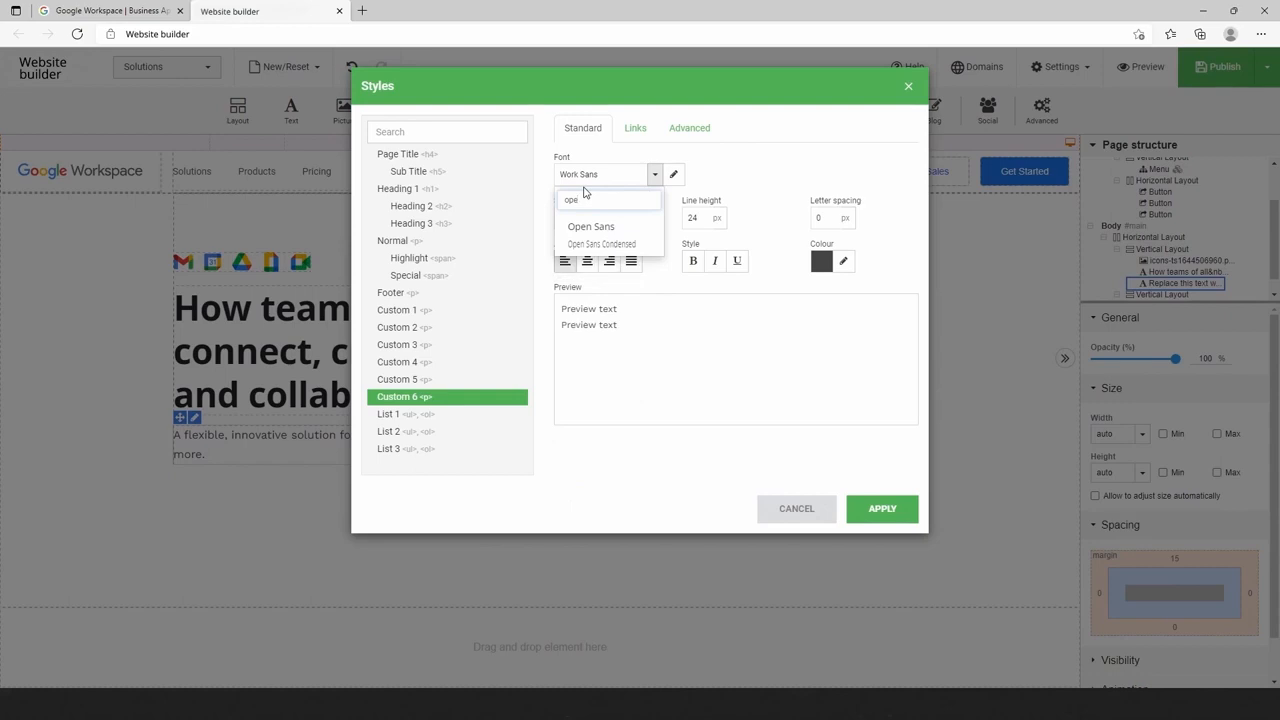
pyautogui.click(580, 224)
# Give Custom 6 a 16 px size, -0.5 px letter spacing and colour #202124, and apply the styles.
pyautogui.click(565, 217)
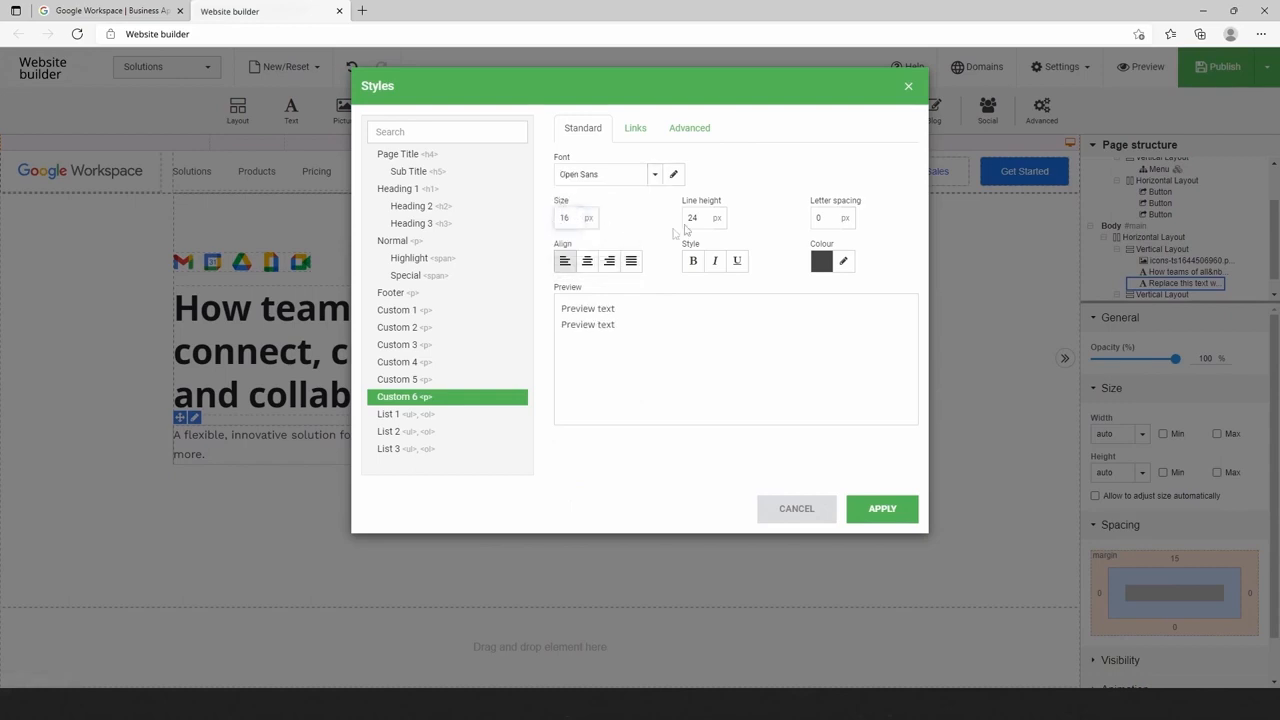
pyautogui.press('Tab')
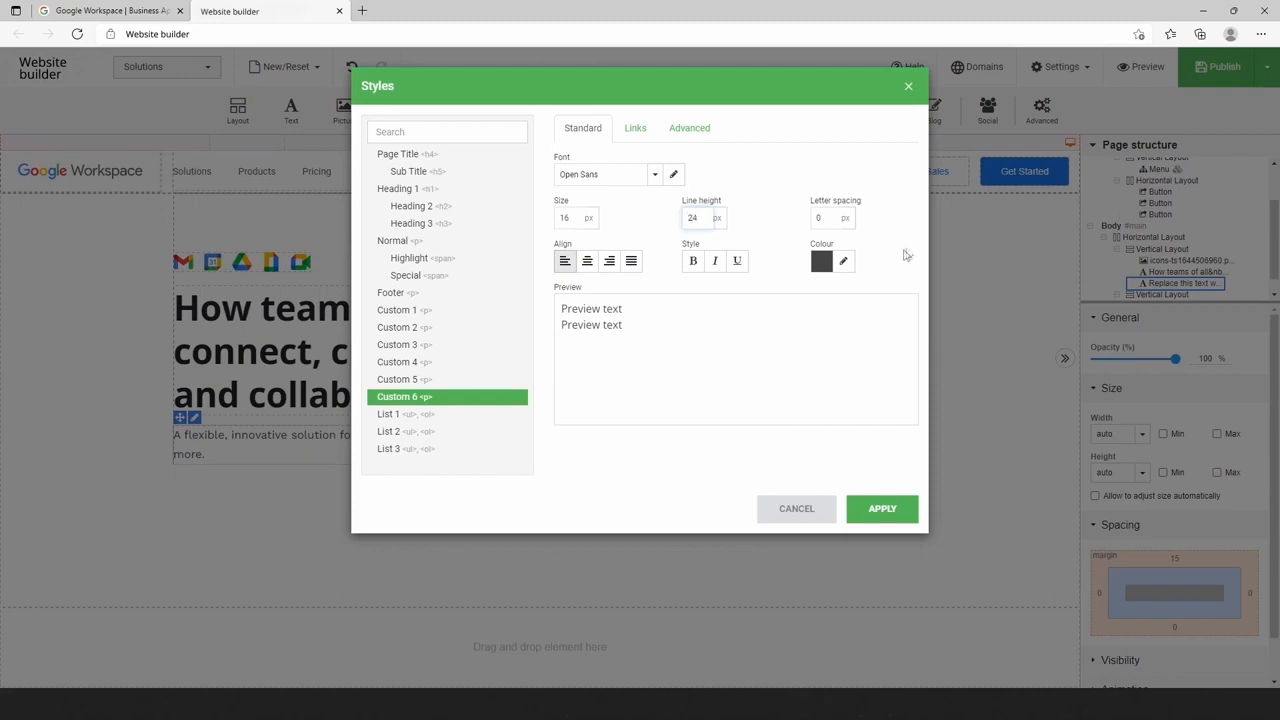
pyautogui.click(821, 217)
pyautogui.click(843, 261)
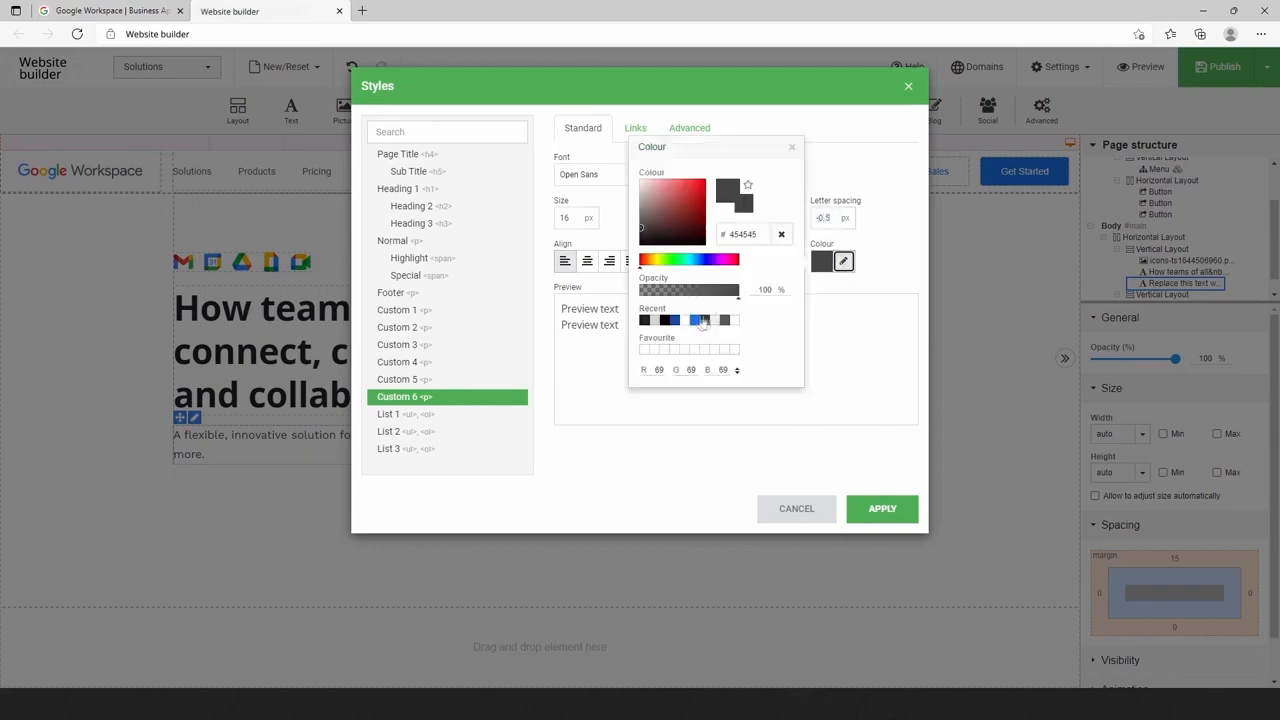
pyautogui.click(642, 323)
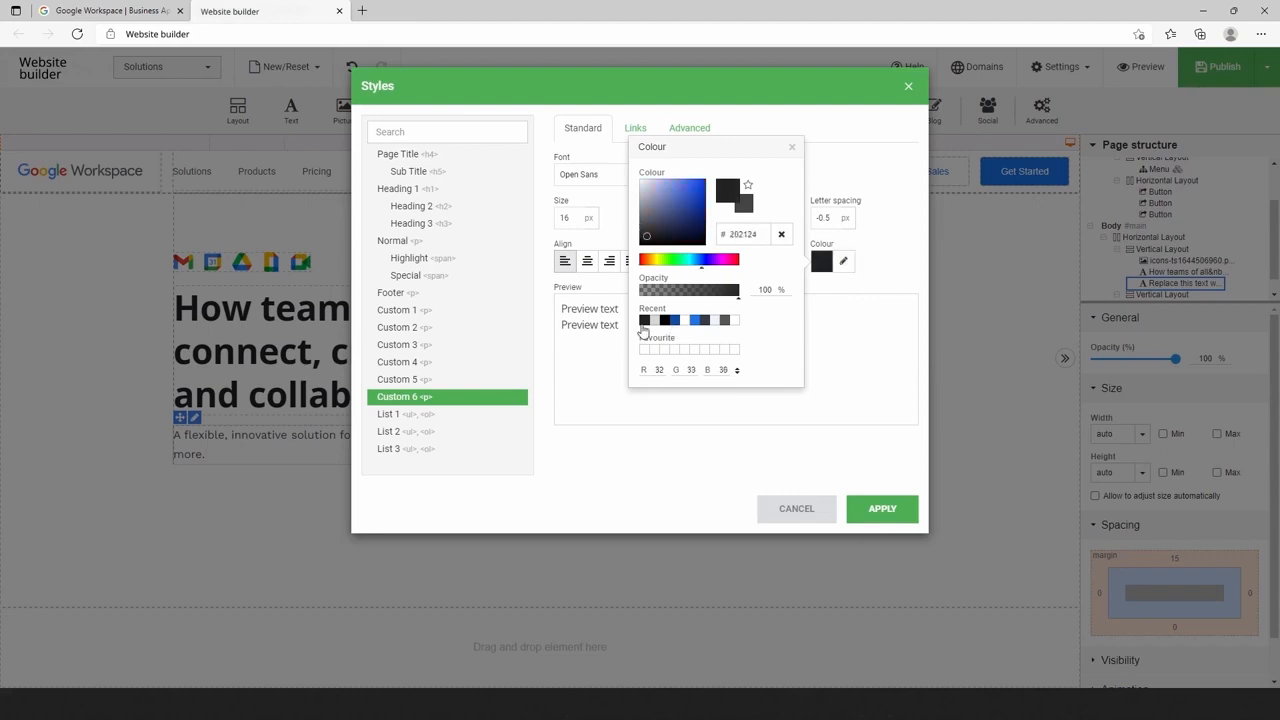
pyautogui.click(841, 383)
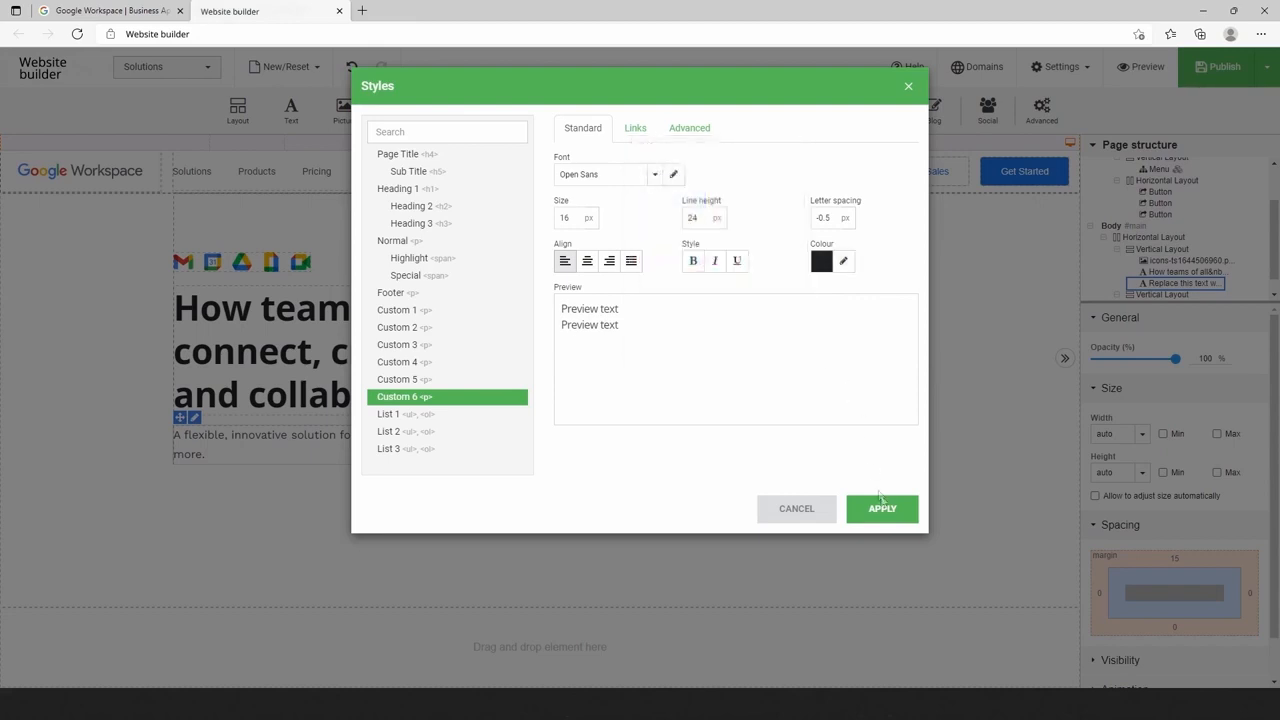
pyautogui.click(882, 509)
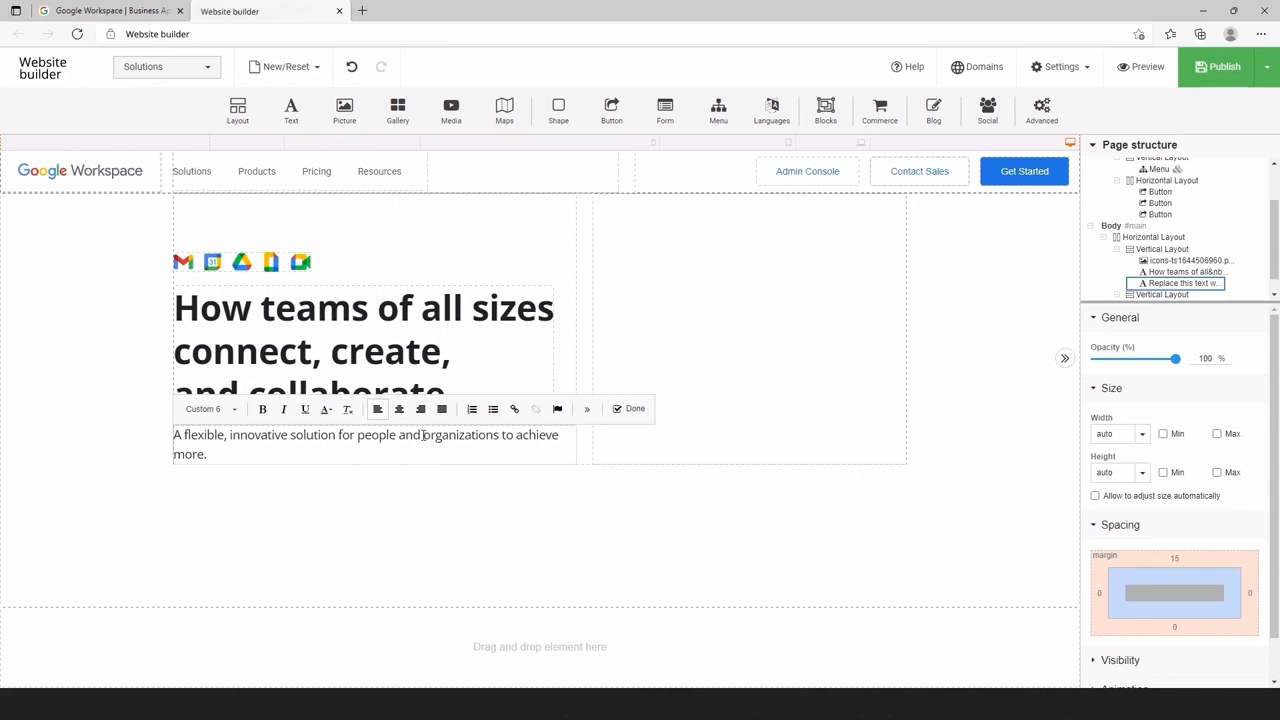
# Insert a line break before "organizations" in the paragraph under the headline.
pyautogui.click(422, 437)
pyautogui.hotkey('shift', 'Return')
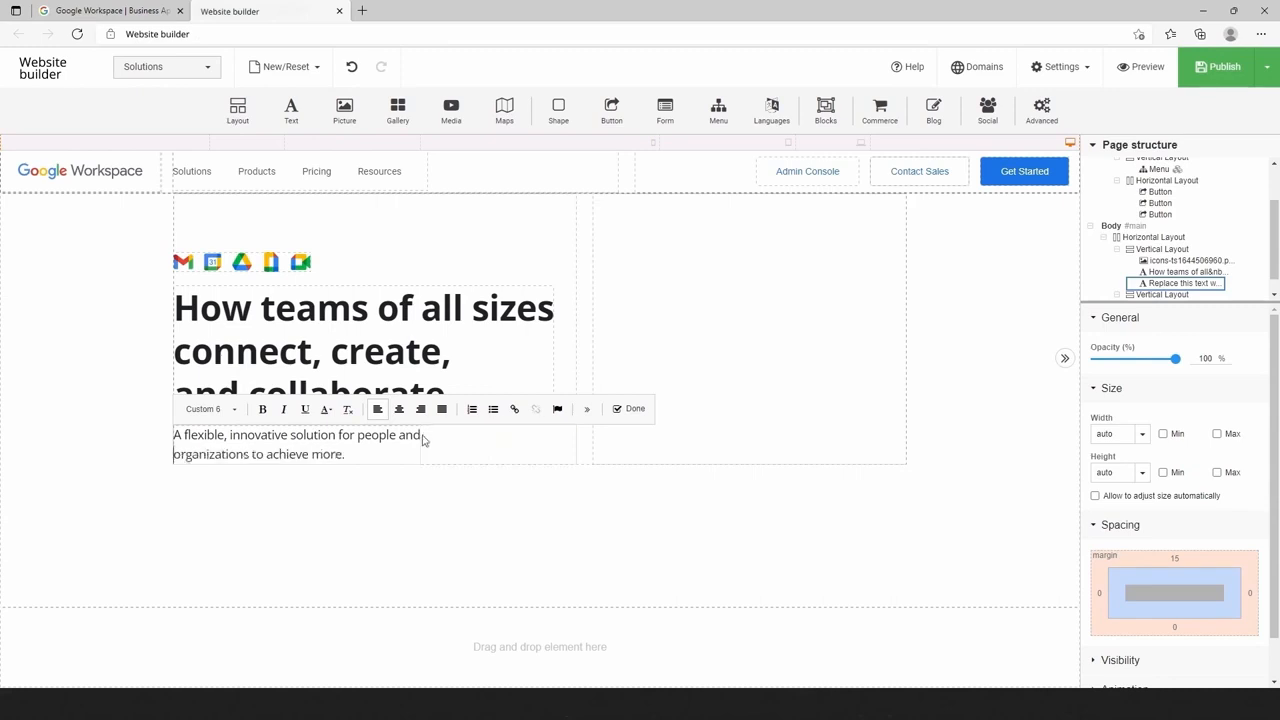
# Duplicate the header's Get Started button and move the copy below the paragraph in the left column.
pyautogui.rightClick(1045, 171)
pyautogui.click(1092, 214)
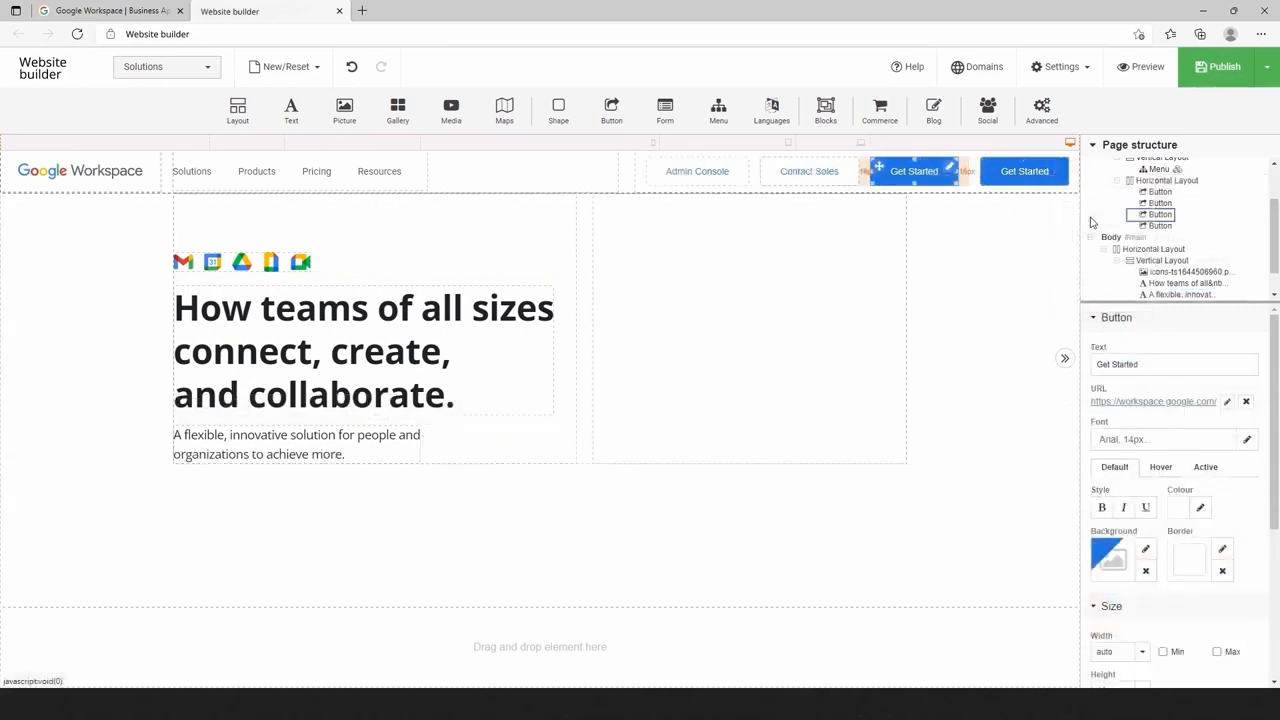
pyautogui.moveTo(330, 440); pyautogui.dragTo(228, 478)
# Set the left and right margins of the hero's Get Started button to 0 and its top margin to 25.
pyautogui.scroll(-1, 1178, 558)
pyautogui.scroll(-2, 1178, 558)
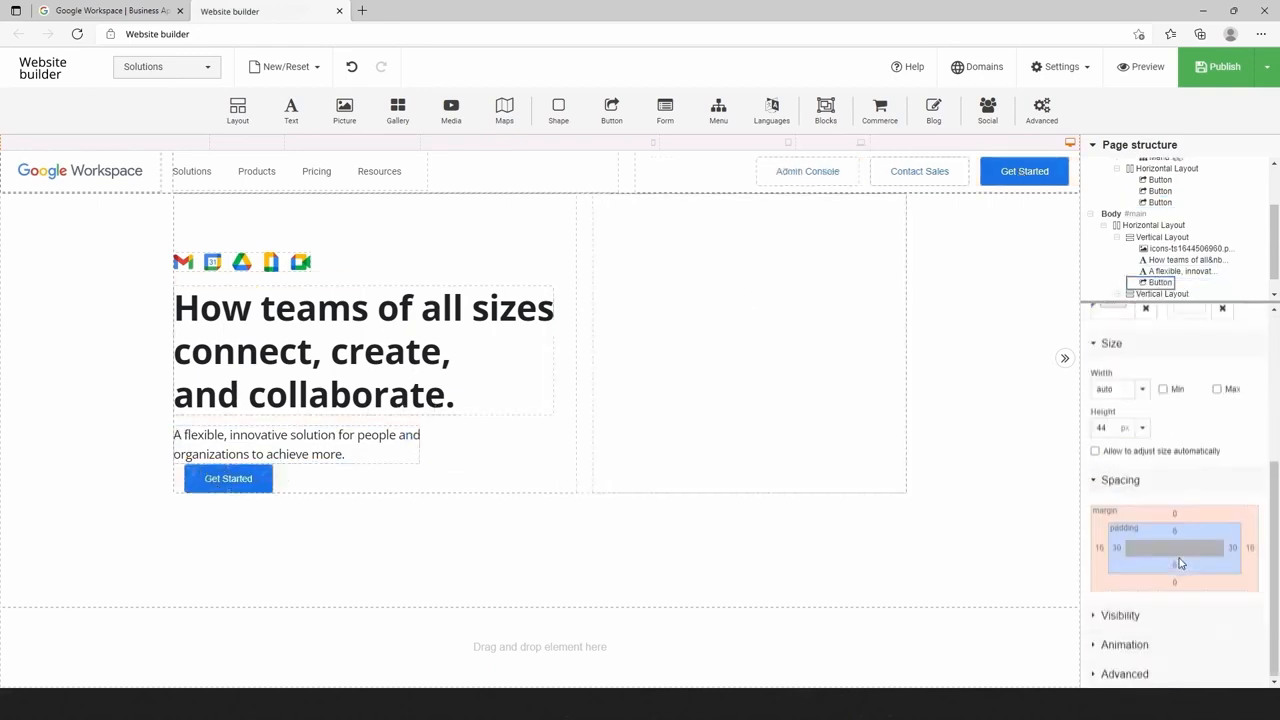
pyautogui.click(1098, 546)
pyautogui.write('0')
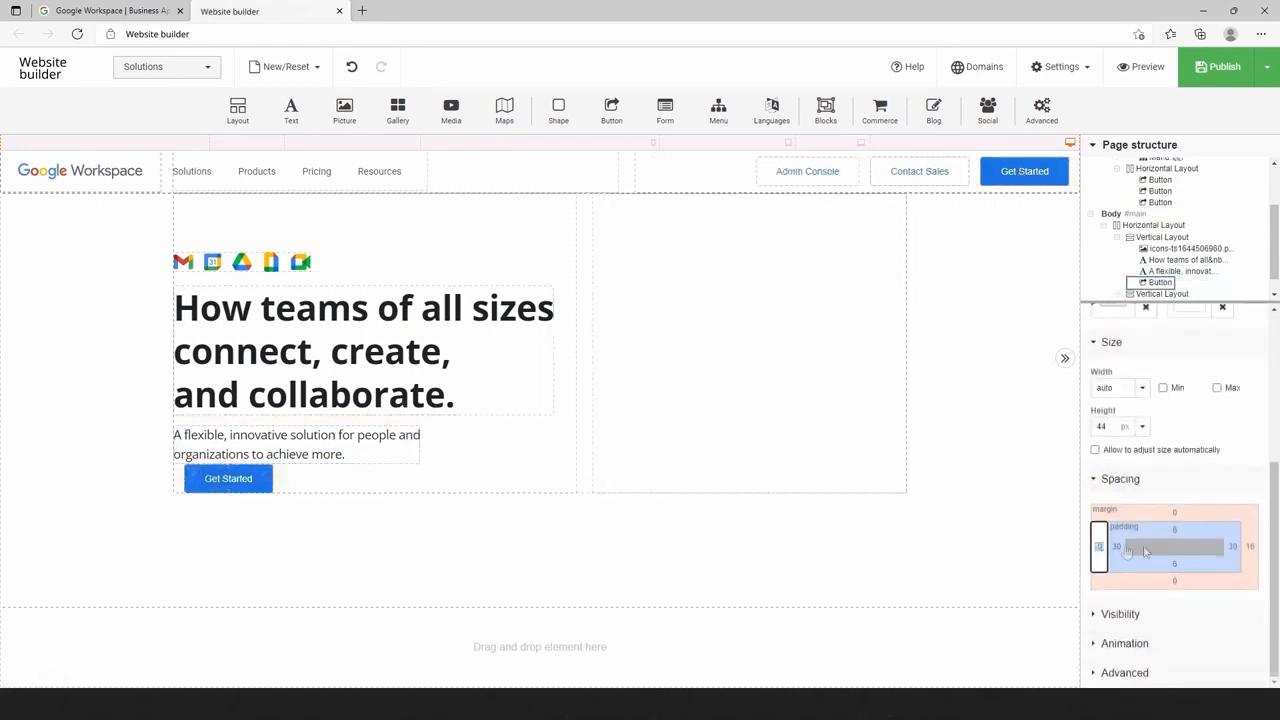
pyautogui.click(1249, 546)
pyautogui.write('0')
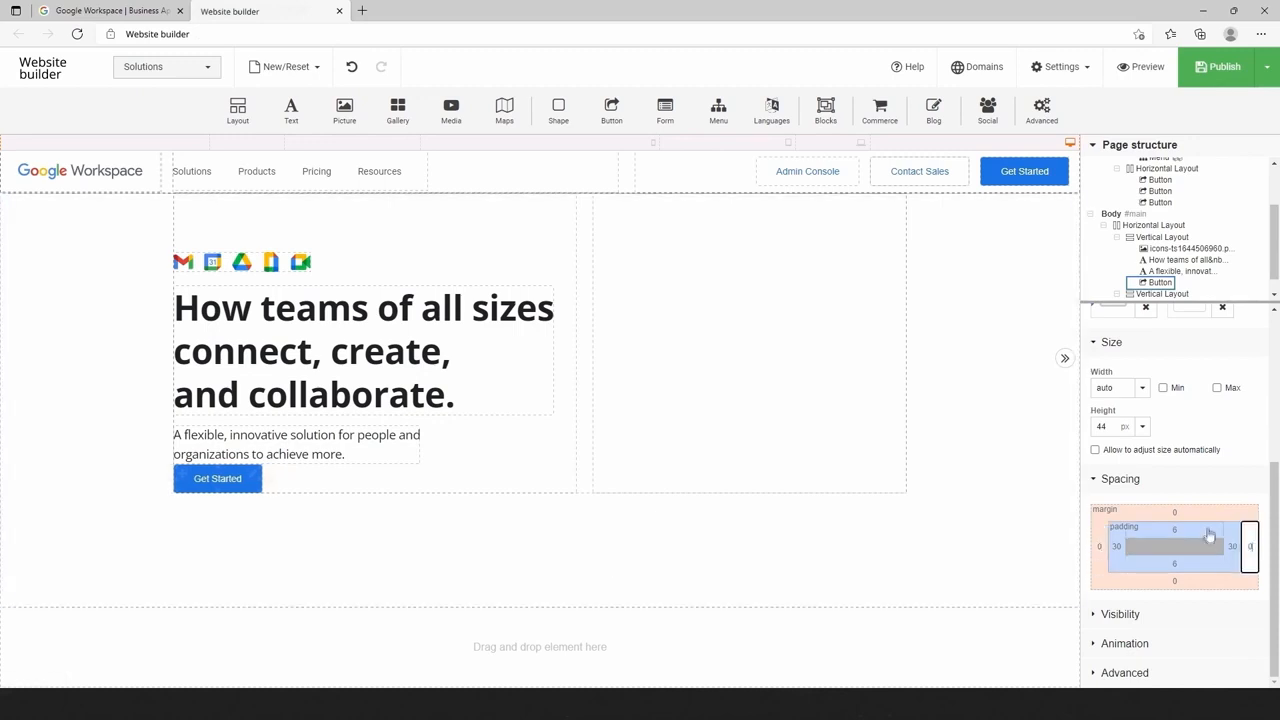
pyautogui.click(1176, 512)
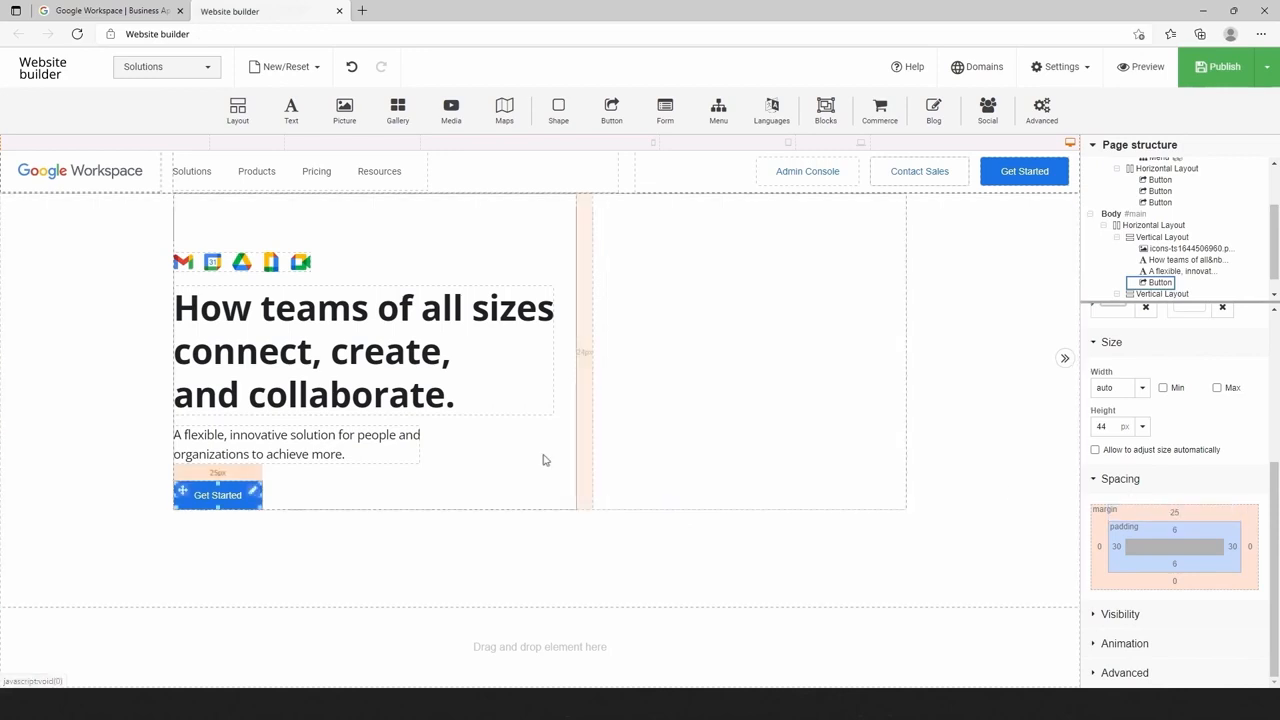
# Add a default-style picture to the empty right column, using the uploaded file workspace_motion_still.
pyautogui.click(680, 475)
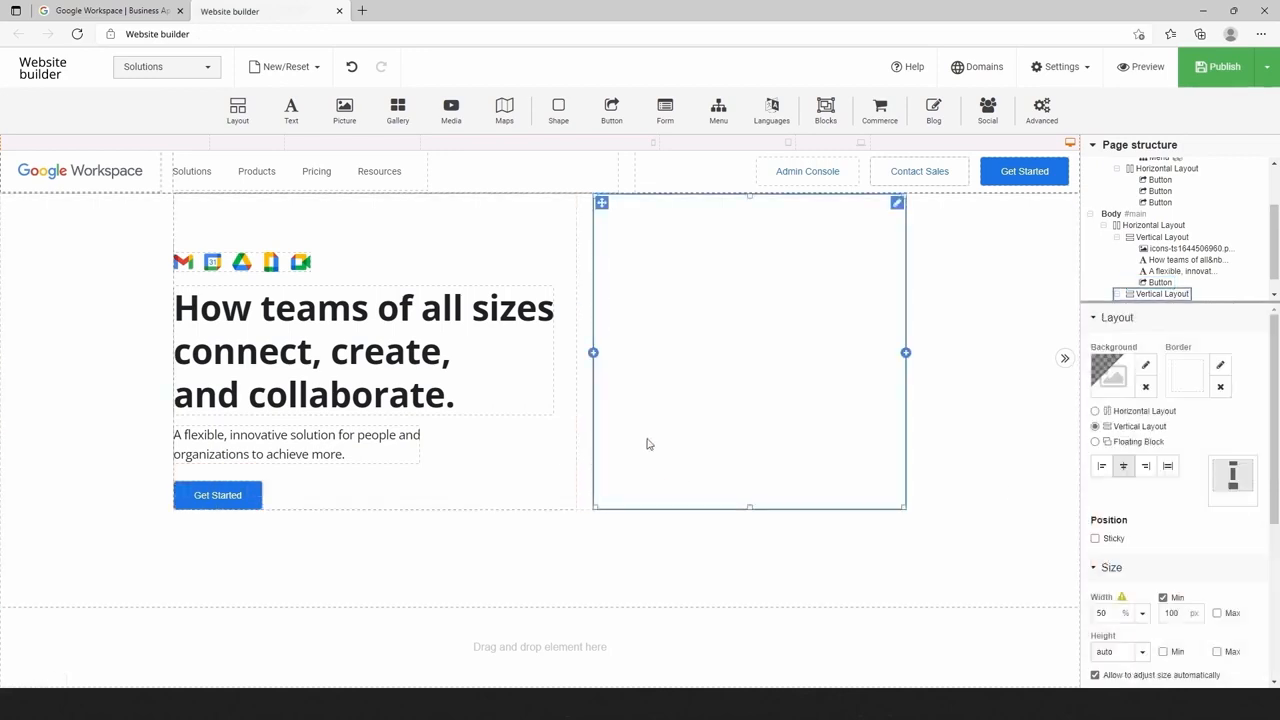
pyautogui.moveTo(344, 108); pyautogui.dragTo(633, 308)
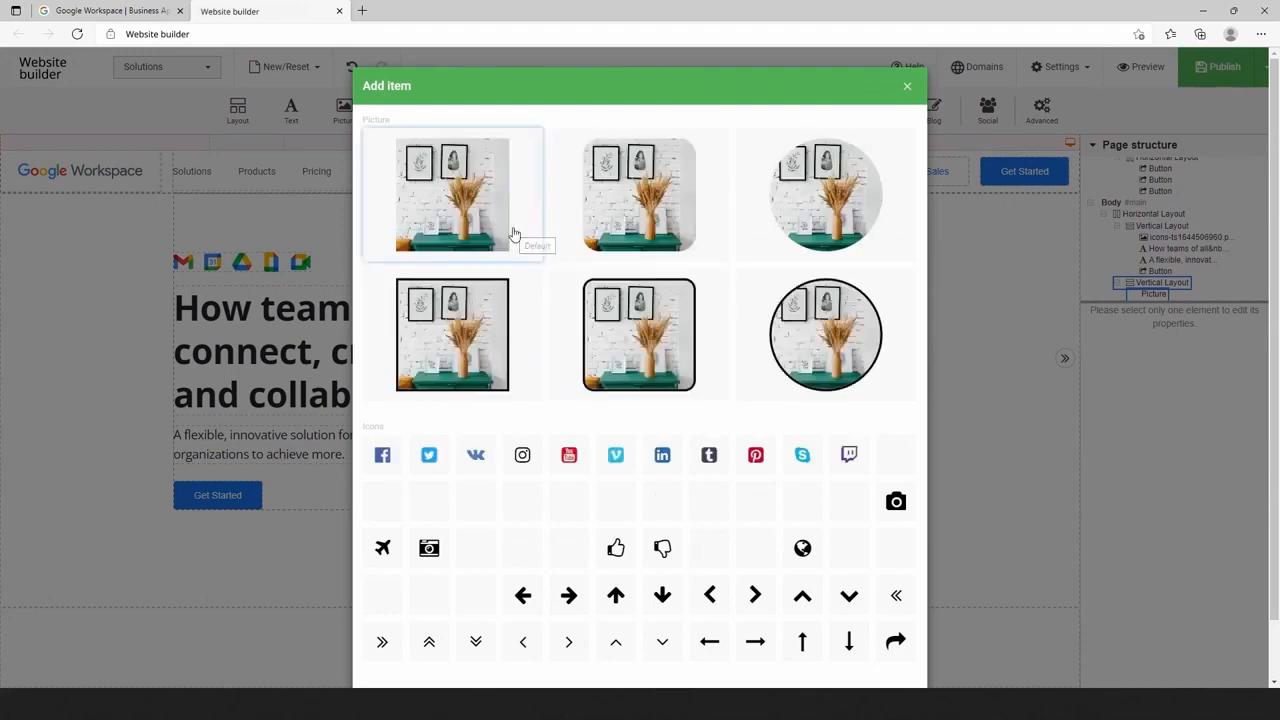
pyautogui.click(514, 234)
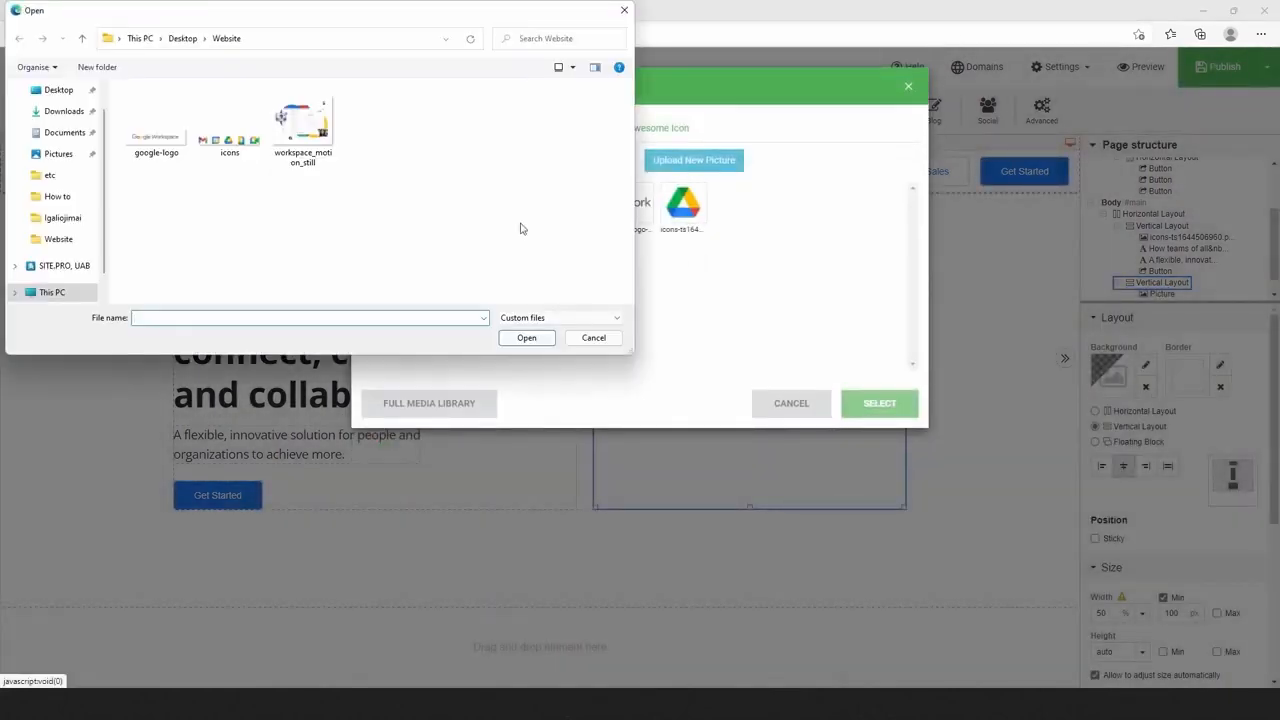
pyautogui.click(303, 128)
pyautogui.click(528, 338)
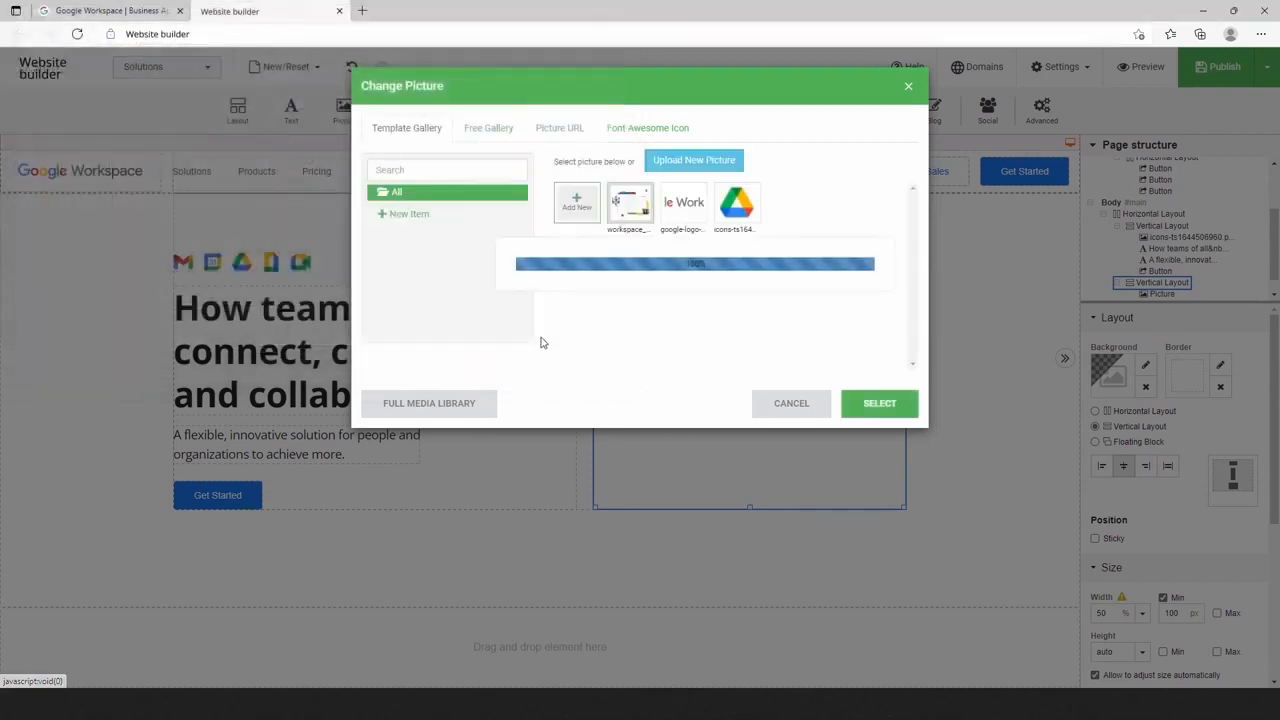
pyautogui.click(879, 403)
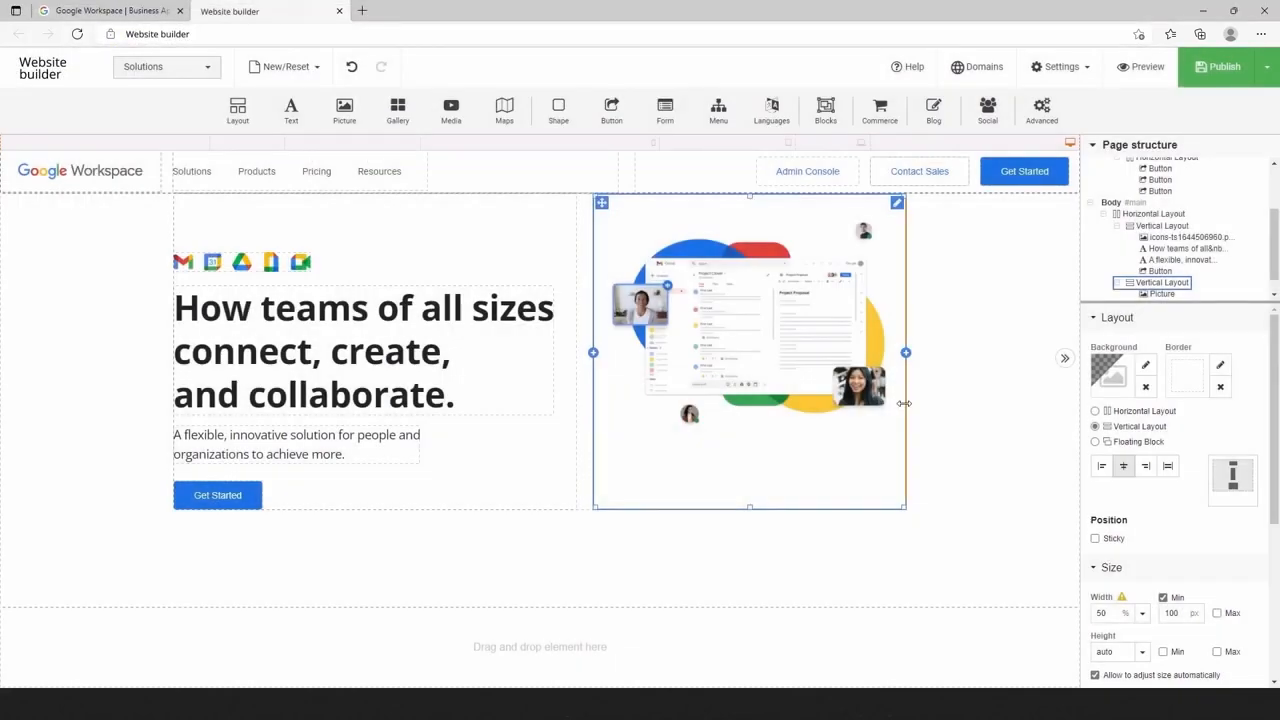
# Change the right column holding the picture to a horizontal layout and align its content to the bottom.
pyautogui.click(857, 450)
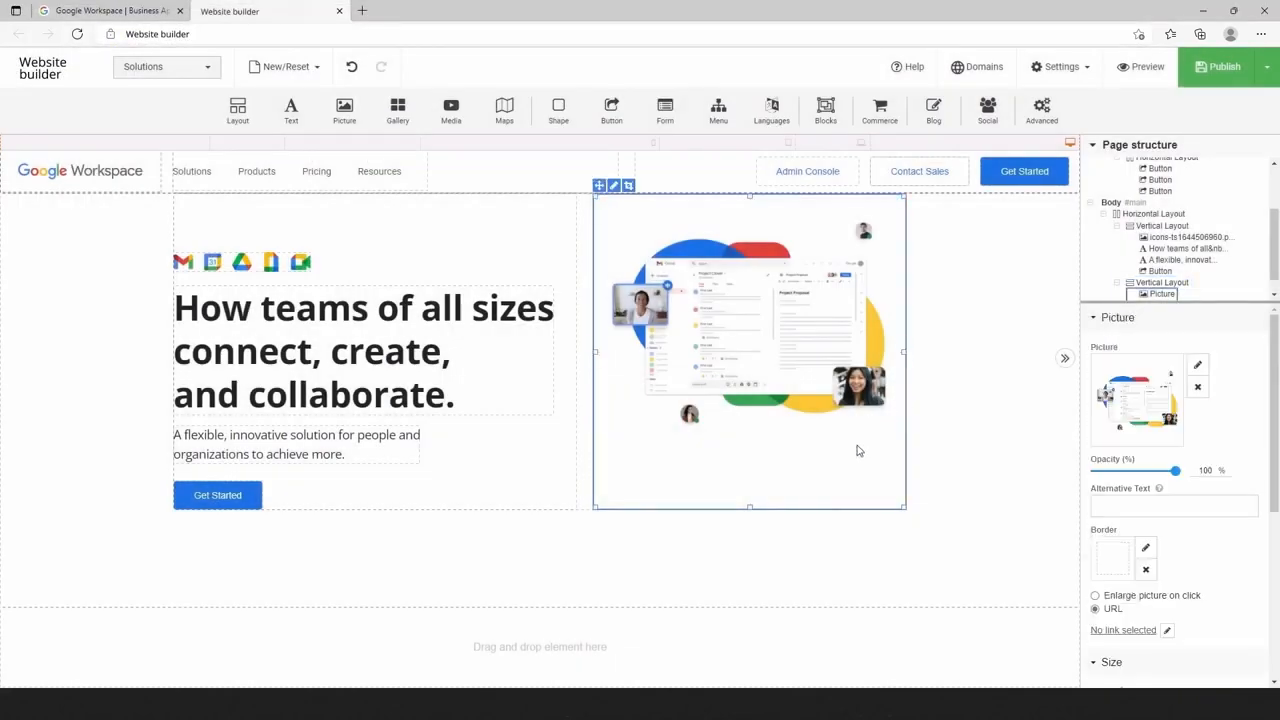
pyautogui.click(1175, 284)
pyautogui.click(1096, 412)
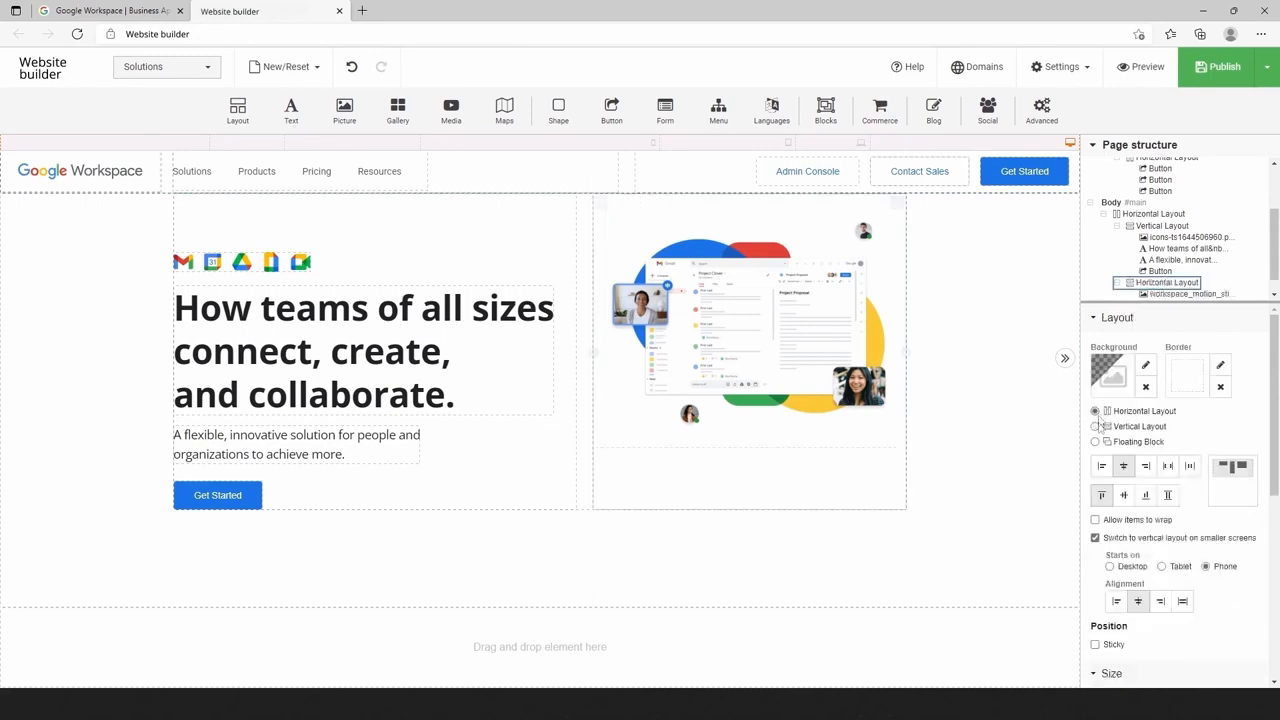
pyautogui.click(1145, 500)
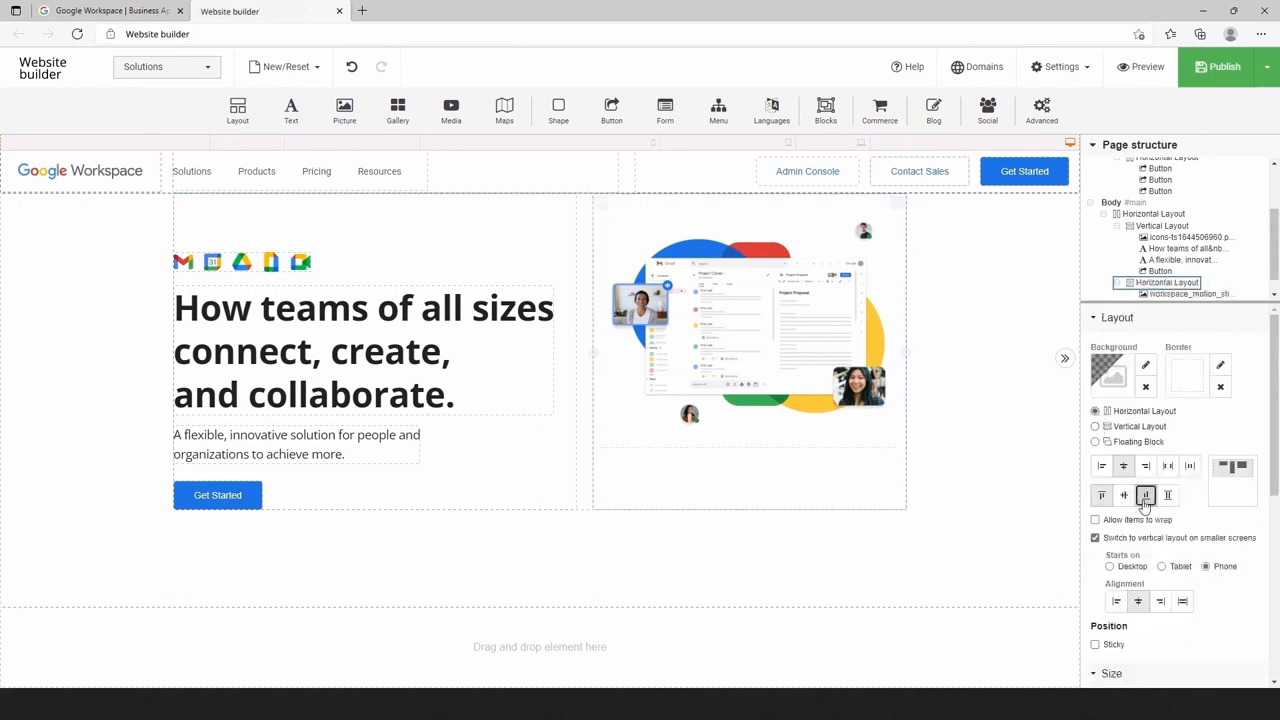
# Preview the page, compare it with the original Google Workspace site in the other tab, and return to editing.
pyautogui.click(952, 580)
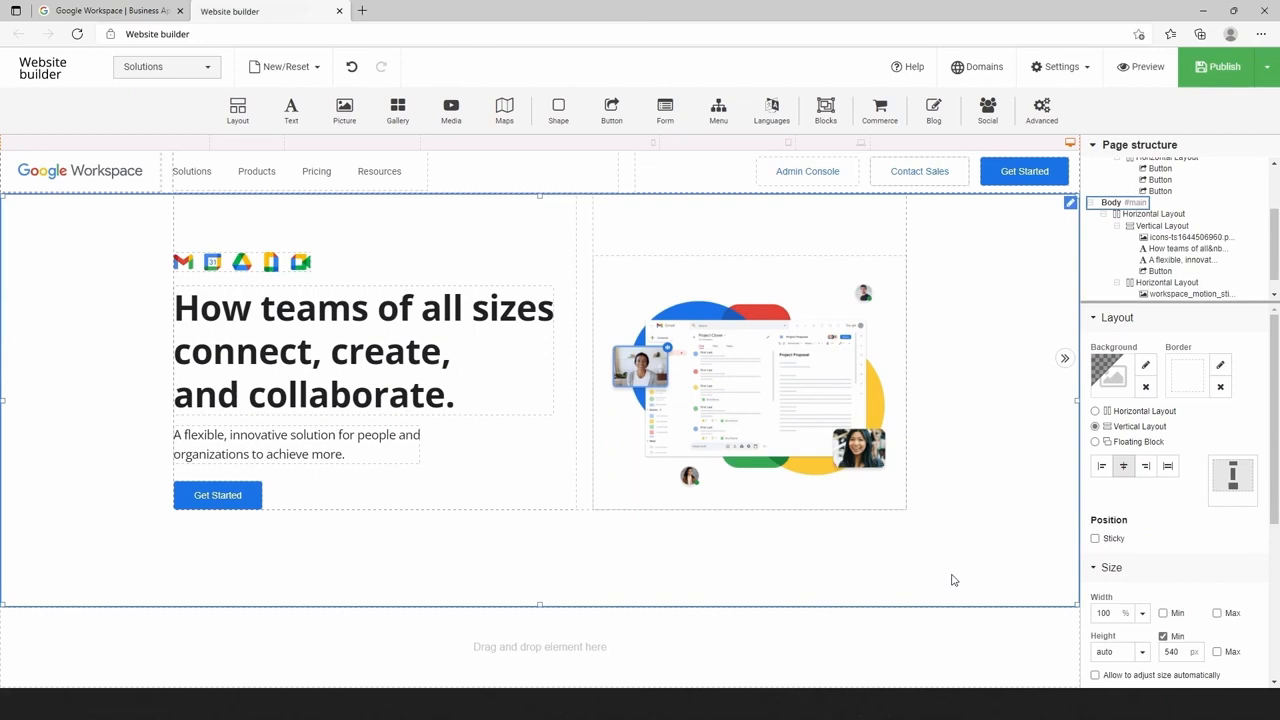
pyautogui.click(1140, 66)
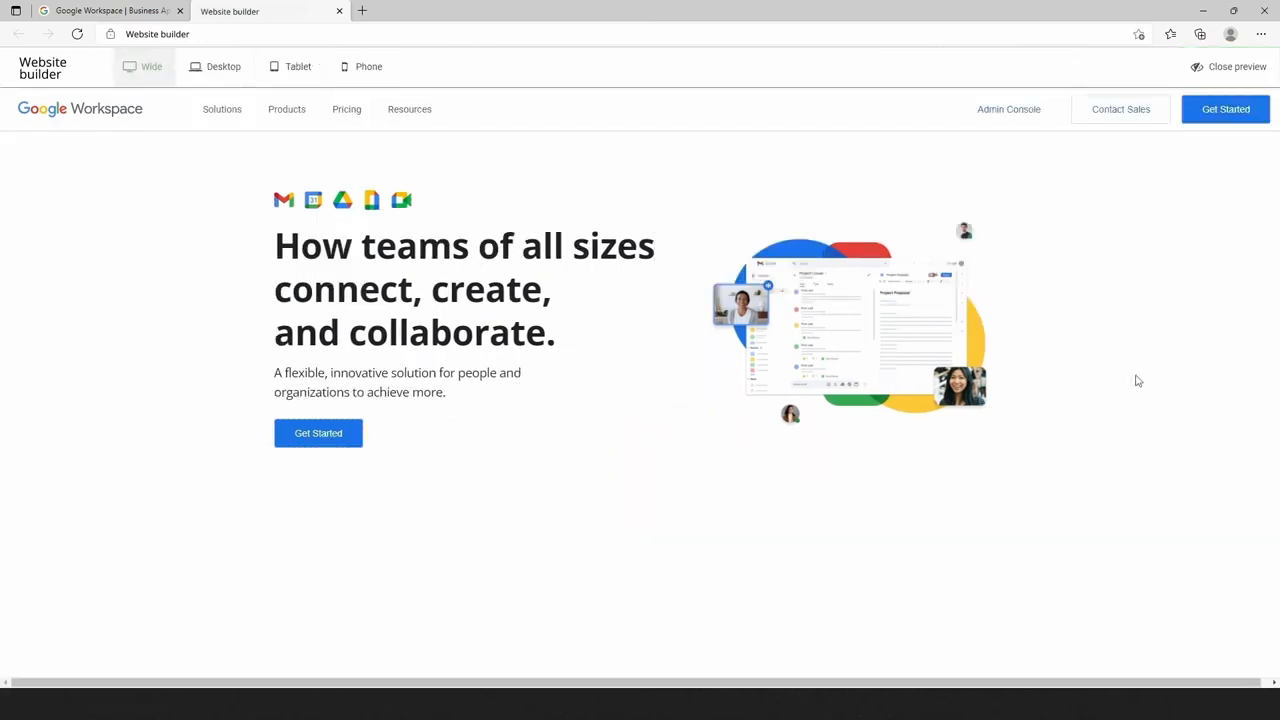
pyautogui.click(79, 10)
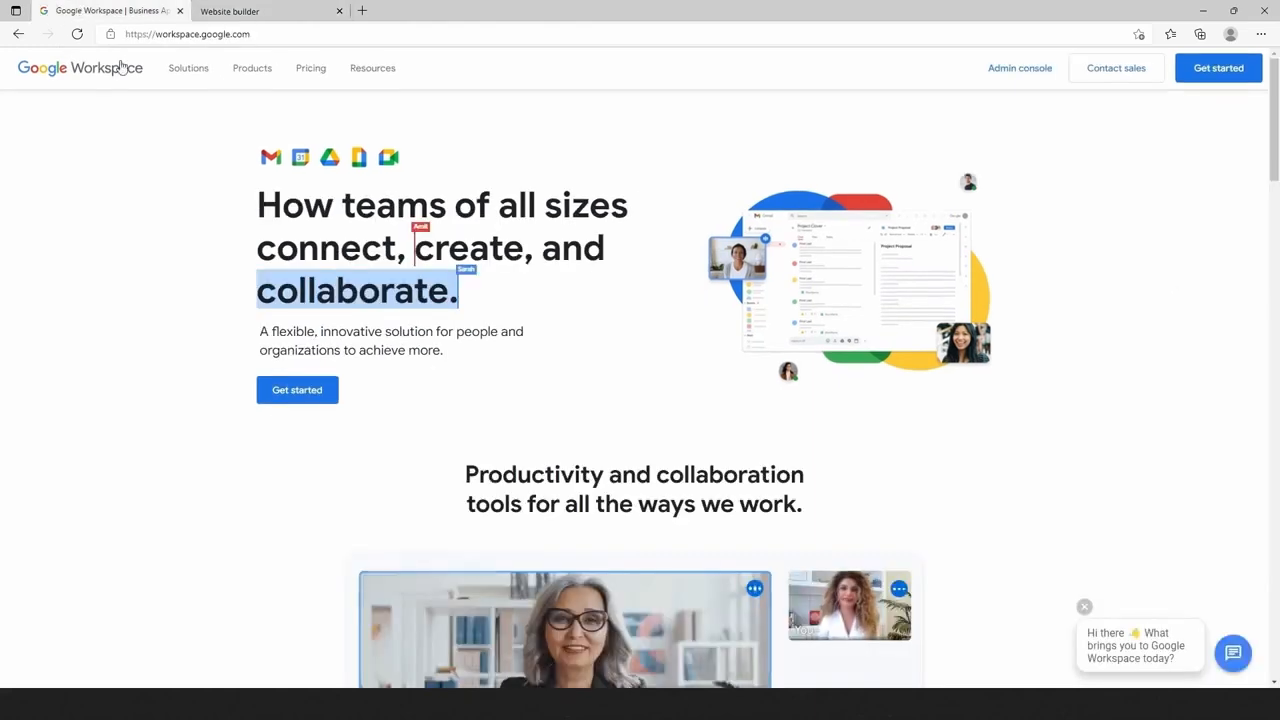
pyautogui.click(228, 12)
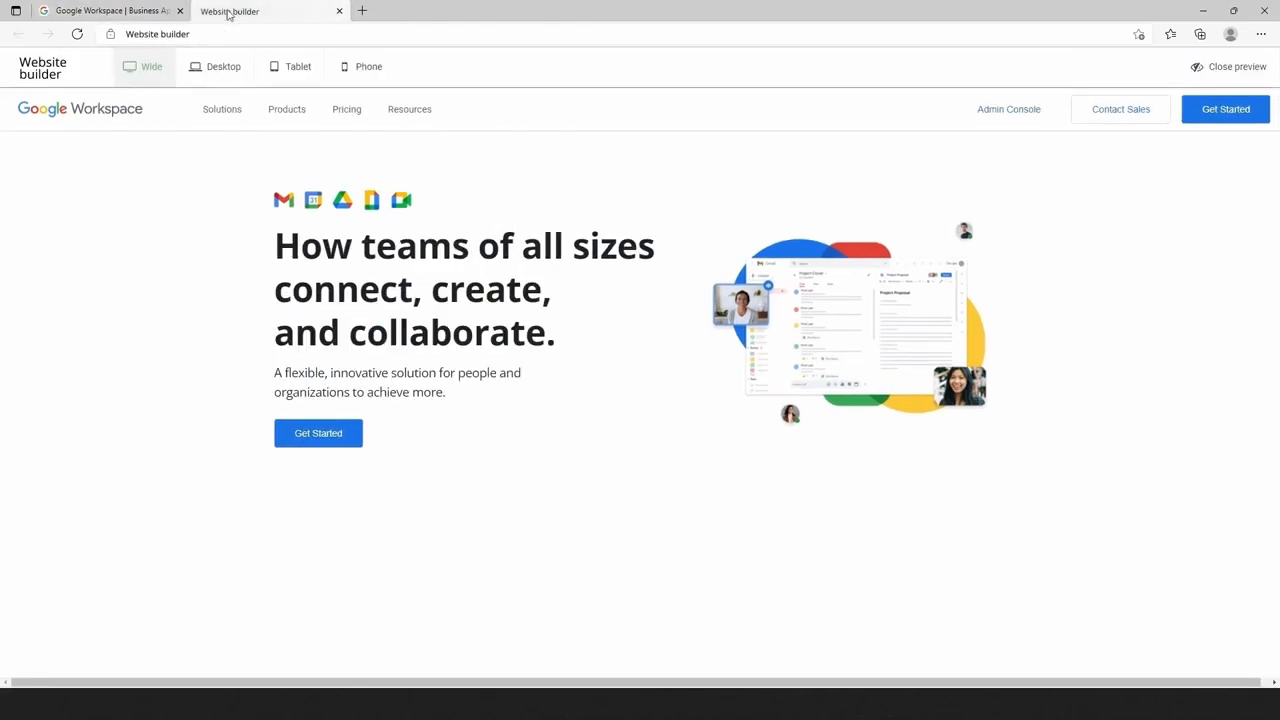
pyautogui.click(1224, 67)
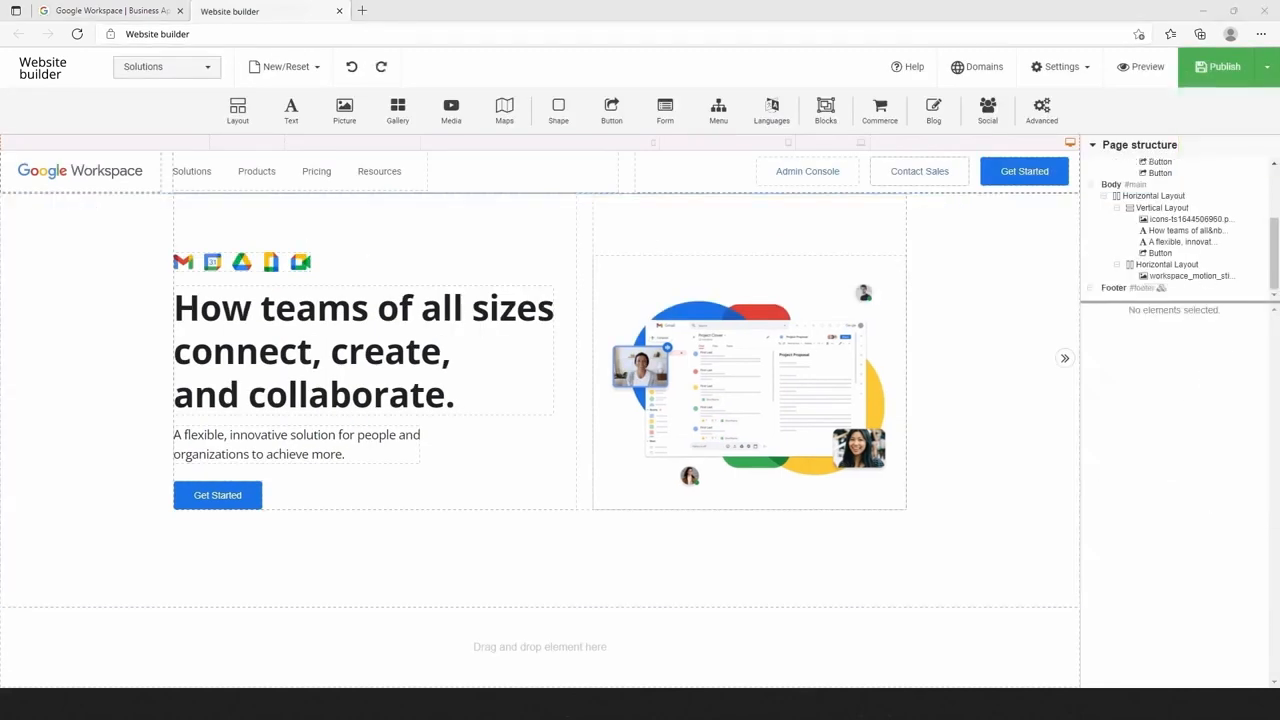
# Add a vertical layout below the hero section and limit its maximum width to 1100 px.
pyautogui.moveTo(237, 108); pyautogui.dragTo(474, 542)
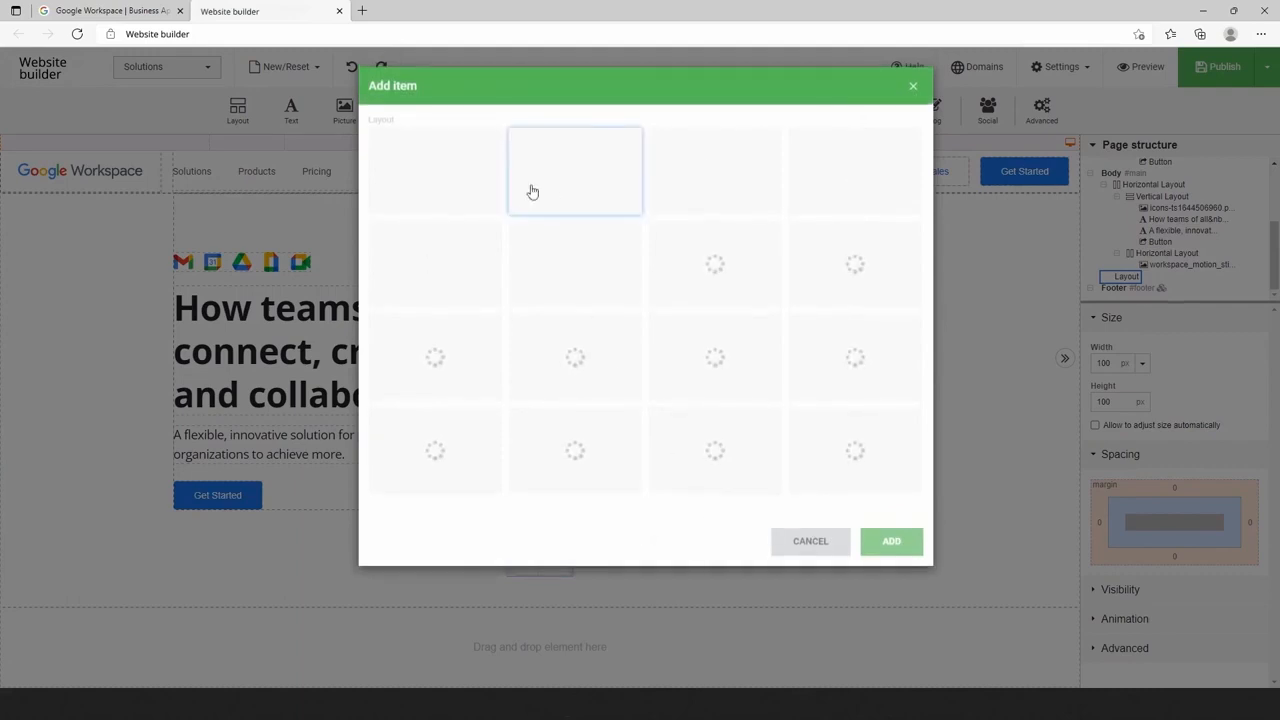
pyautogui.doubleClick(452, 192)
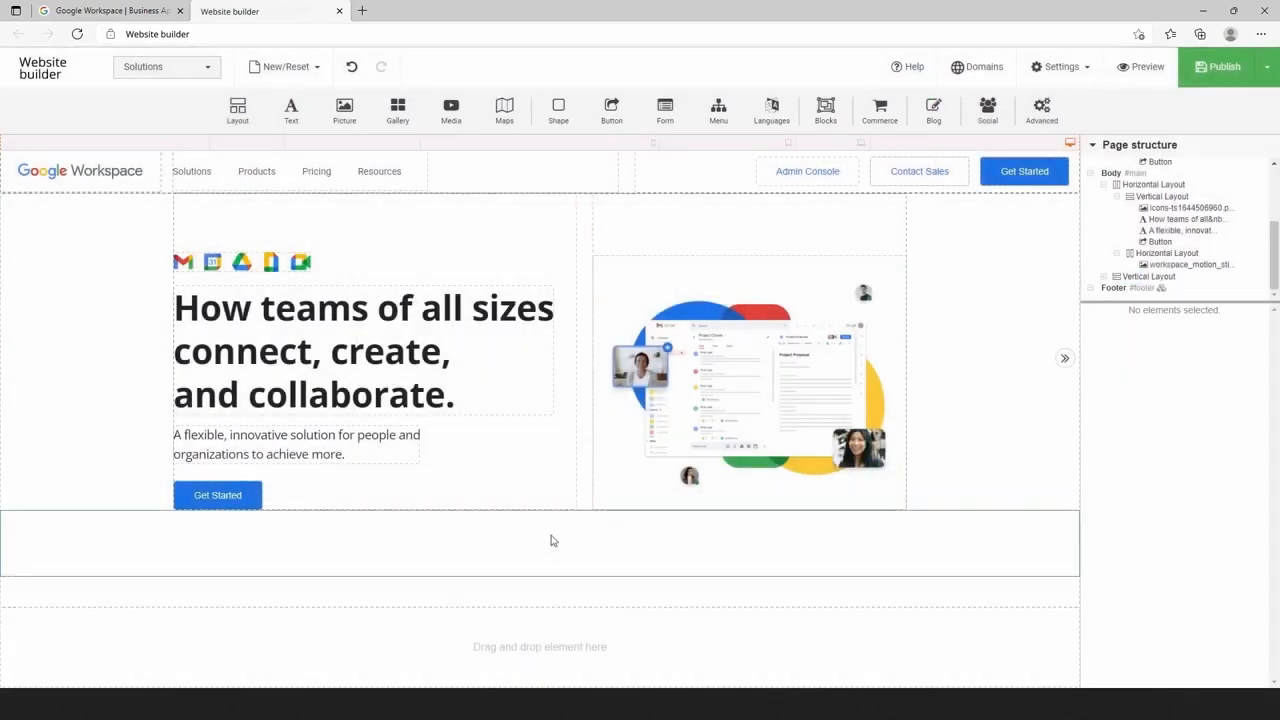
pyautogui.click(551, 540)
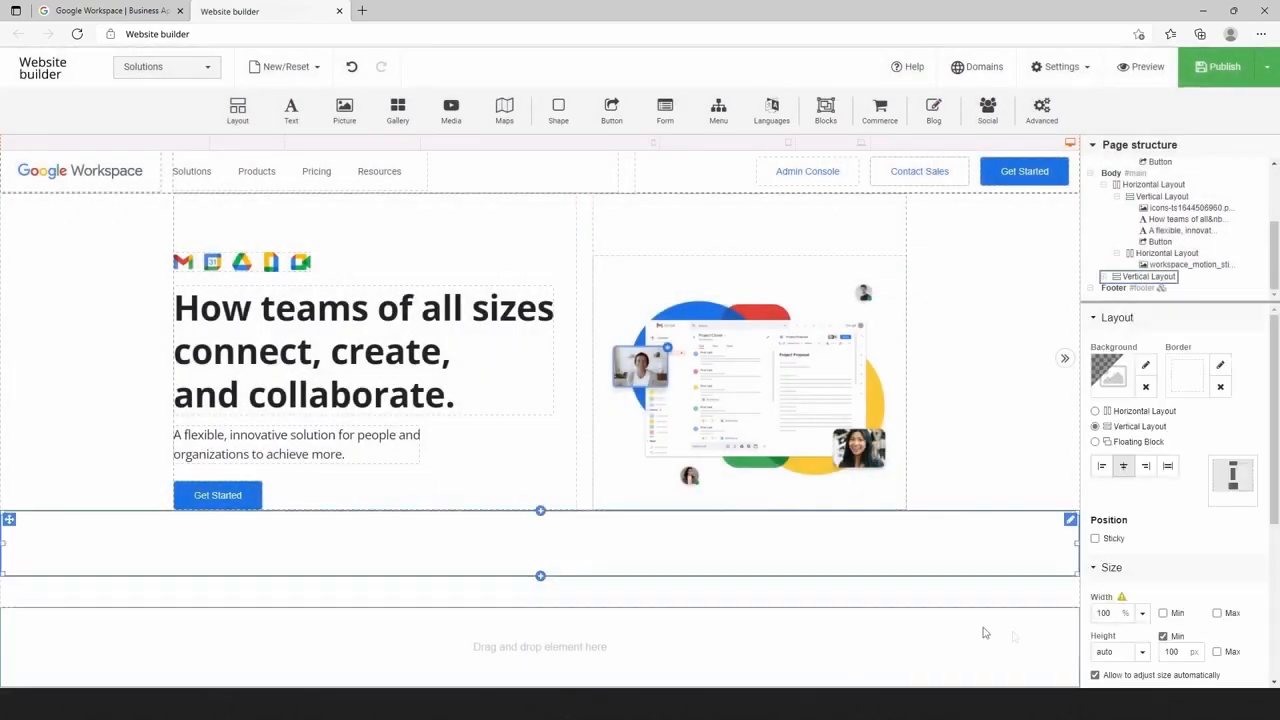
pyautogui.click(1217, 612)
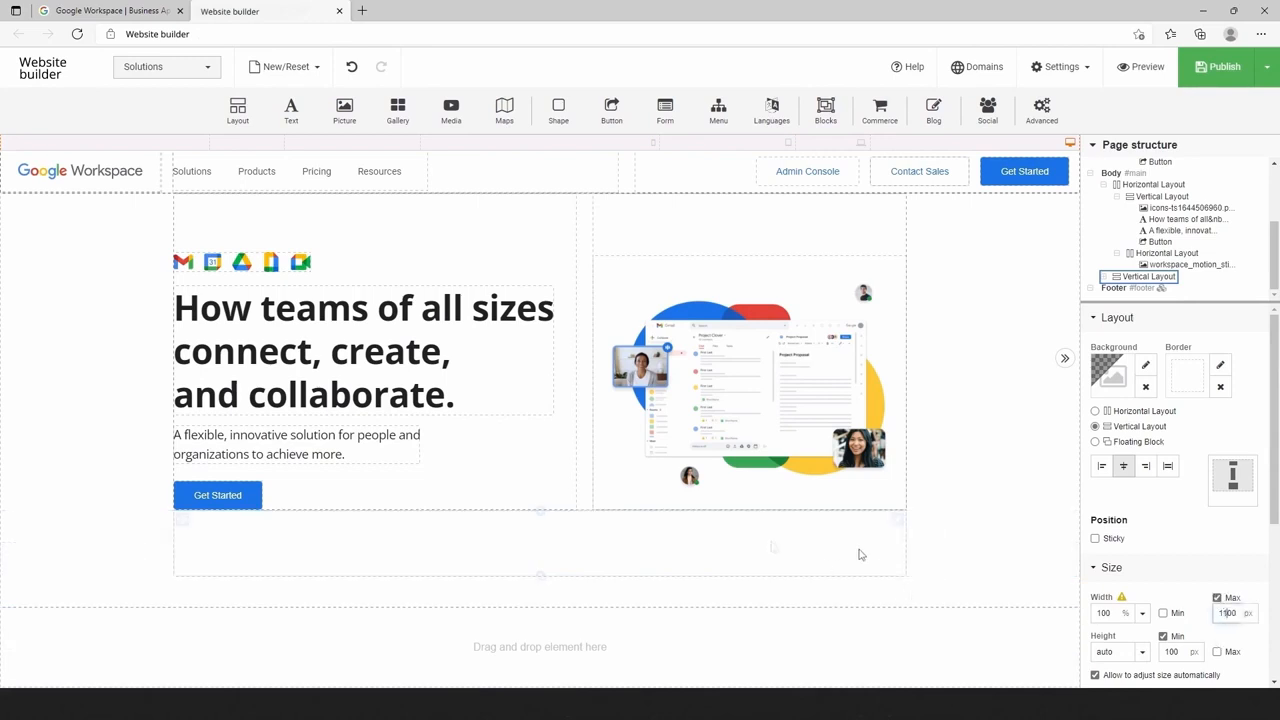
pyautogui.click(645, 544)
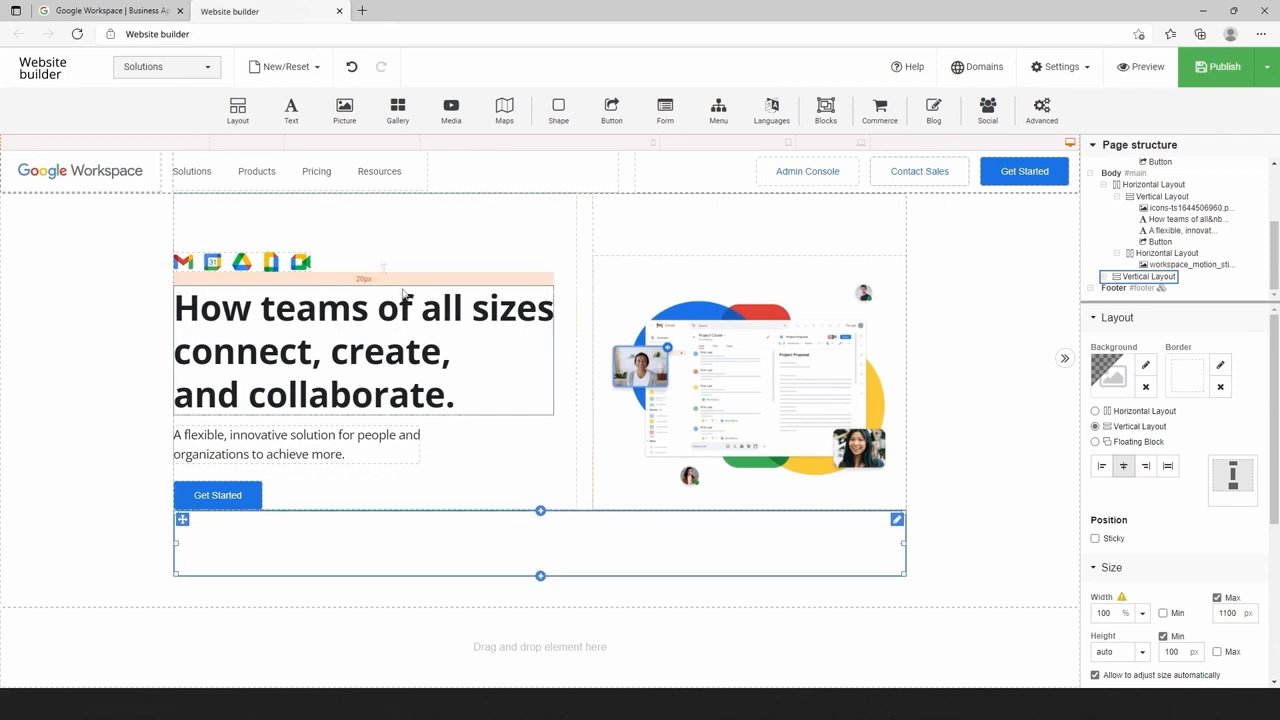
# Insert the first paragraph-style text into the new vertical layout and set its top margin to 83.
pyautogui.moveTo(293, 108); pyautogui.dragTo(420, 560)
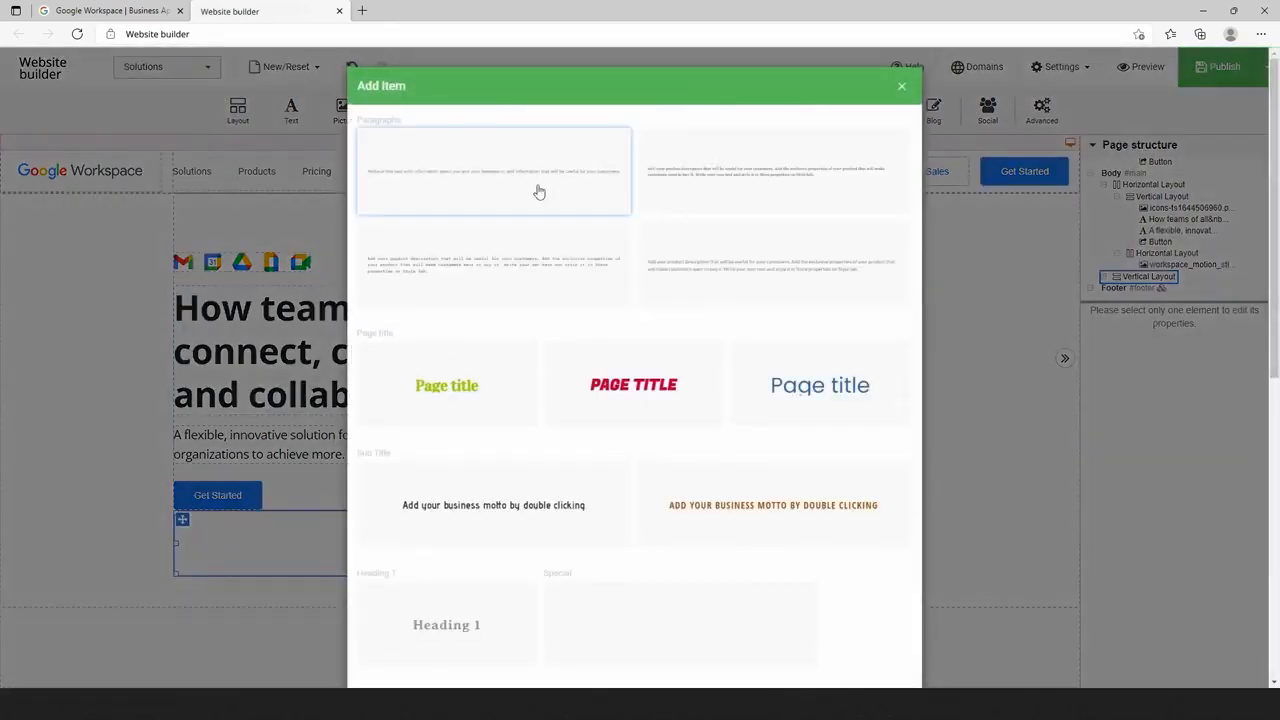
pyautogui.click(538, 192)
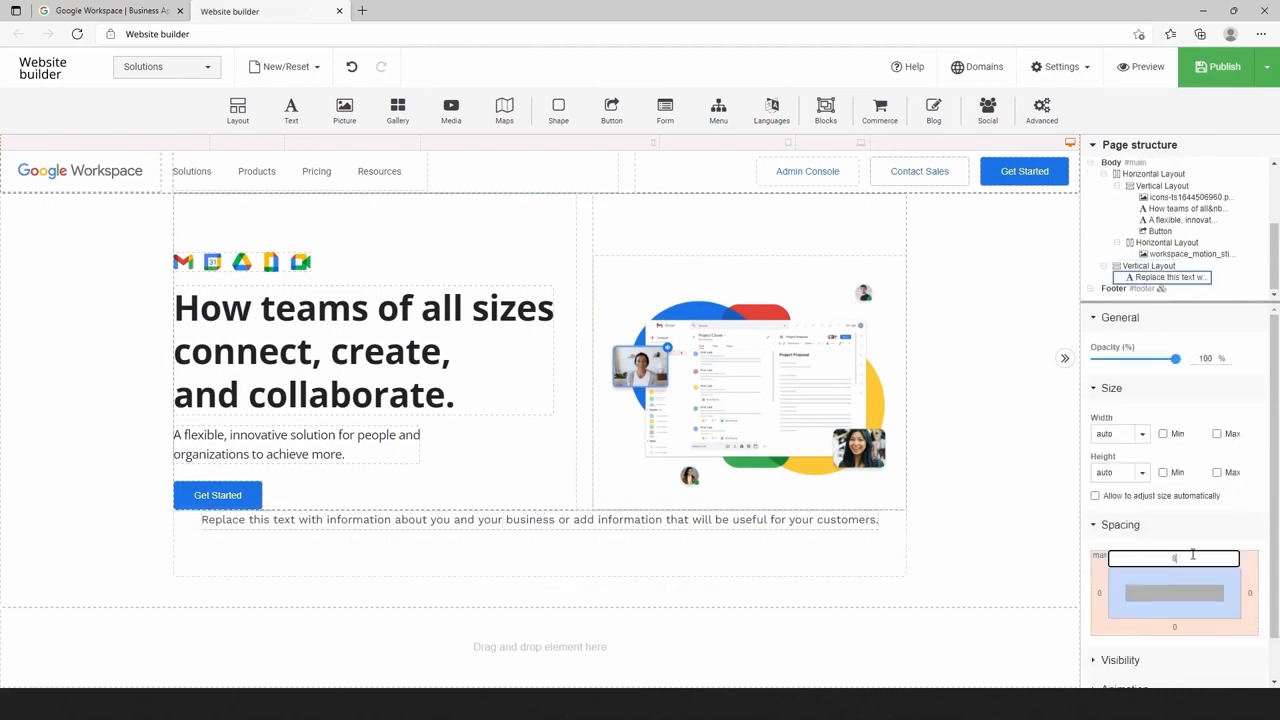
pyautogui.press('Return')
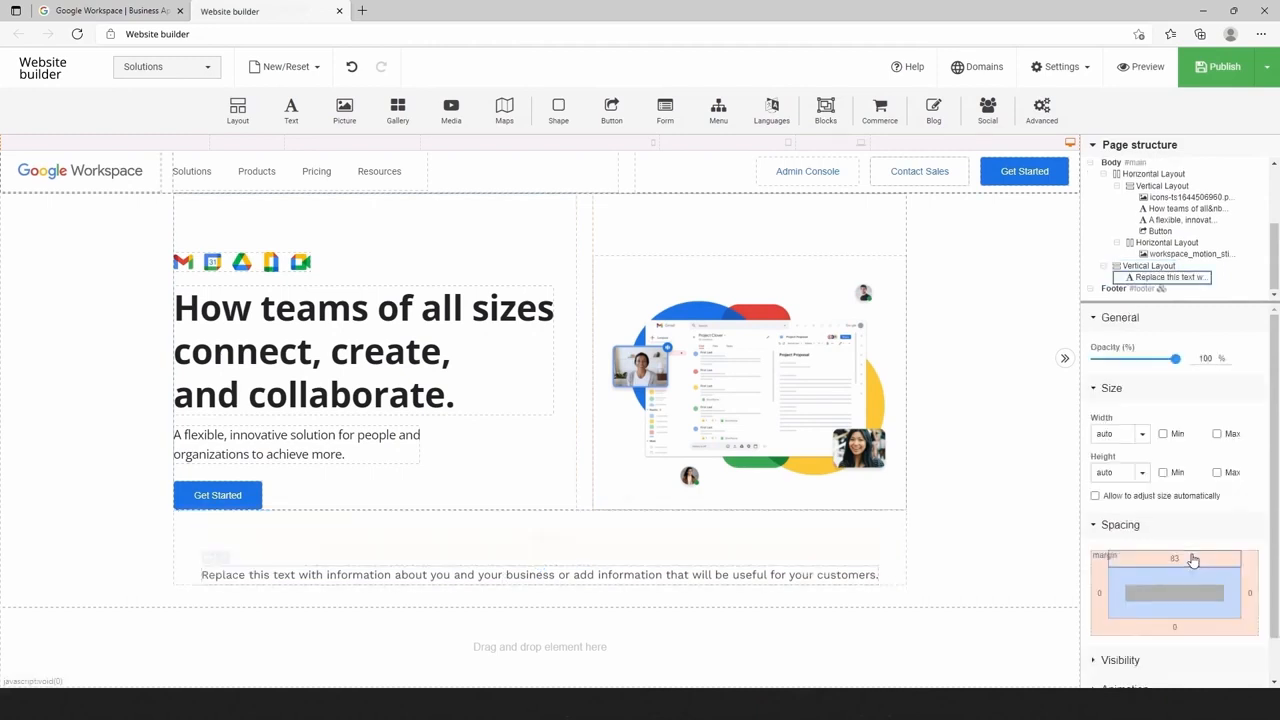
# Replace the placeholder text with "Productivity and collaboration tools for all the ways we work.", split over two lines after "collaboration".
pyautogui.doubleClick(590, 579)
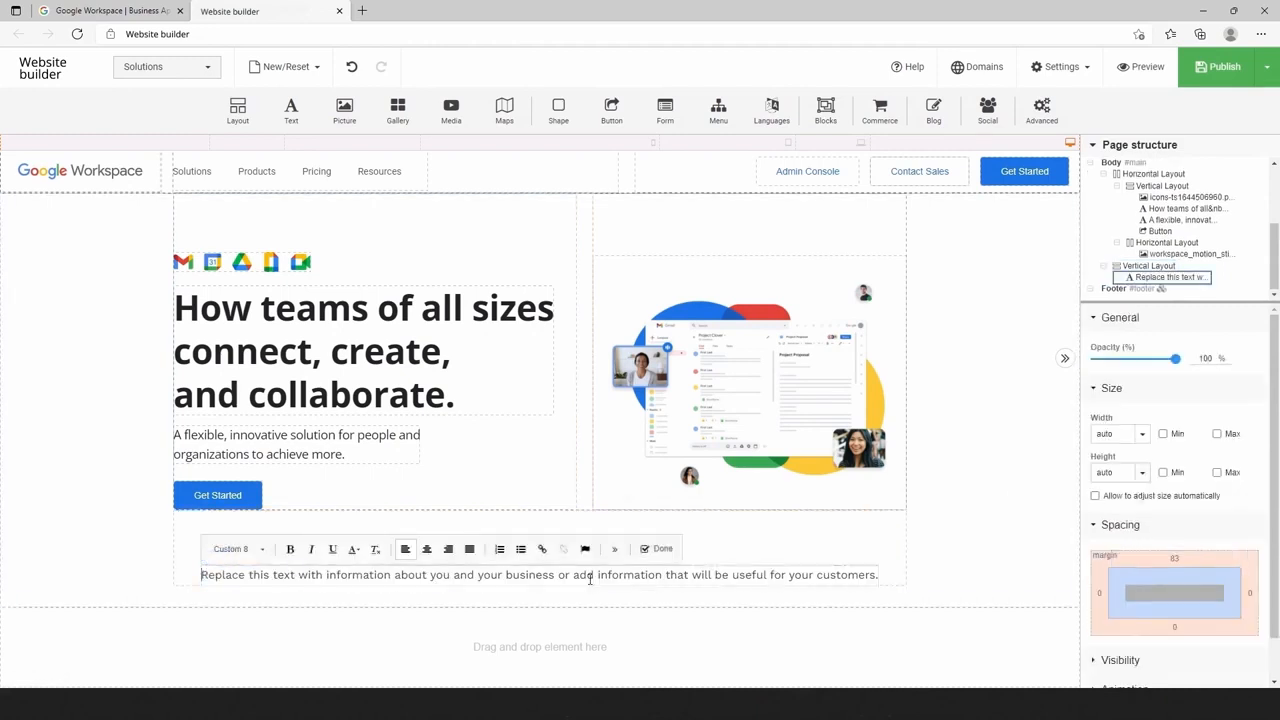
pyautogui.hotkey('ctrl', 'a')
pyautogui.write('Productivity and collaboration tools for all the ways we work.')
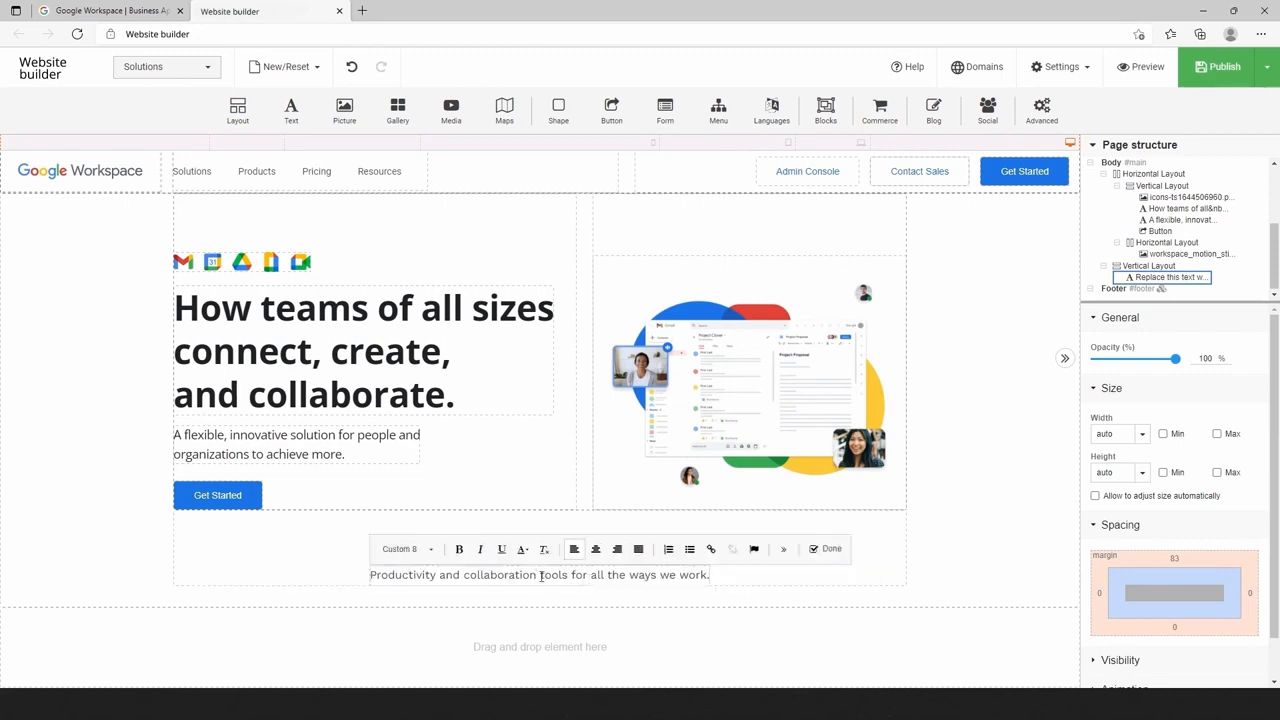
# Set the Custom 8 text style to Open Sans, size 30 px, line height 38 px, letter spacing -0.5 px and the first recent dark colour.
pyautogui.click(1062, 66)
pyautogui.click(1069, 169)
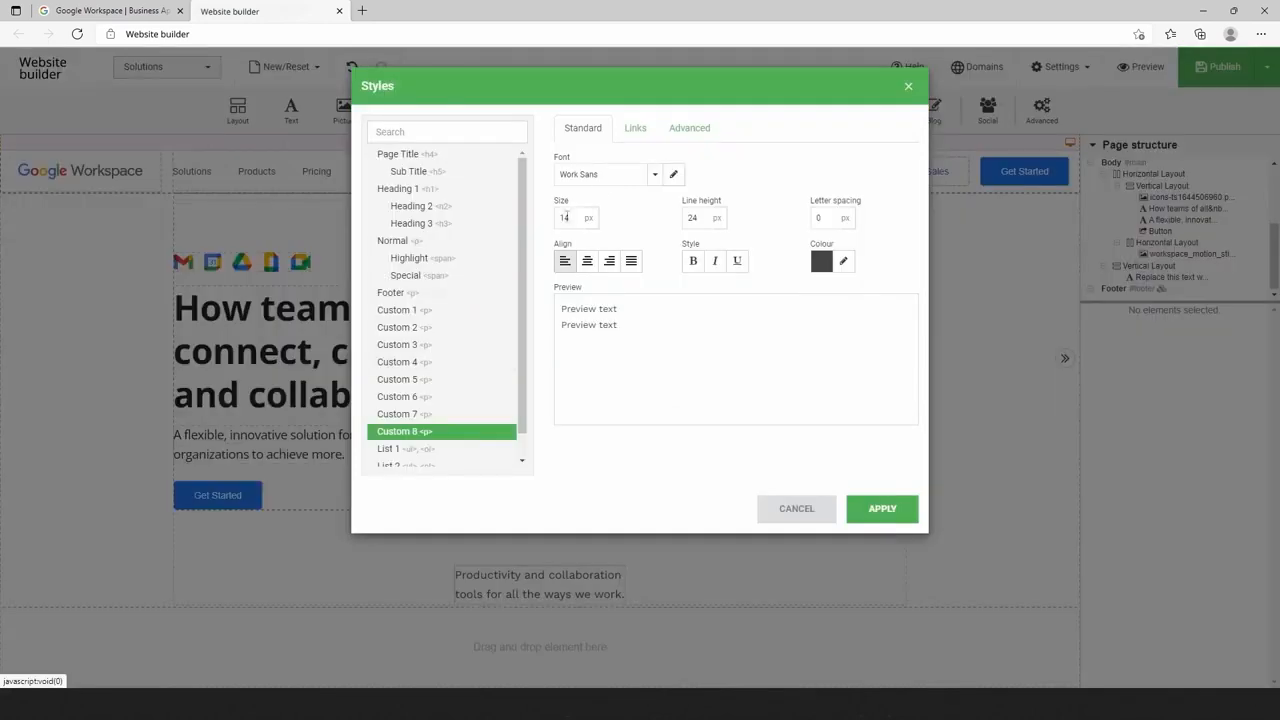
pyautogui.click(605, 175)
pyautogui.write('ope')
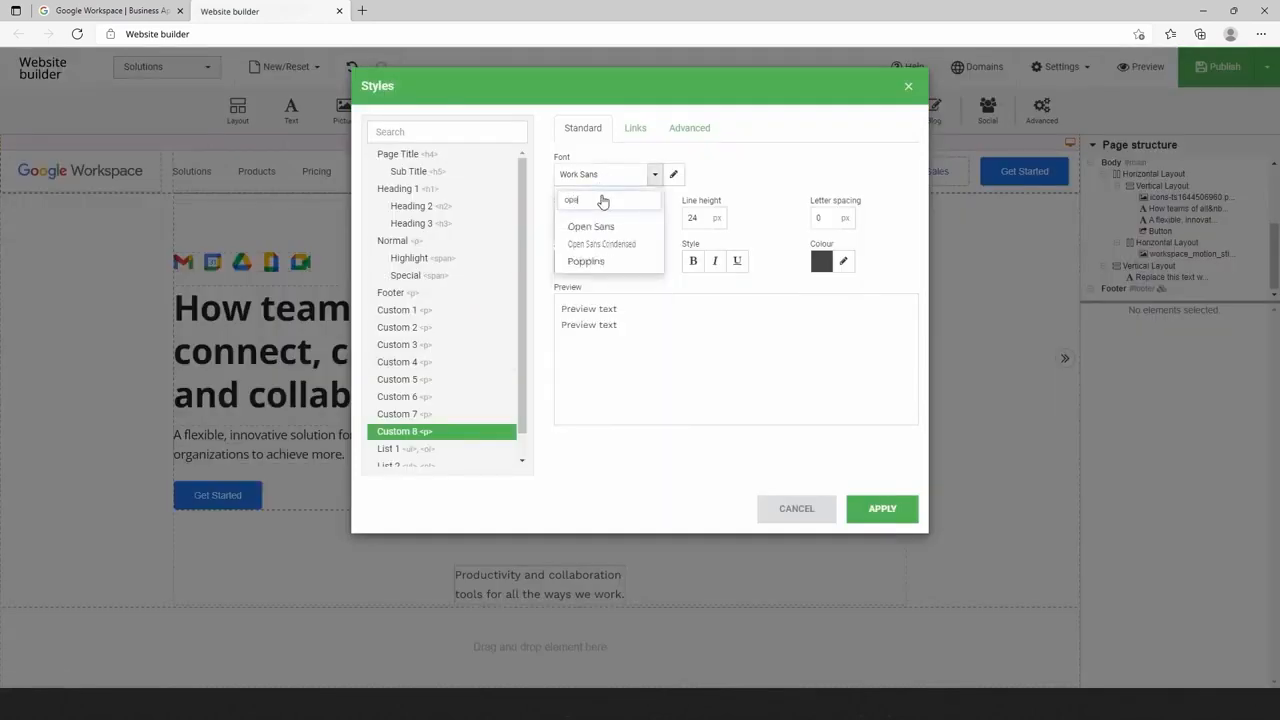
pyautogui.click(607, 227)
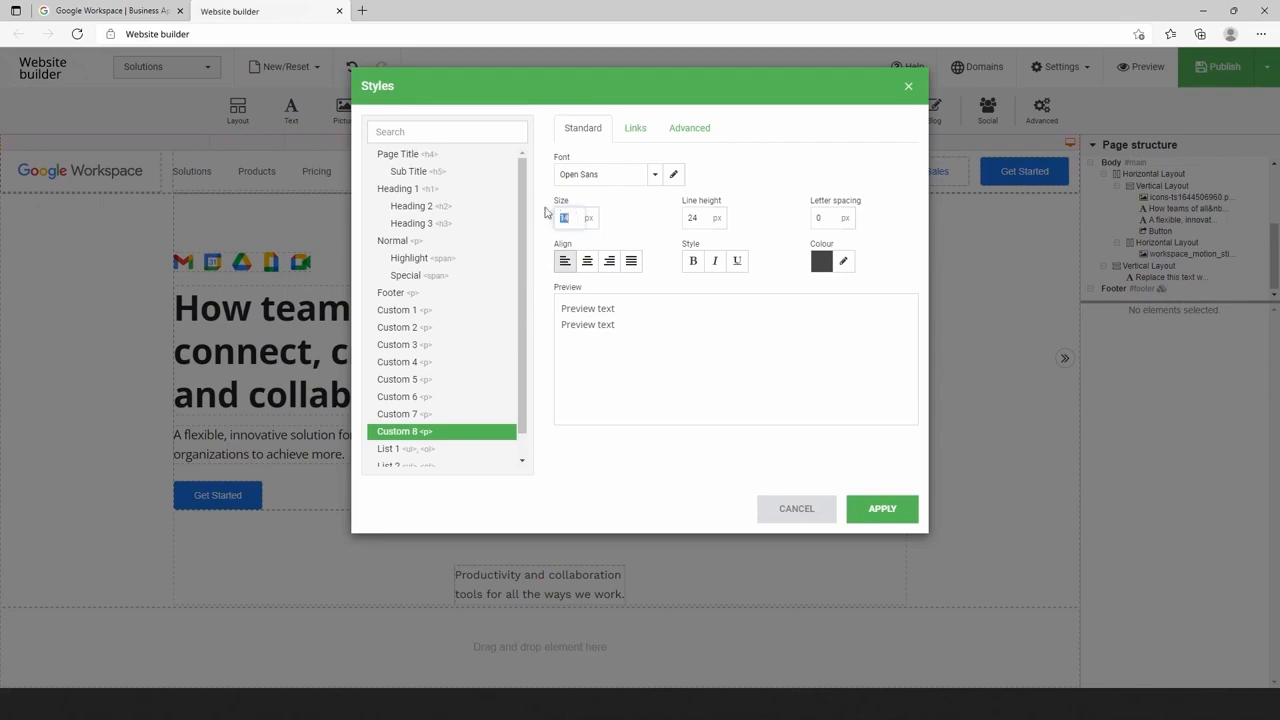
pyautogui.click(707, 217)
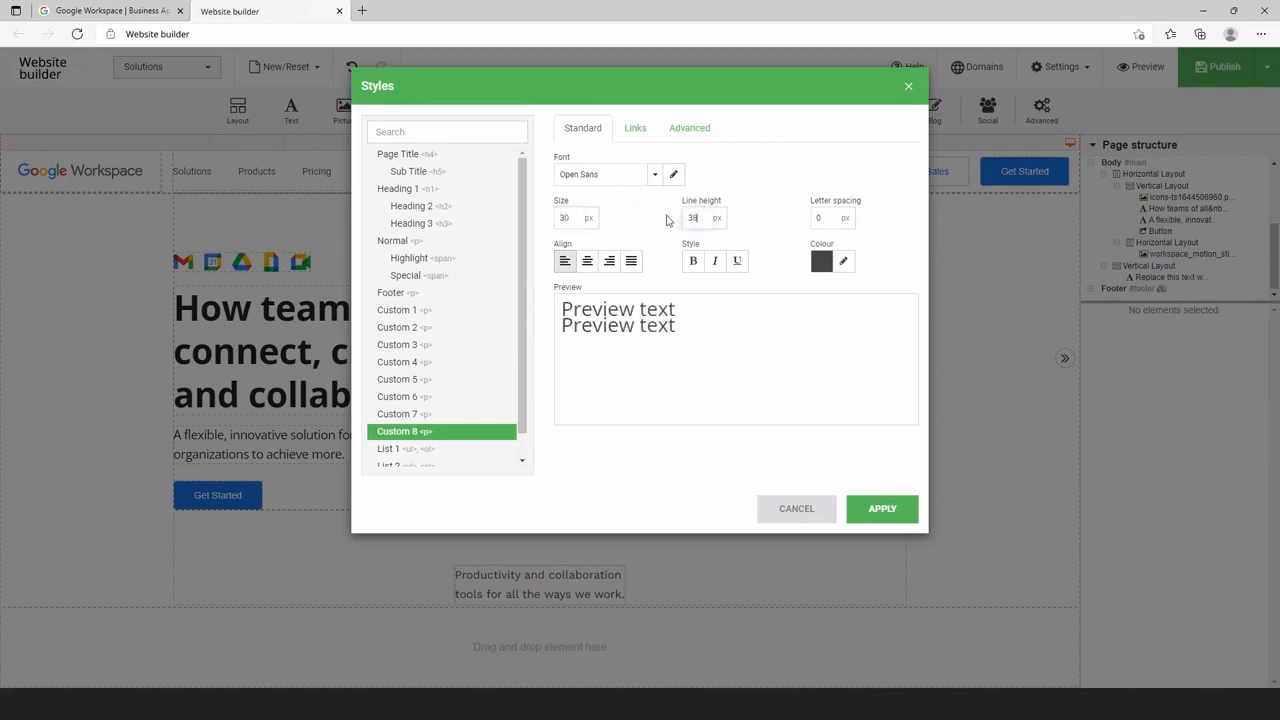
pyautogui.click(816, 217)
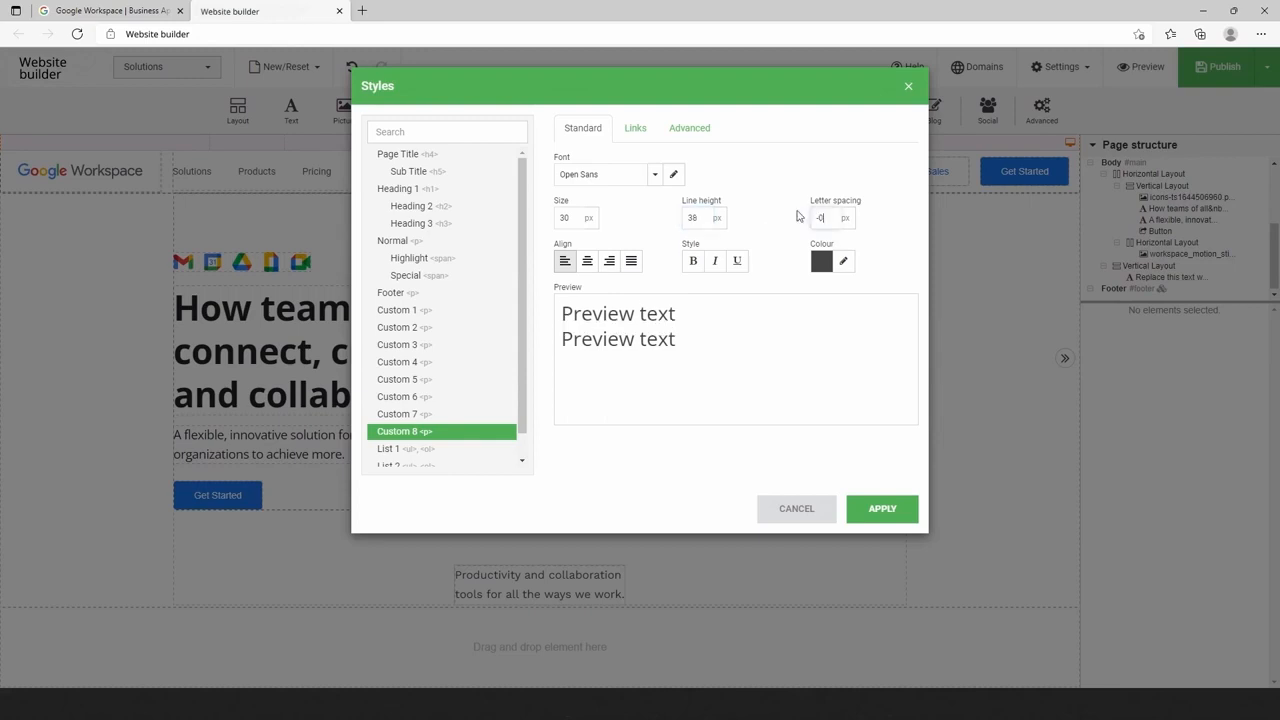
pyautogui.click(843, 261)
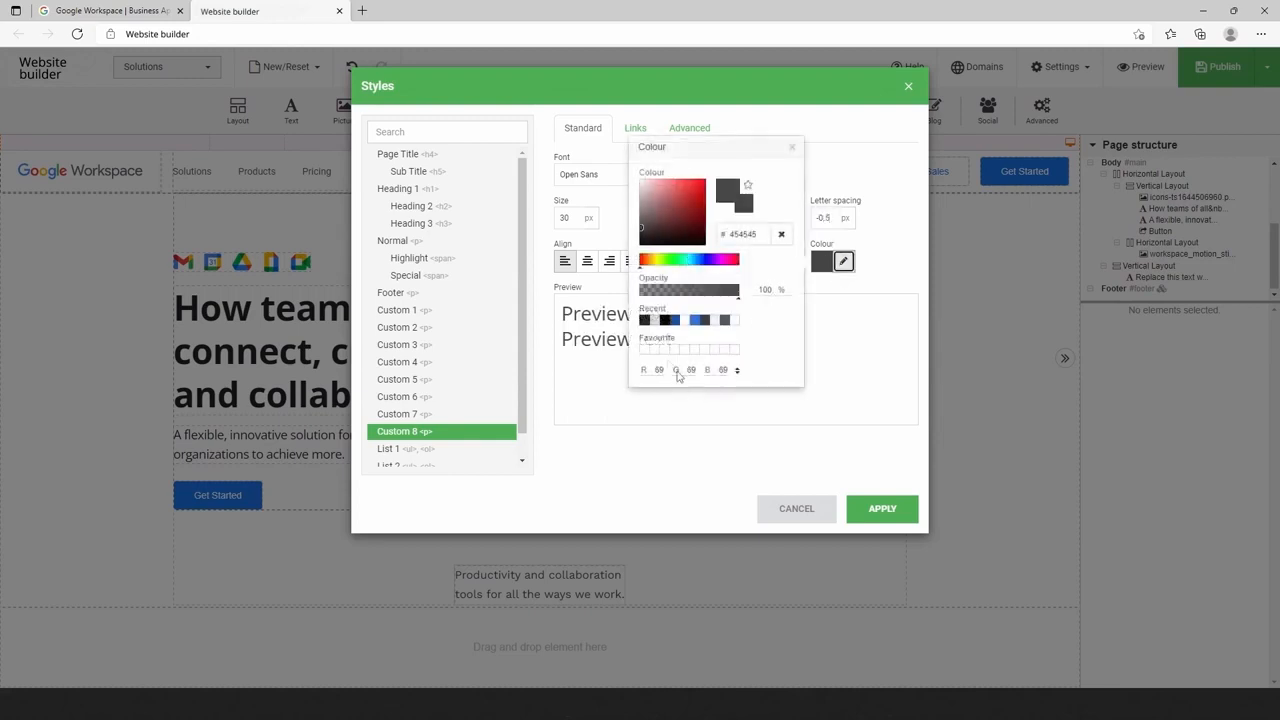
pyautogui.click(646, 321)
pyautogui.click(882, 508)
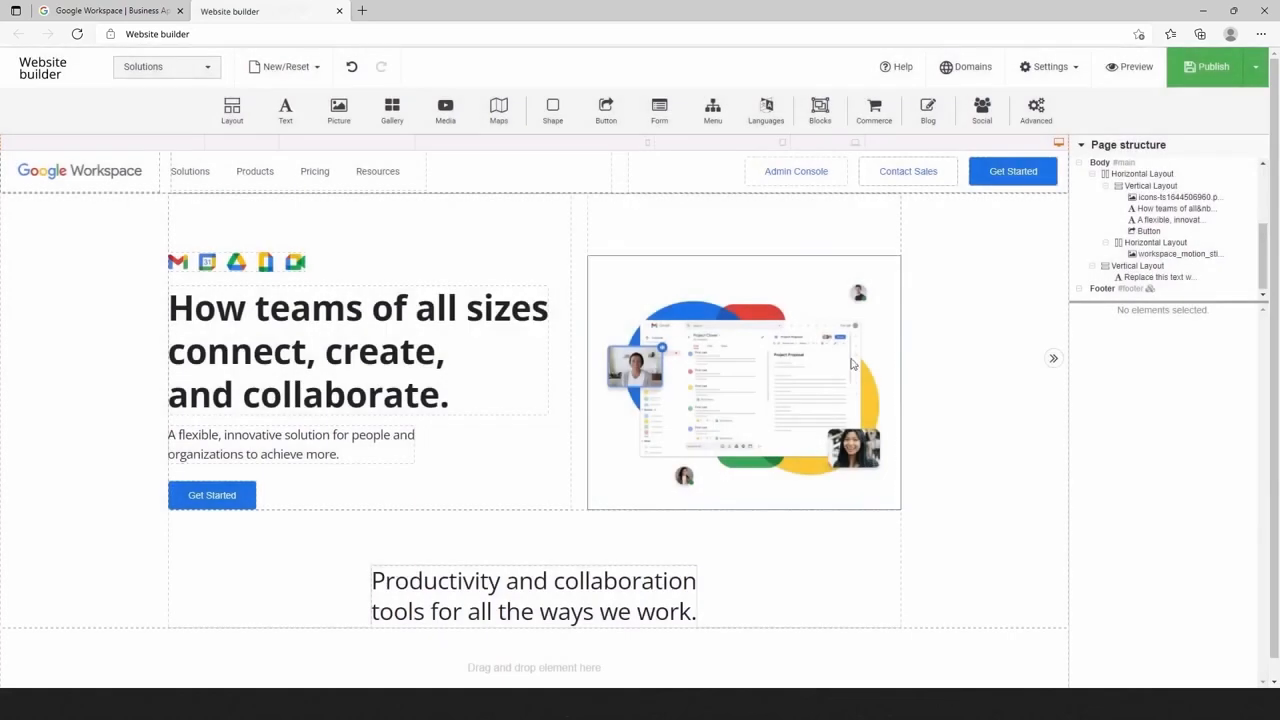
# Make the whole "Productivity and collaboration" heading bold, then select its surrounding vertical layout.
pyautogui.doubleClick(614, 610)
pyautogui.hotkey('ctrl', 'a')
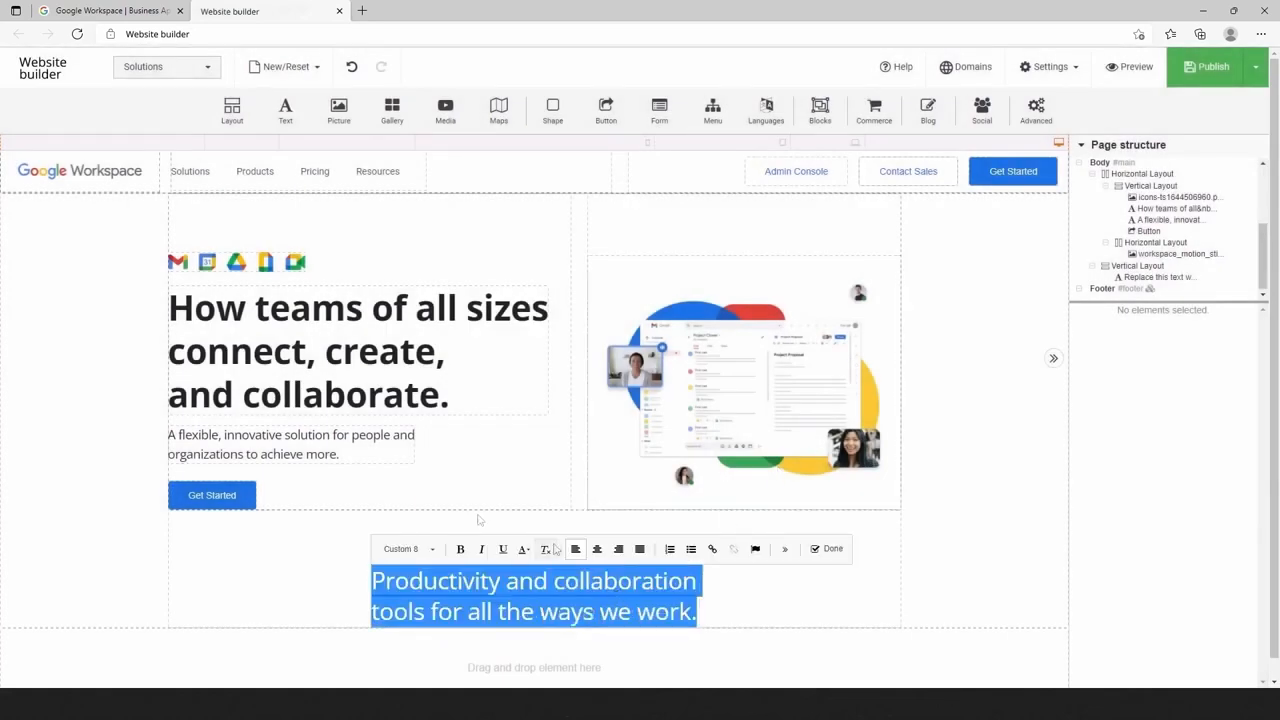
pyautogui.click(446, 549)
pyautogui.click(732, 612)
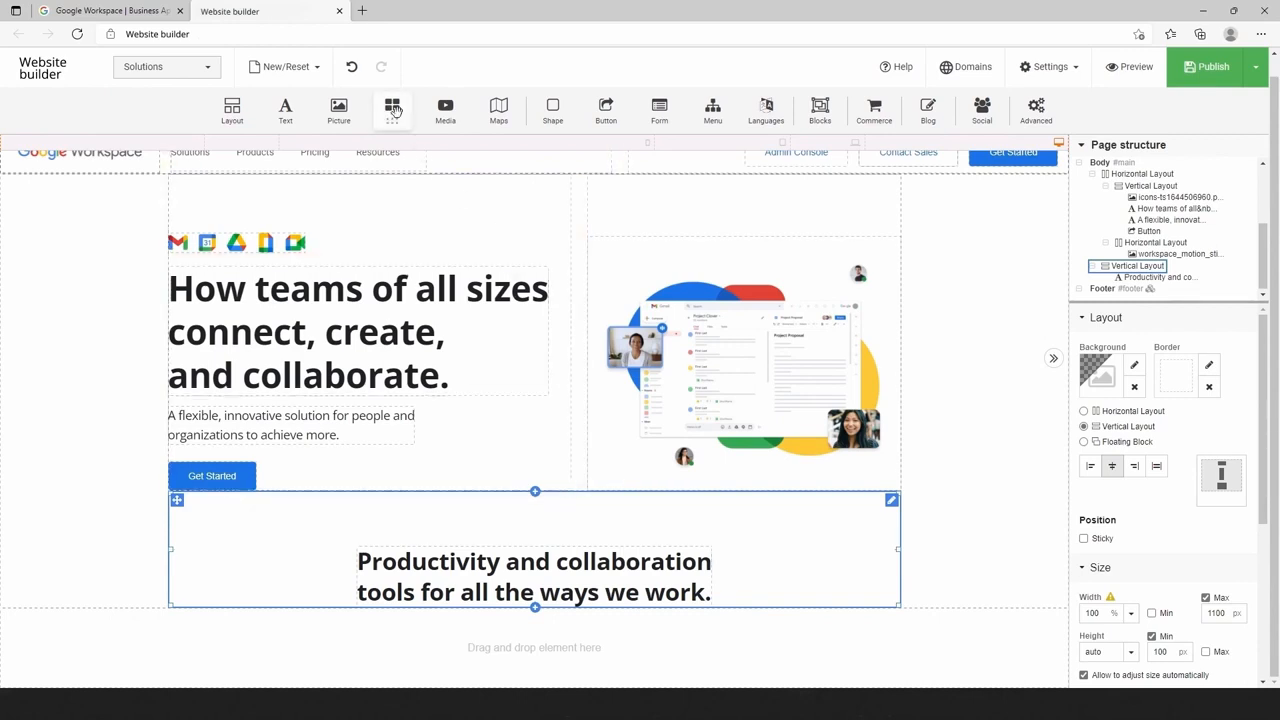
# Add a Video media element below the "Productivity and collaboration" heading inside the vertical layout.
pyautogui.moveTo(460, 156); pyautogui.dragTo(514, 612)
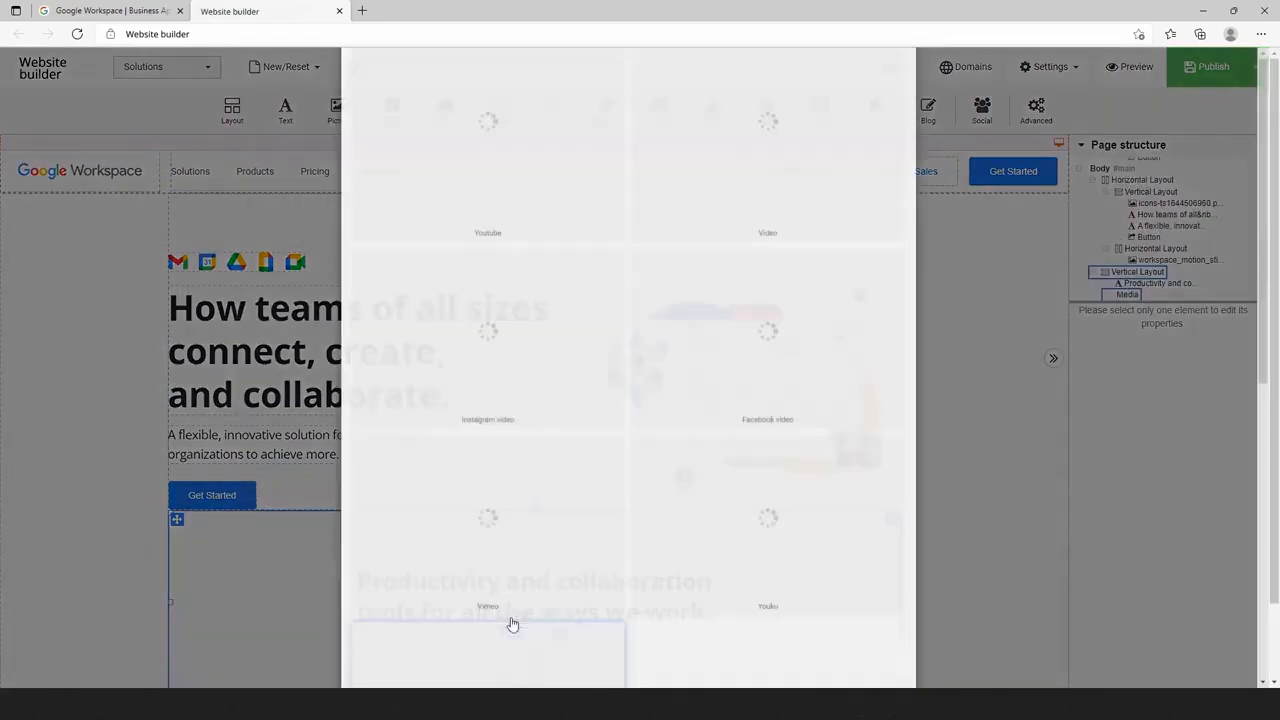
pyautogui.click(762, 289)
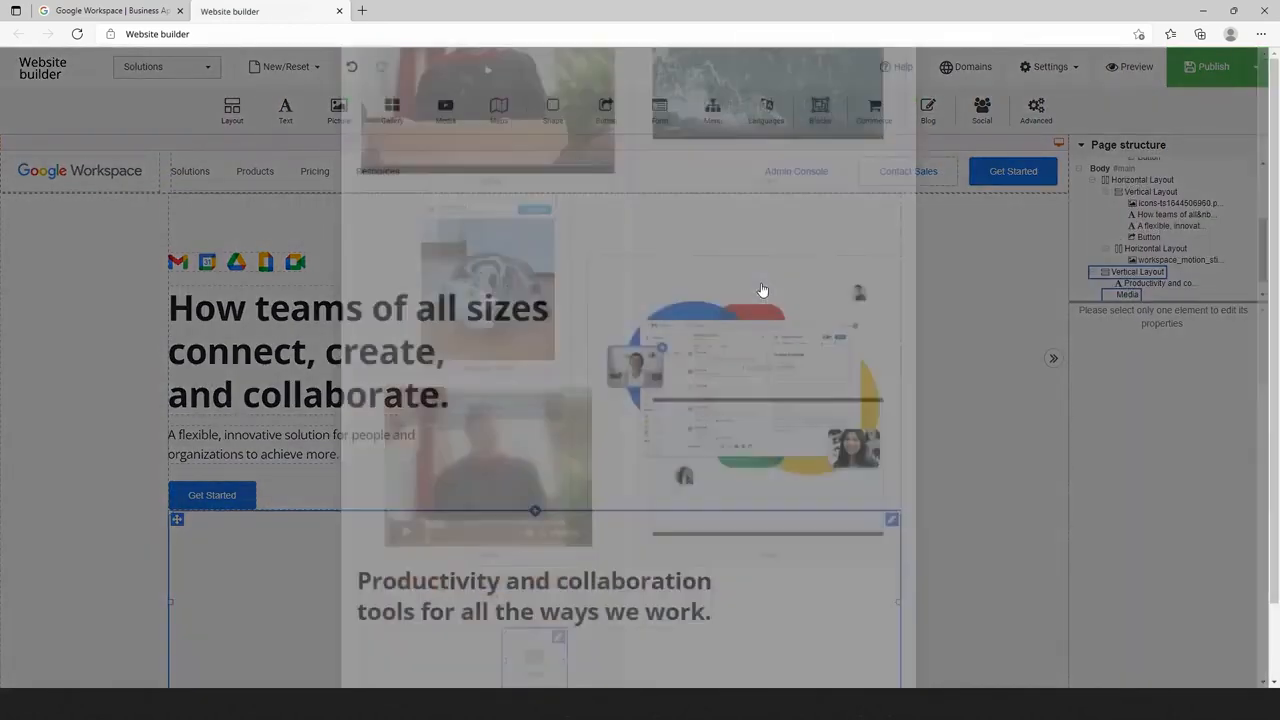
pyautogui.scroll(-4, 699, 495)
pyautogui.click(656, 412)
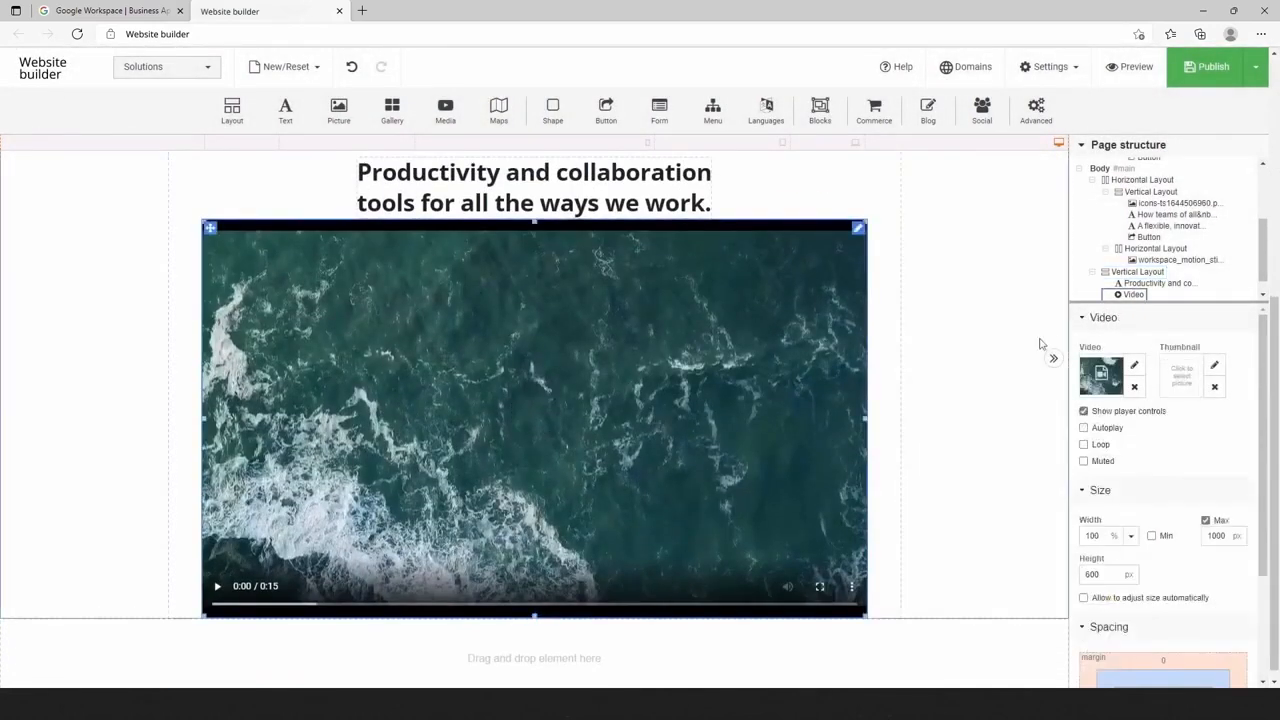
# Replace the sample waves video with the uploaded media file whose name starts with 14786_Hom.
pyautogui.click(1135, 367)
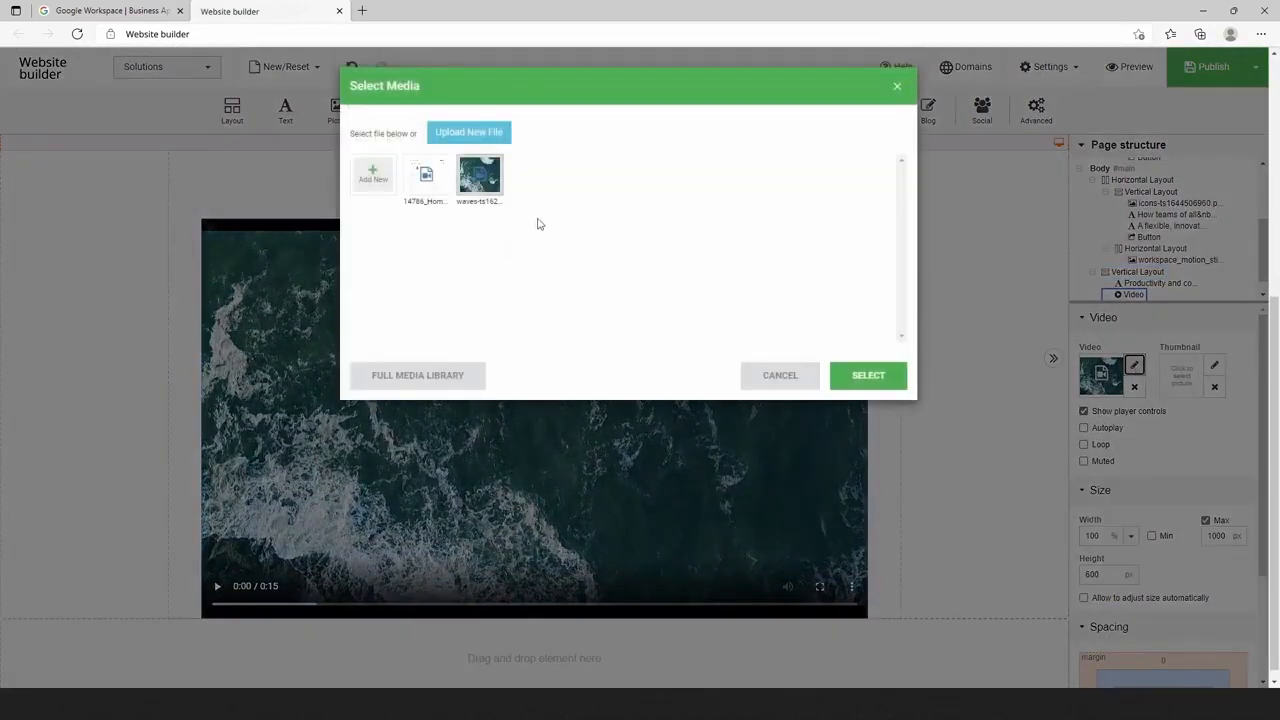
pyautogui.click(437, 192)
pyautogui.click(850, 378)
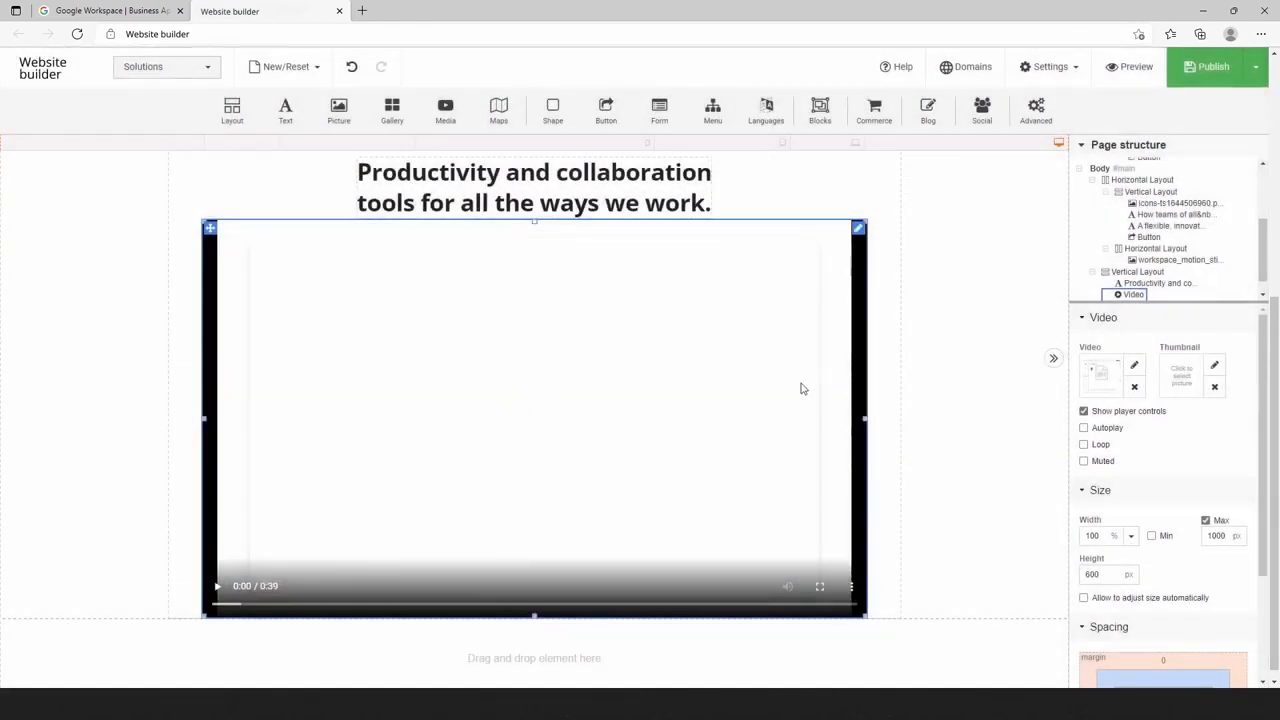
# Set the video's maximum width to 950 px and its top margin to 20, and enable autoplay.
pyautogui.moveTo(1229, 536); pyautogui.dragTo(1202, 538)
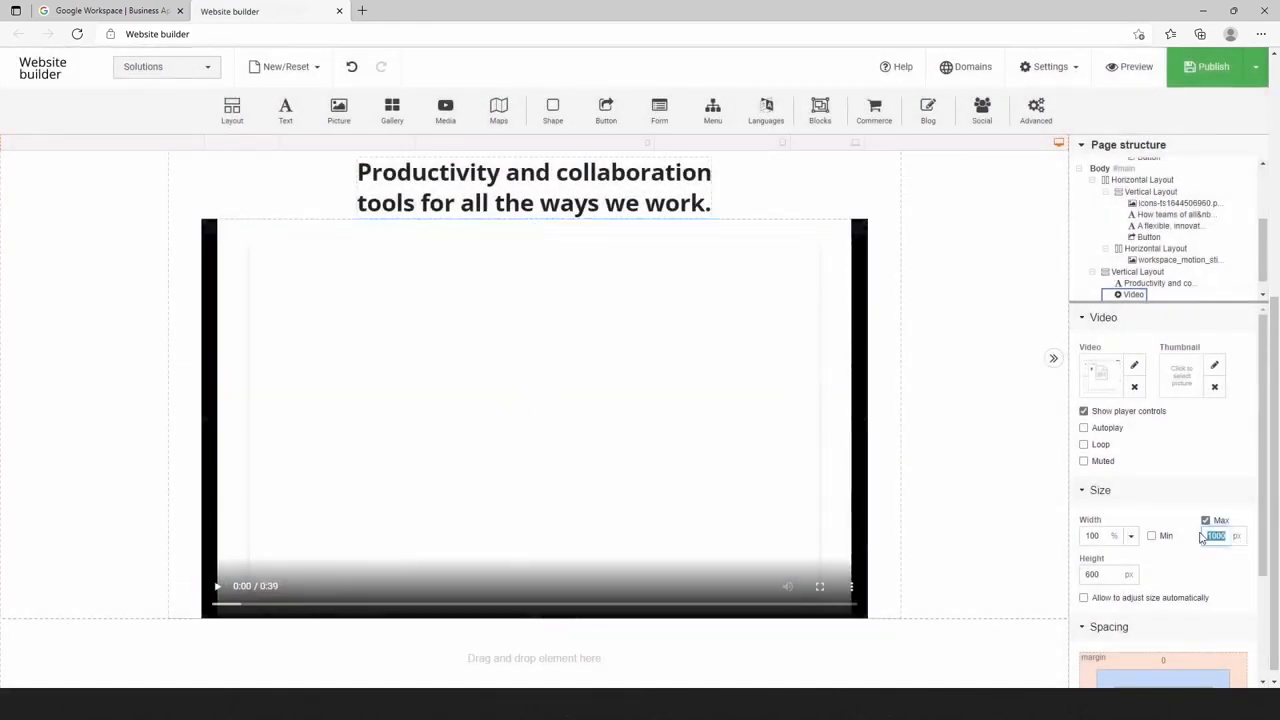
pyautogui.write('950')
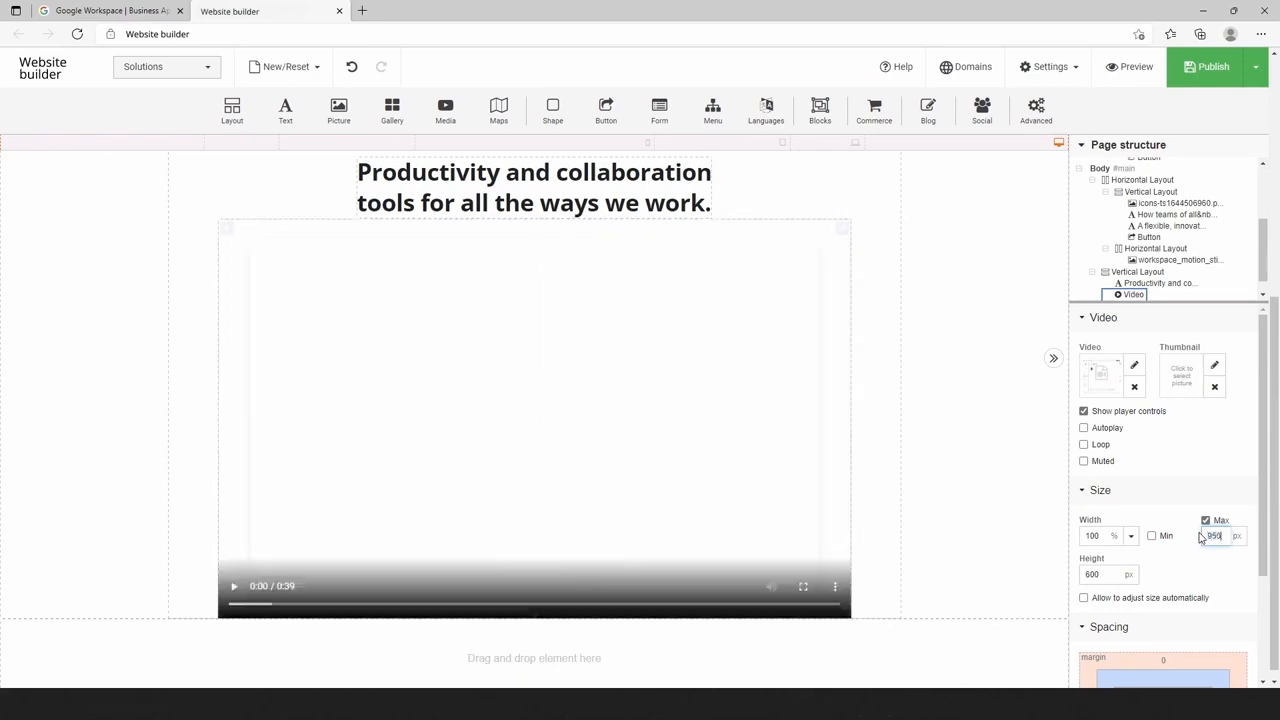
pyautogui.click(1166, 661)
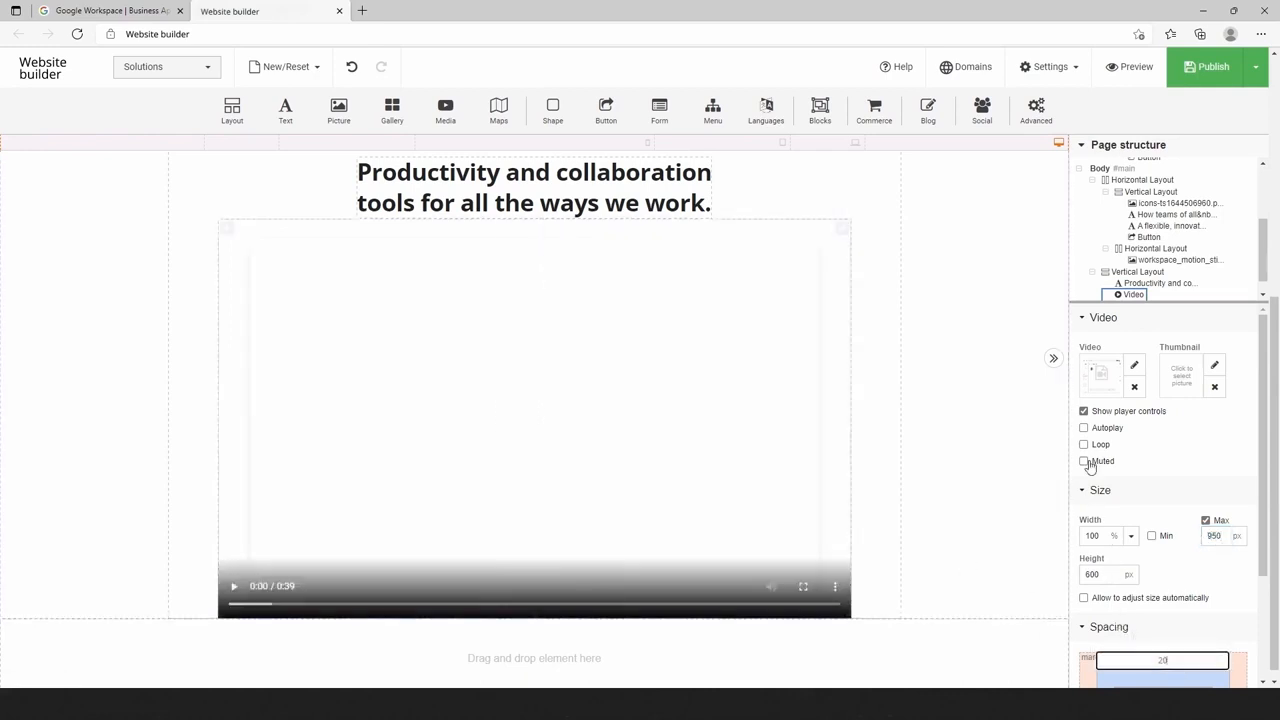
pyautogui.click(1084, 427)
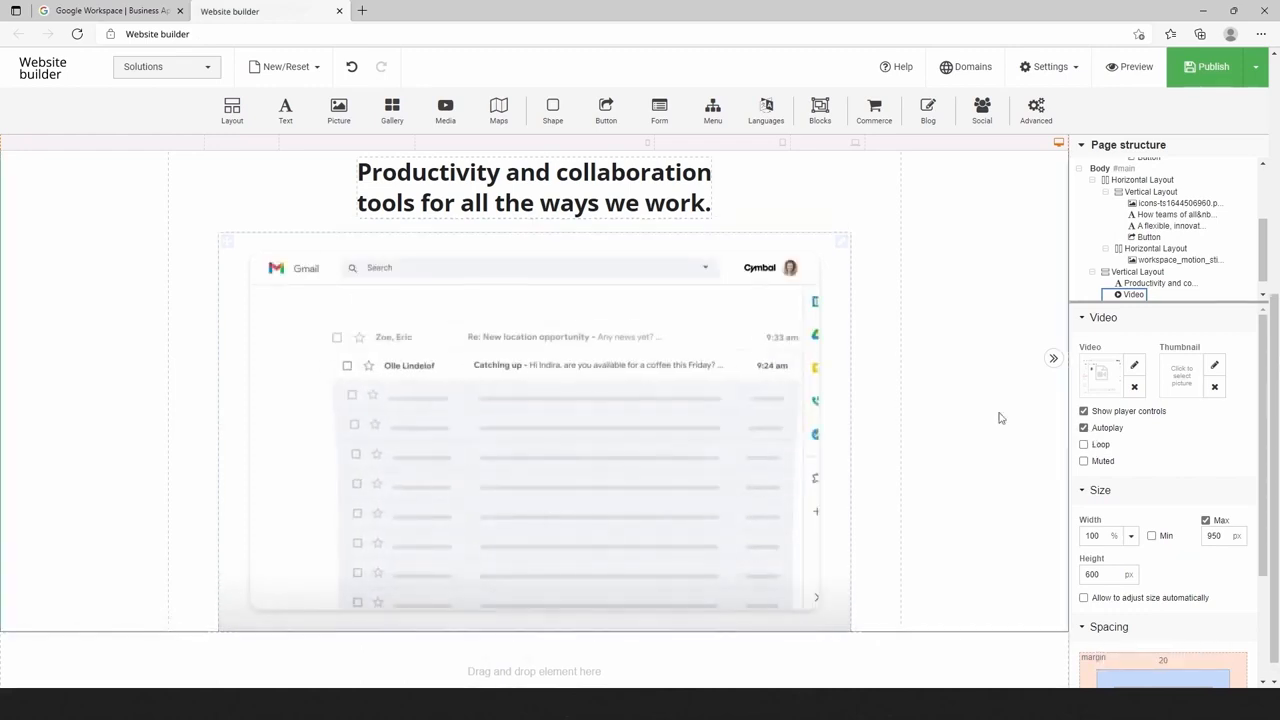
pyautogui.scroll(1, 885, 406)
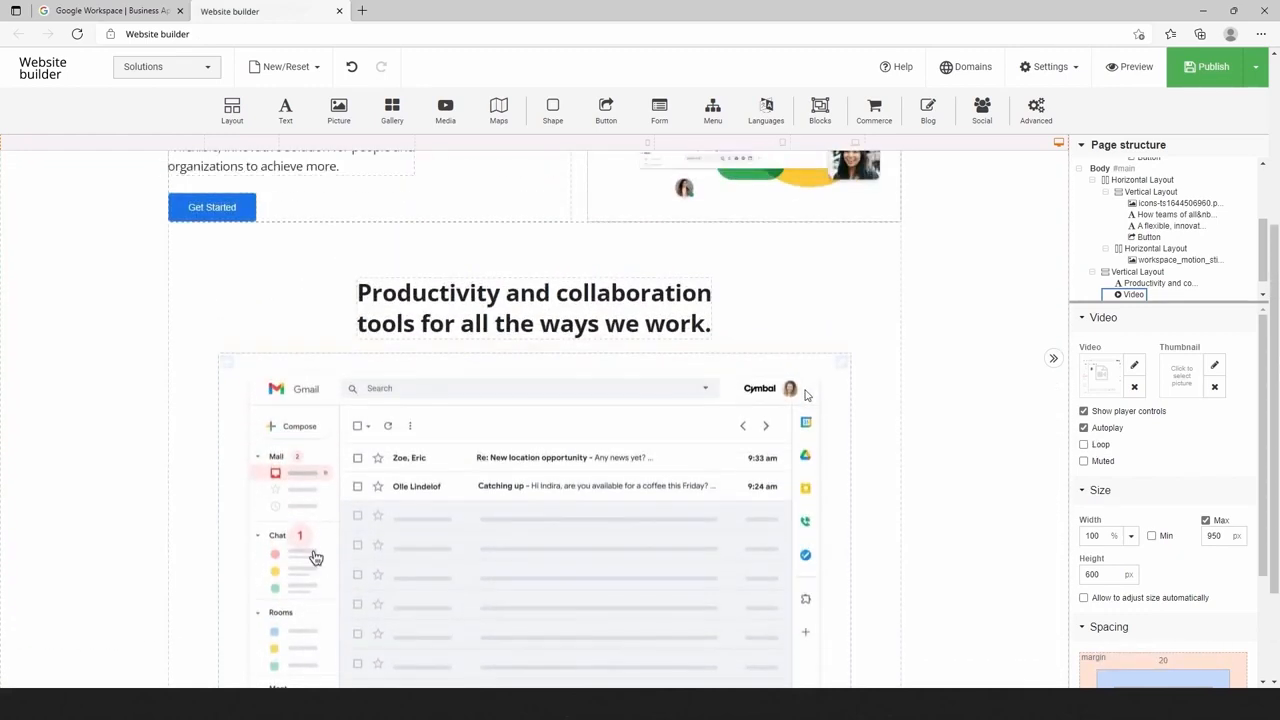
pyautogui.scroll(-1, 820, 400)
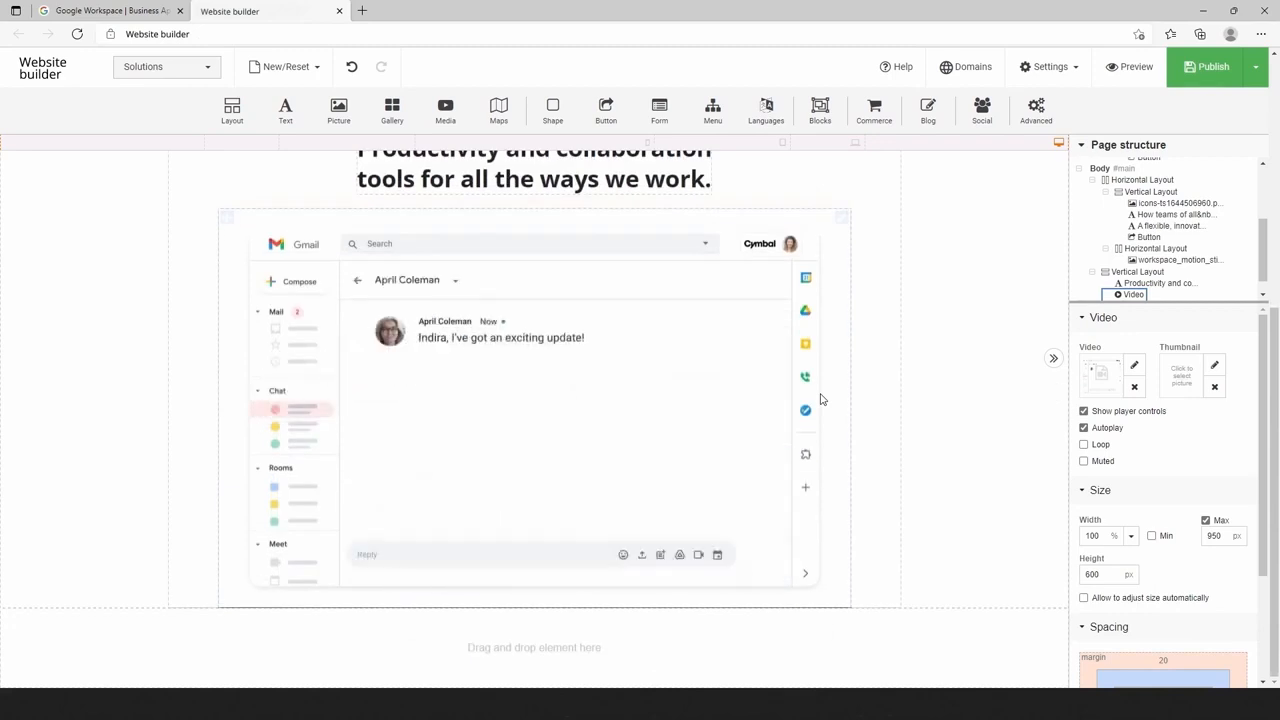
# Open the wide preview of the finished page, starting from the header and hero section.
pyautogui.scroll(2, 820, 400)
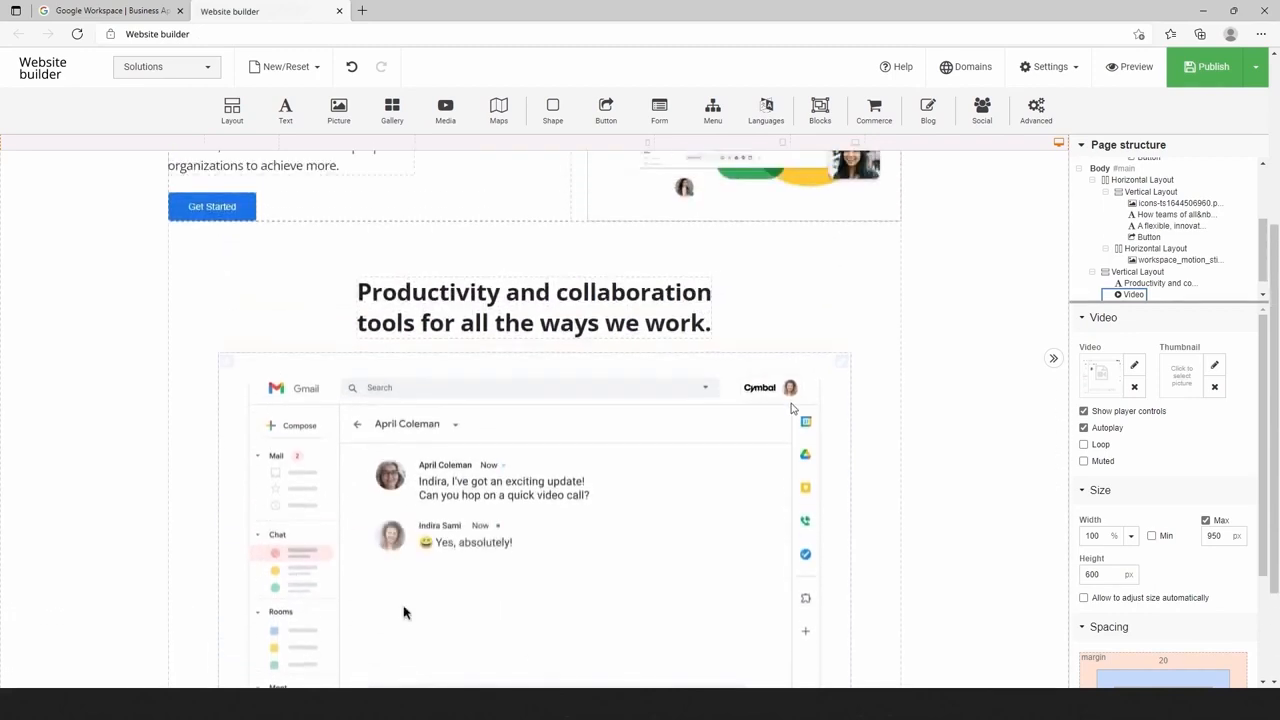
pyautogui.scroll(2, 790, 406)
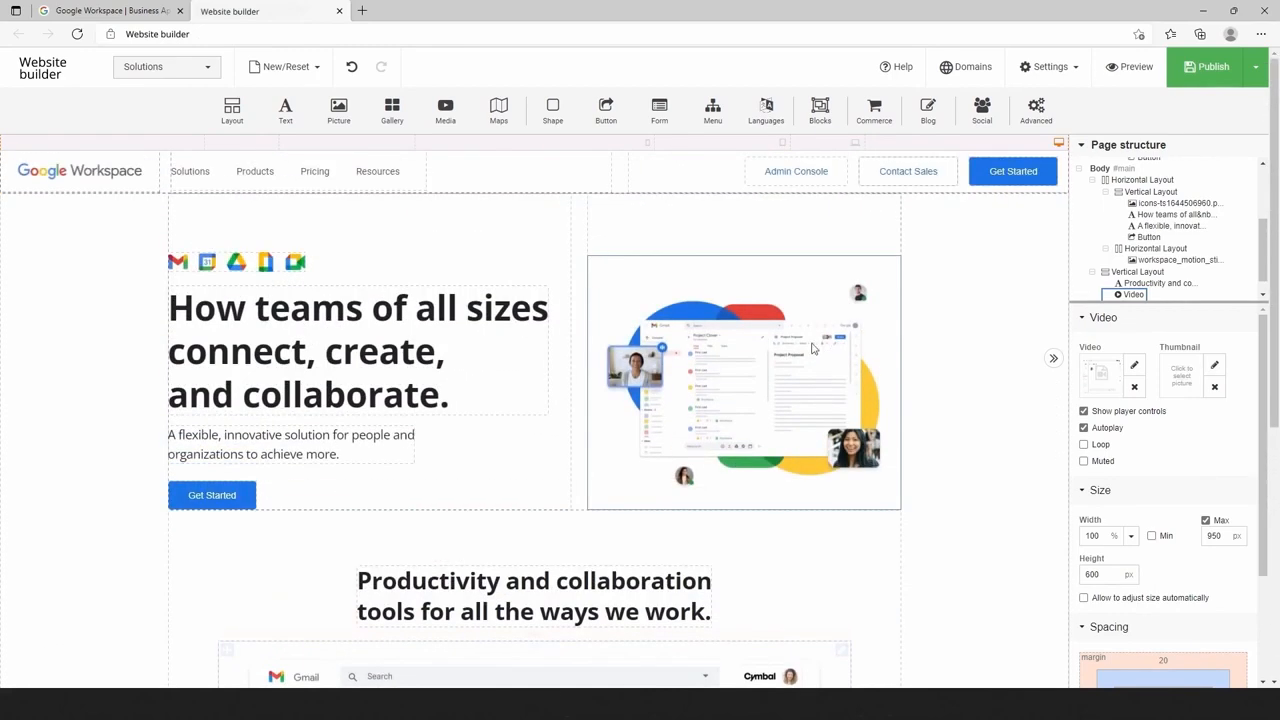
pyautogui.click(1130, 68)
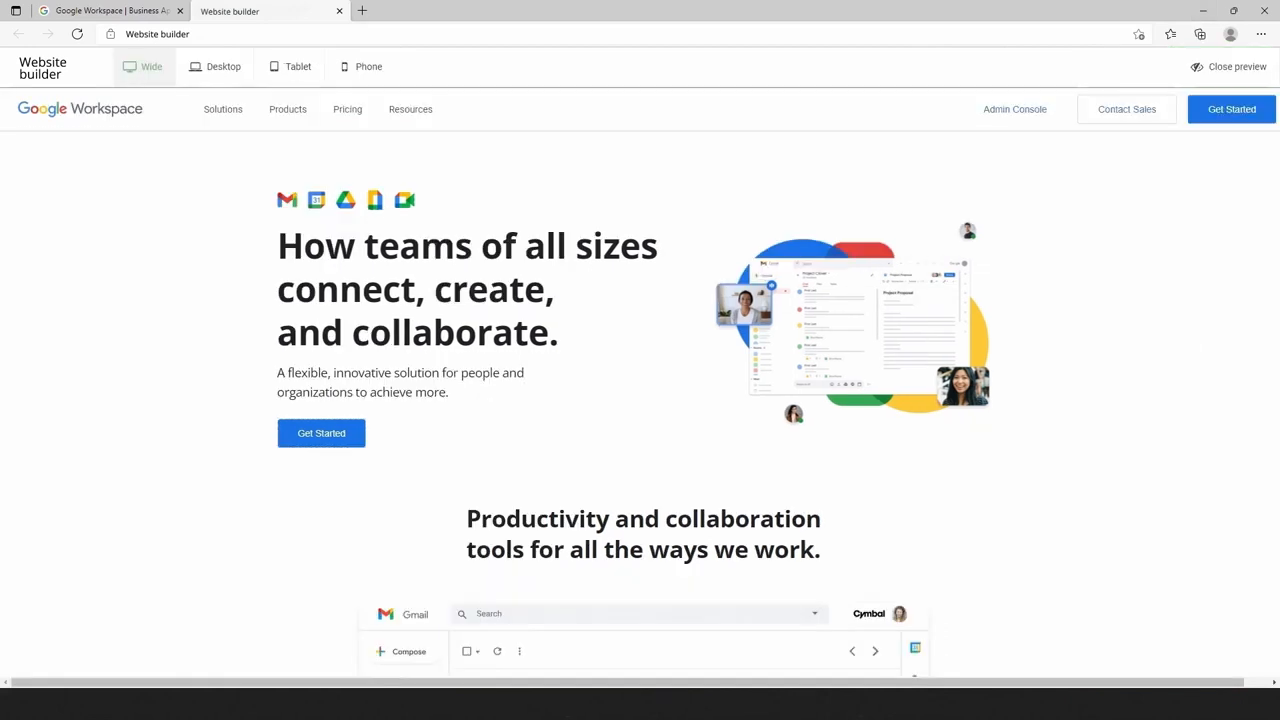
# Compare the hero and the "Productivity and collaboration" video section of the original Google Workspace site with the previewed page.
pyautogui.click(152, 17)
pyautogui.scroll(-2, 300, 172)
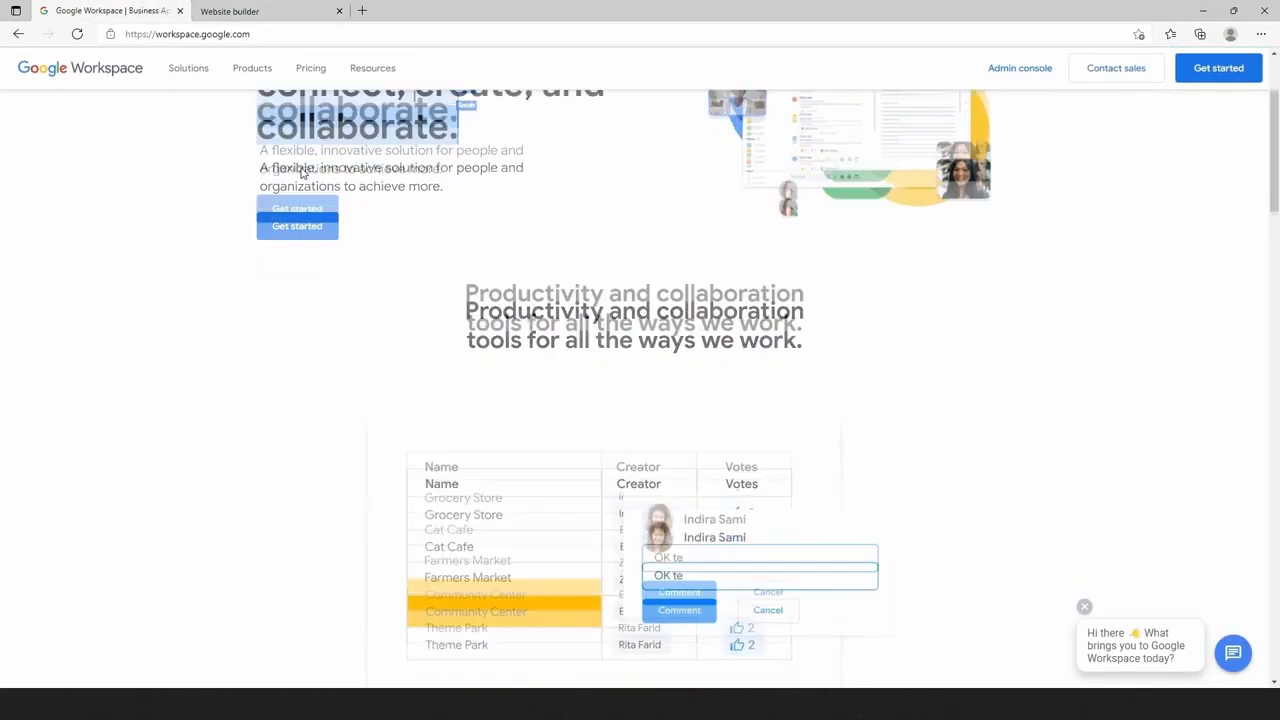
pyautogui.scroll(-1, 303, 171)
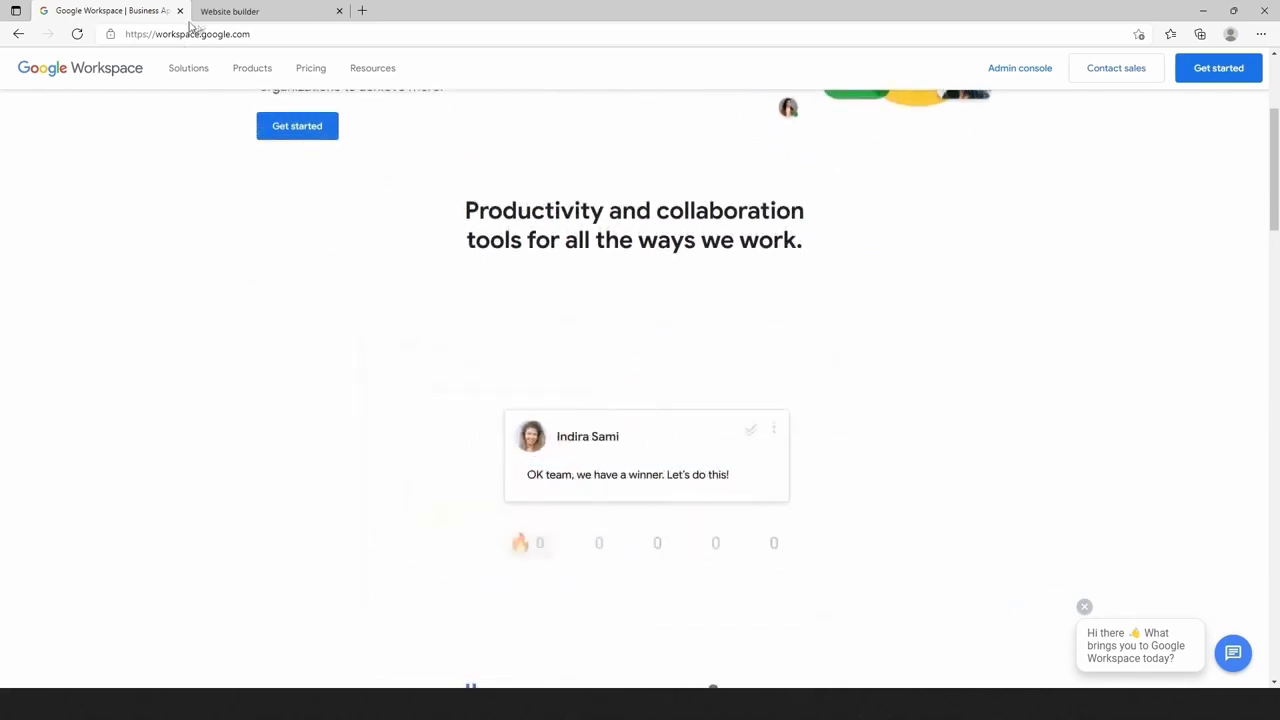
pyautogui.click(229, 14)
pyautogui.scroll(-2, 425, 224)
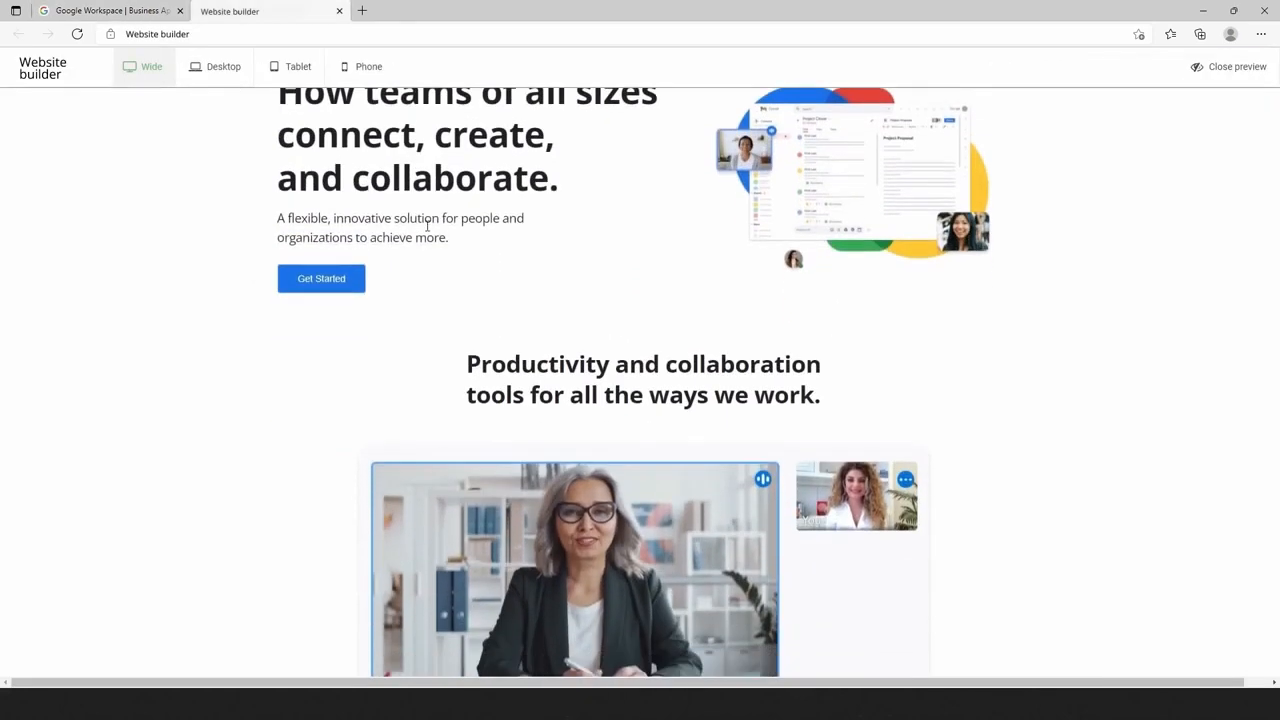
pyautogui.scroll(-2, 427, 226)
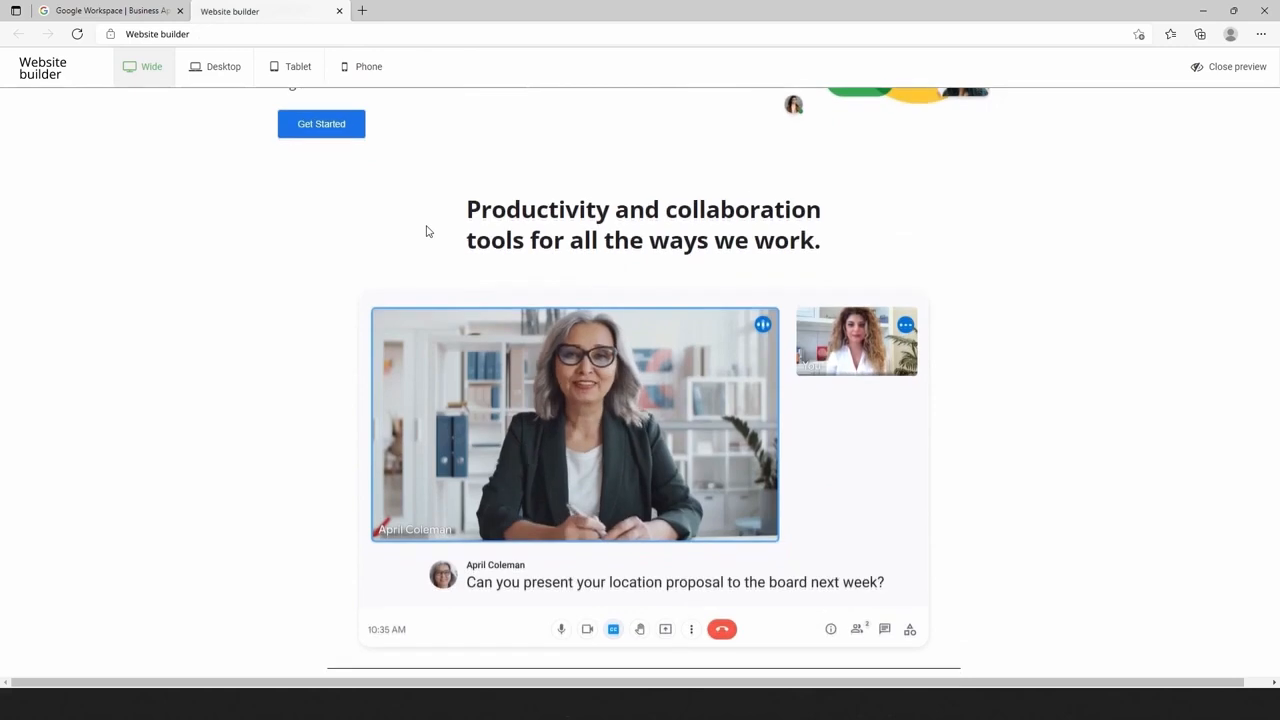
pyautogui.scroll(2, 427, 231)
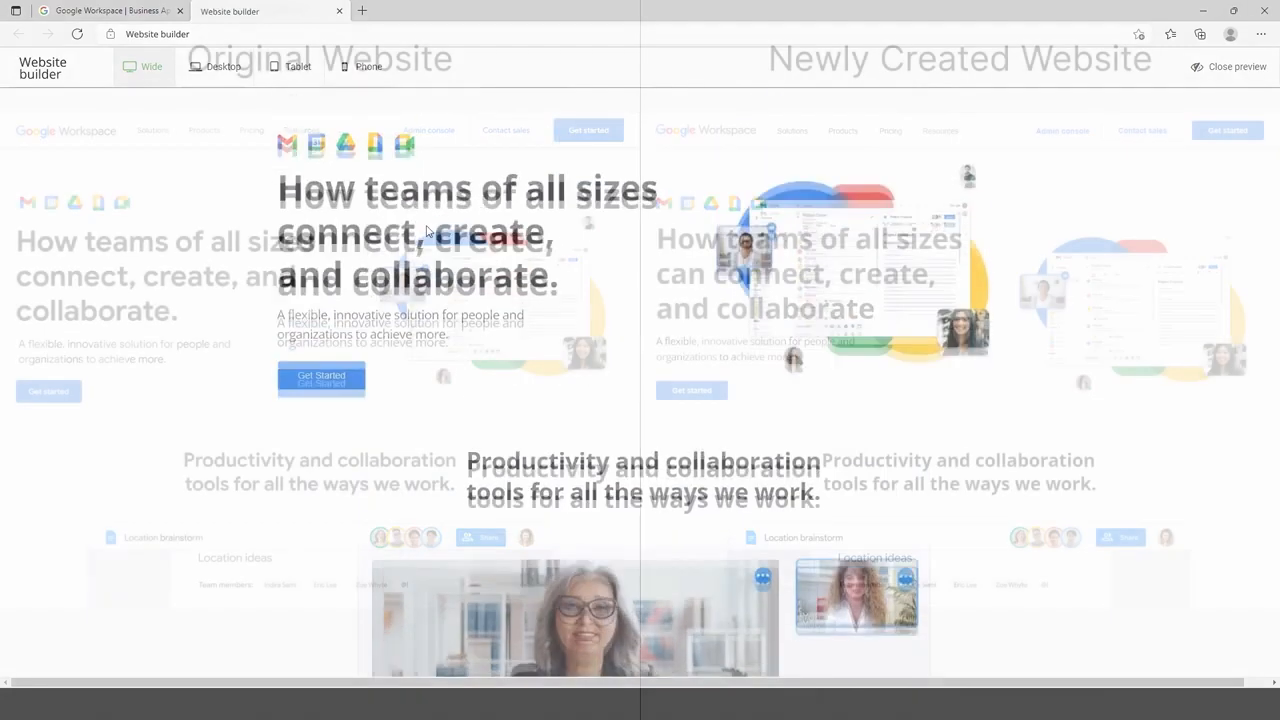